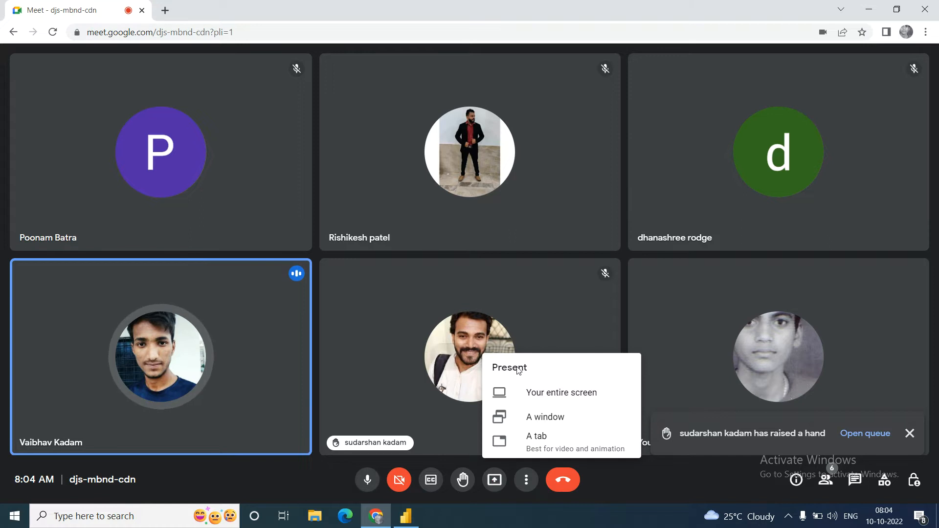
Step: Share the entire screen in the meeting and switch to Power BI Desktop
click(559, 396)
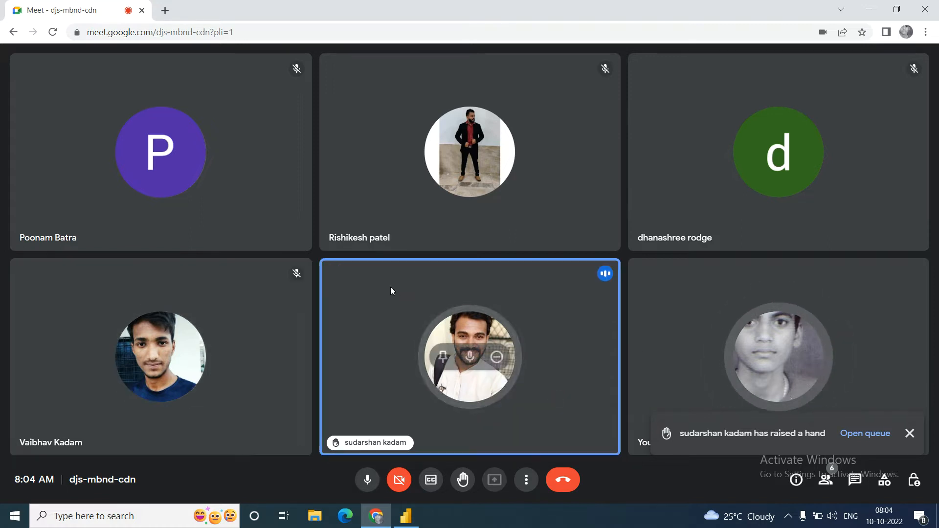
click(410, 180)
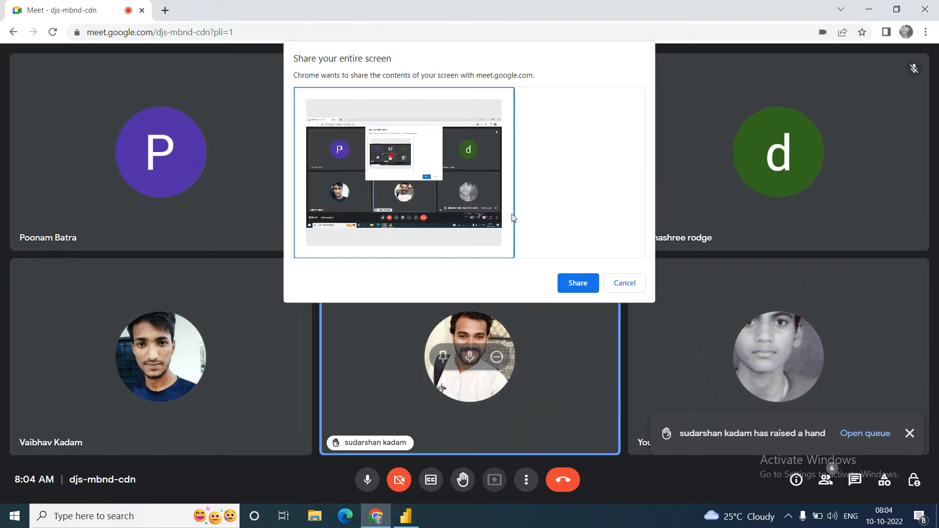
click(576, 285)
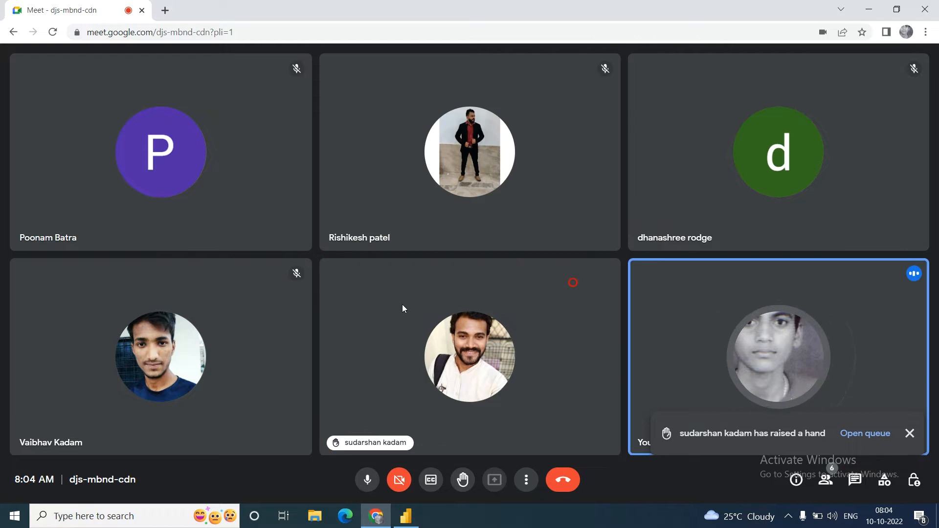
click(406, 516)
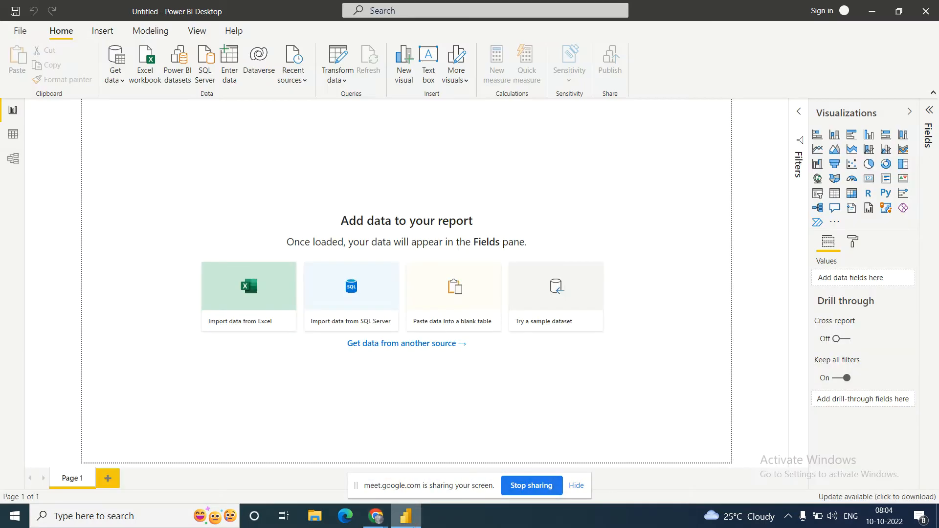
Step: Find Google Chrome through the Windows search and launch it
click(127, 524)
text(chrom)
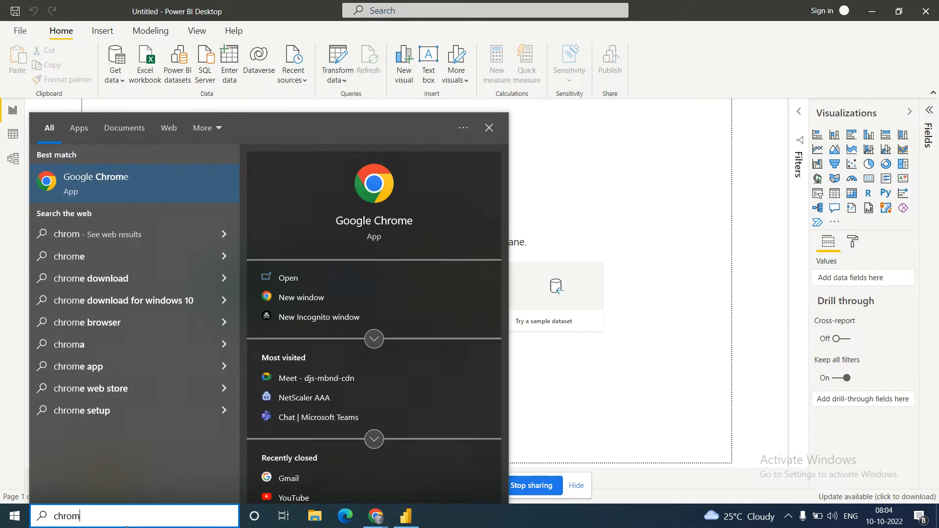
key(Return)
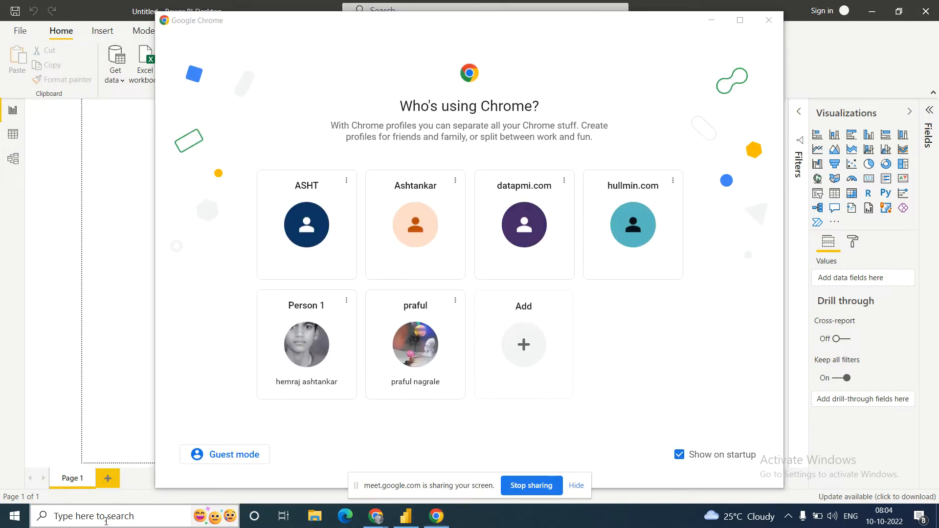
Step: Find Paint through the Windows search and launch it
click(106, 521)
text(paint)
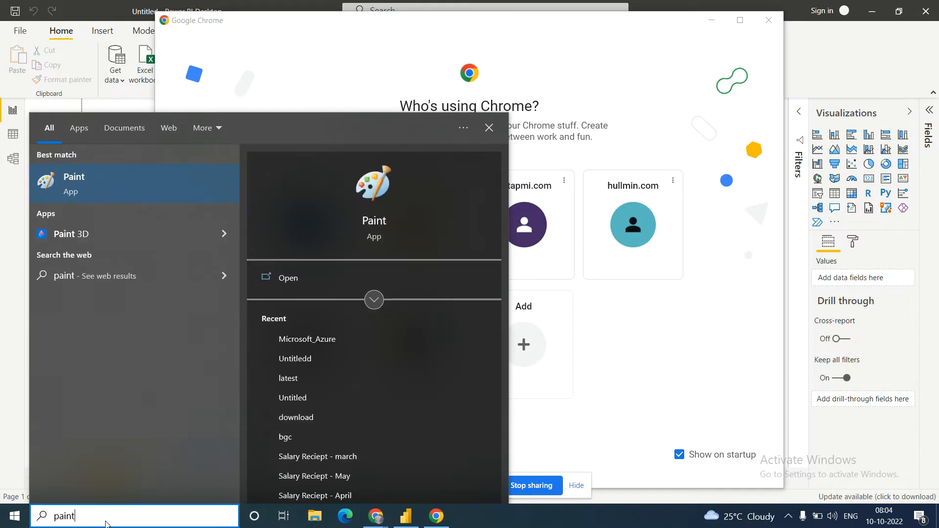
key(Return)
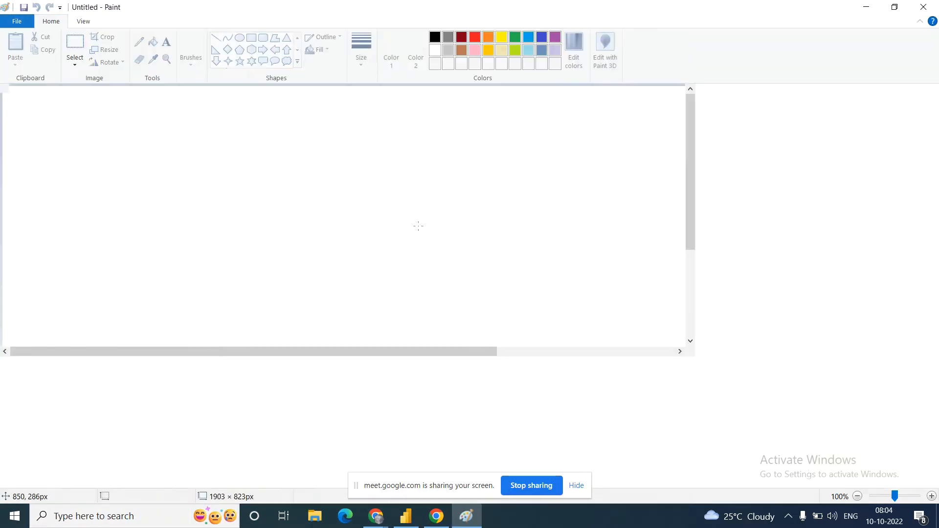
click(418, 226)
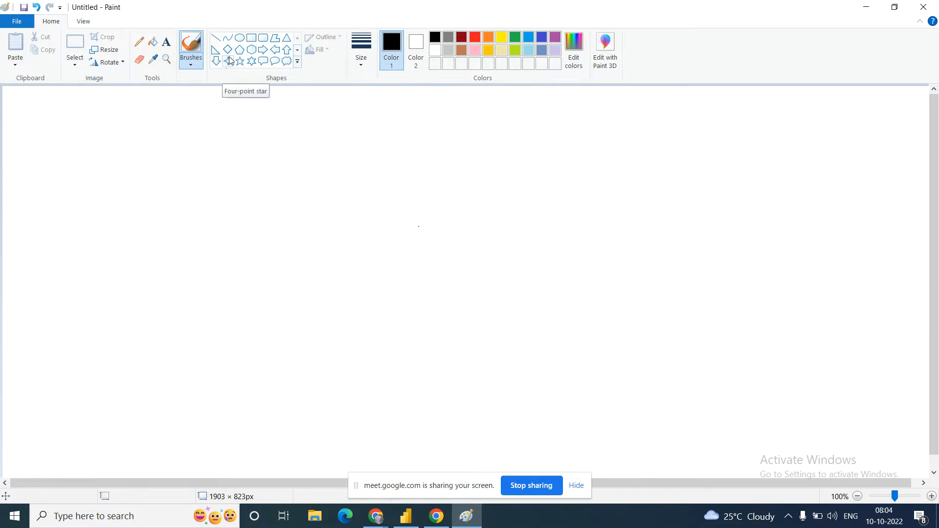
Step: Add a text box in the upper-left area of the canvas with the heading "Power BI tool"
click(166, 43)
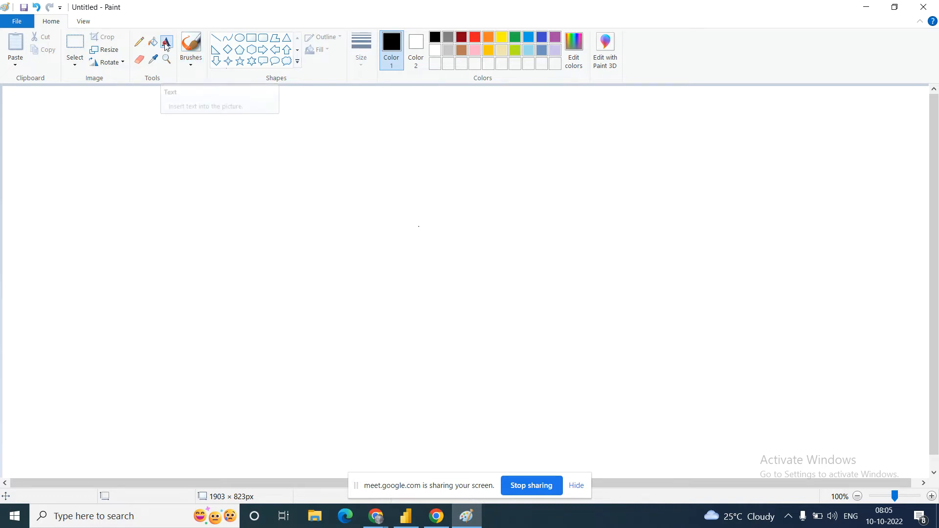
click(170, 126)
text(P)
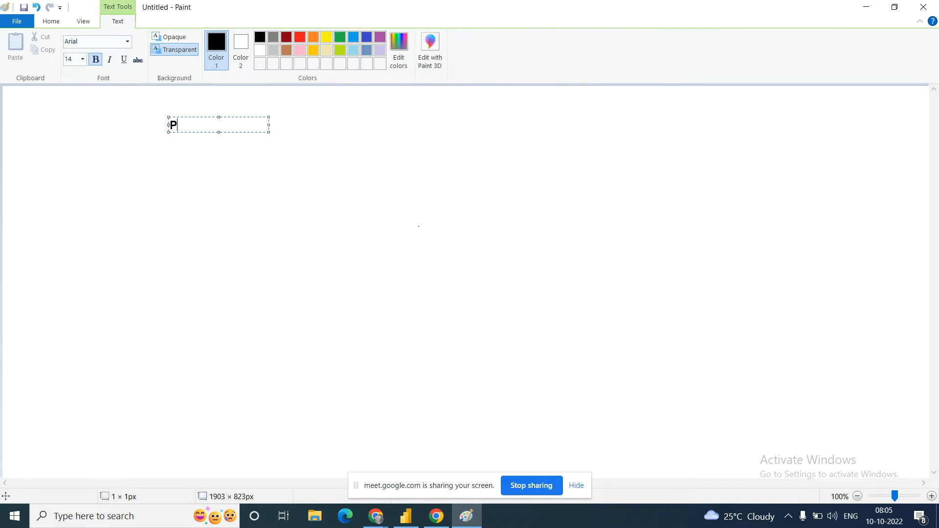
text(ower BI tool)
key(Return)
key(Return)
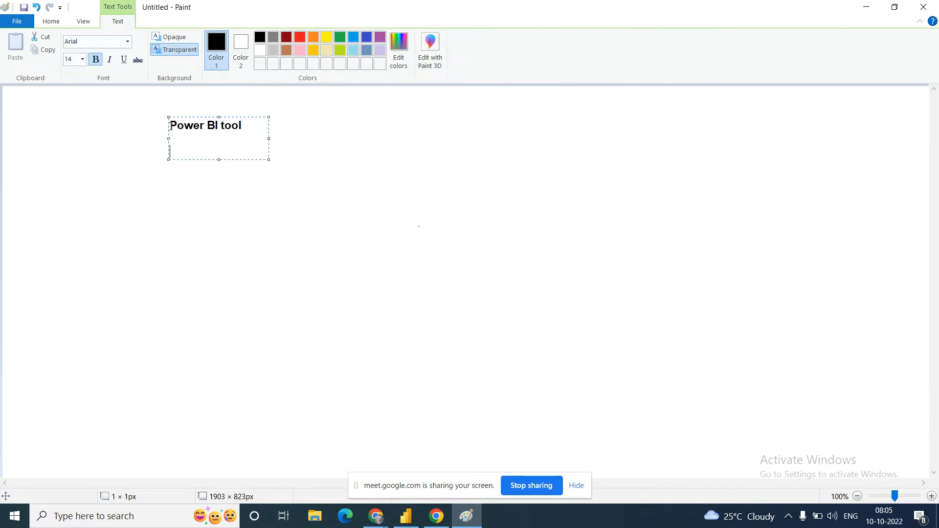
Step: Add the entry "1. Power desktop" below the heading, with "(Development)" beneath it
key(Return)
key(Return)
text(1. Power desktop)
key(Return)
key(Return)
text(())
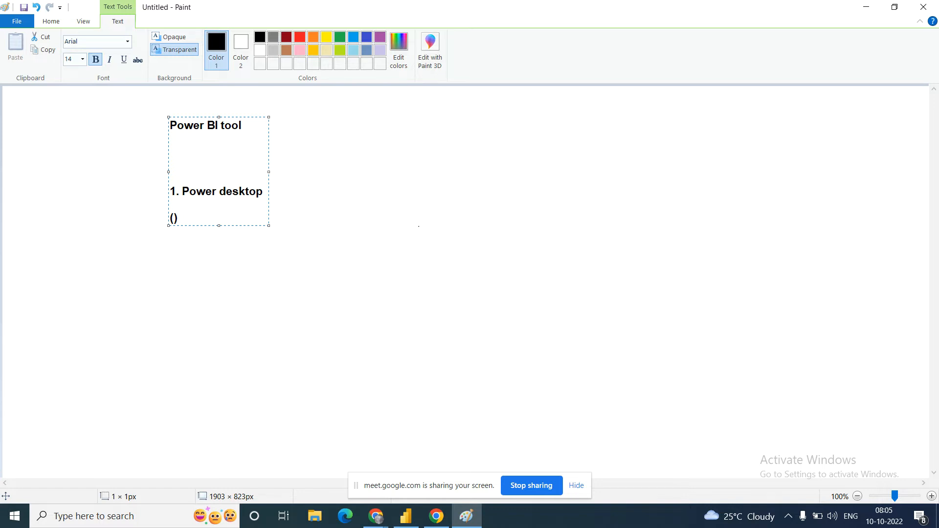
text(Development)
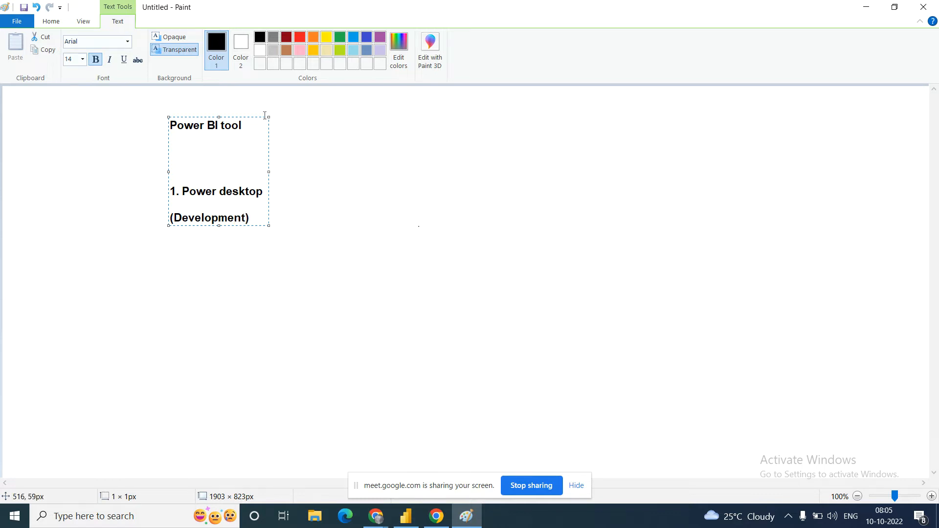
Step: Widen the text box to about 971 px and add "2. Power BI service" beside the first entry
drag(268, 173, 639, 169)
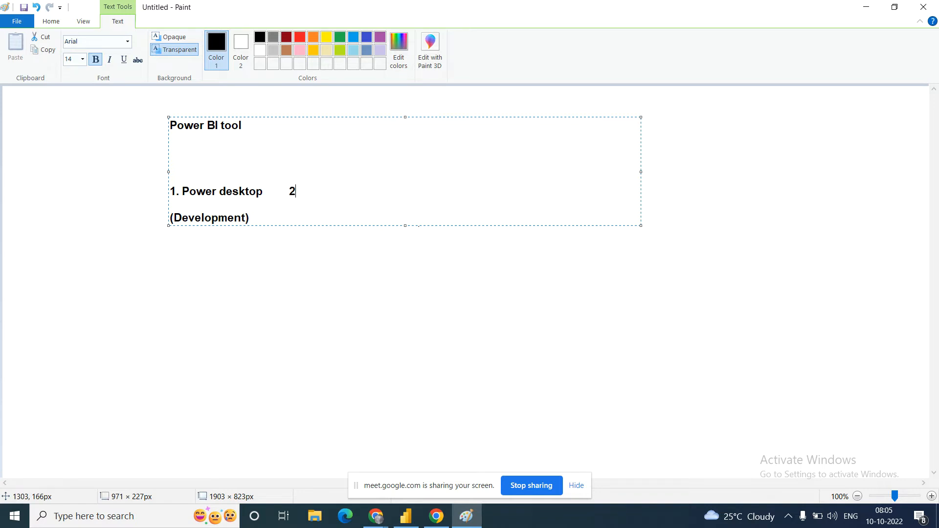
text(2. Power BI servoces)
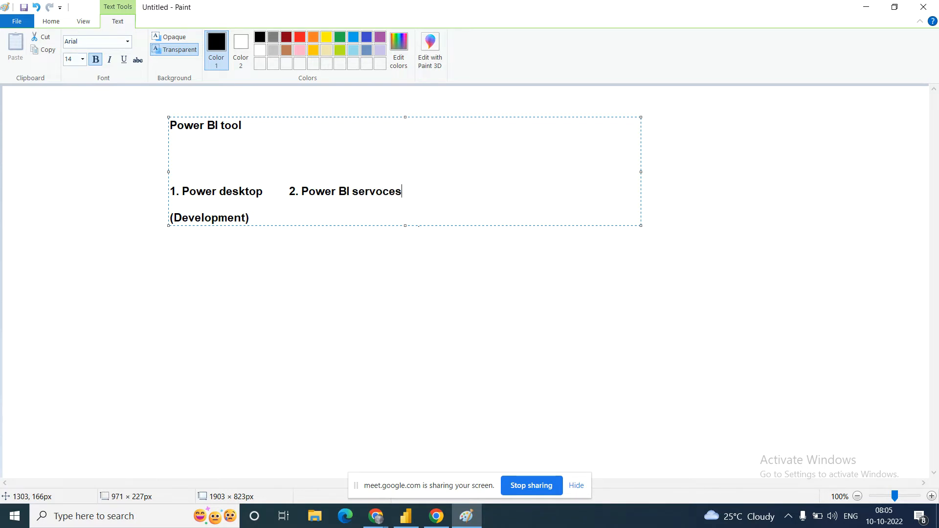
key(BackSpace)
key(BackSpace)
key(BackSpace)
key(BackSpace)
text(ice          3. Power bi mobile)
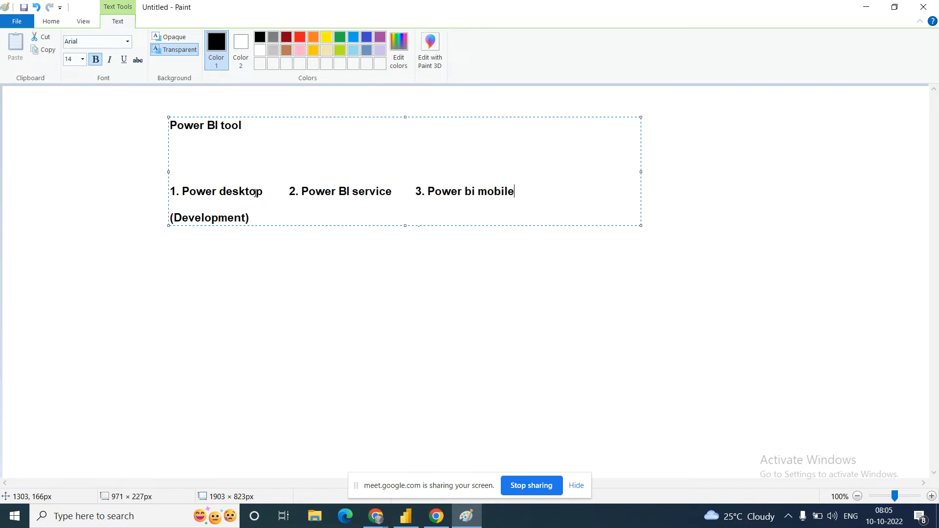
drag(263, 192, 179, 190)
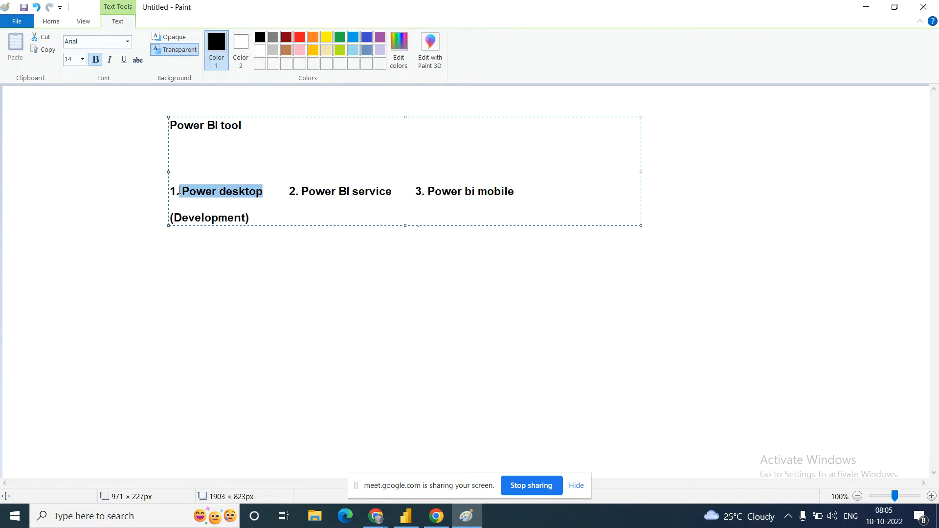
click(265, 192)
key(Return)
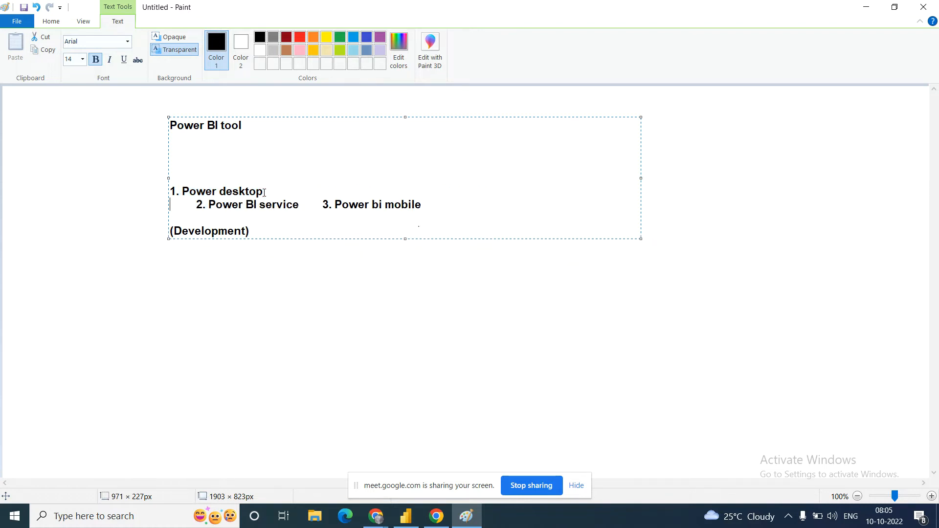
key(Delete)
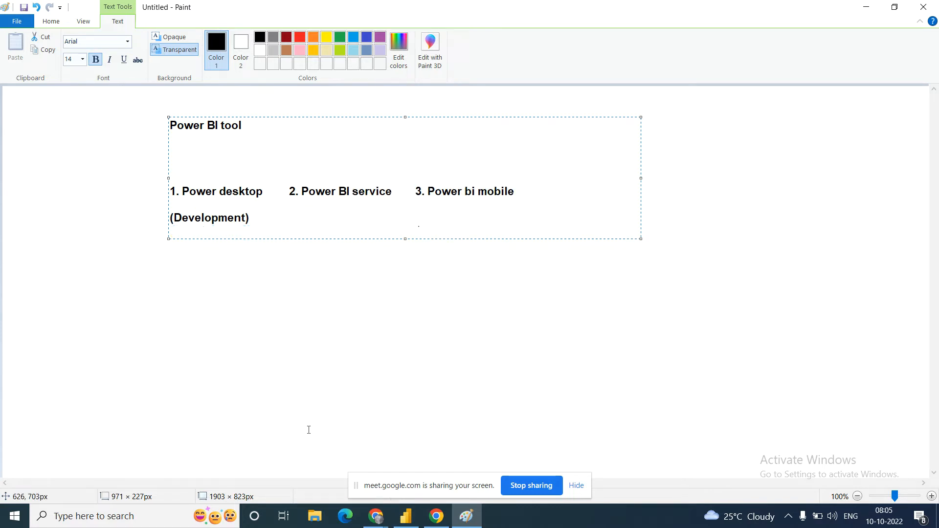
Step: Switch to Google Chrome, start it with the second listed profile and open a new tab
click(436, 516)
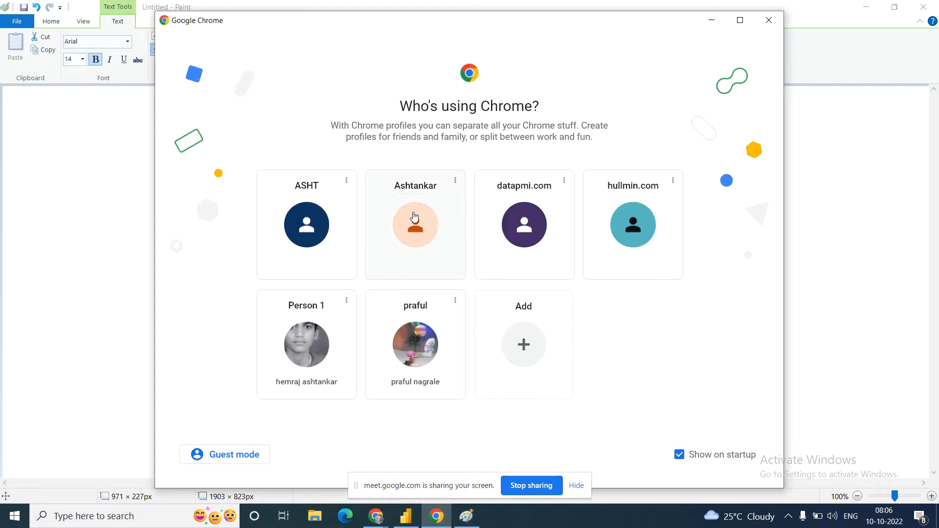
click(408, 225)
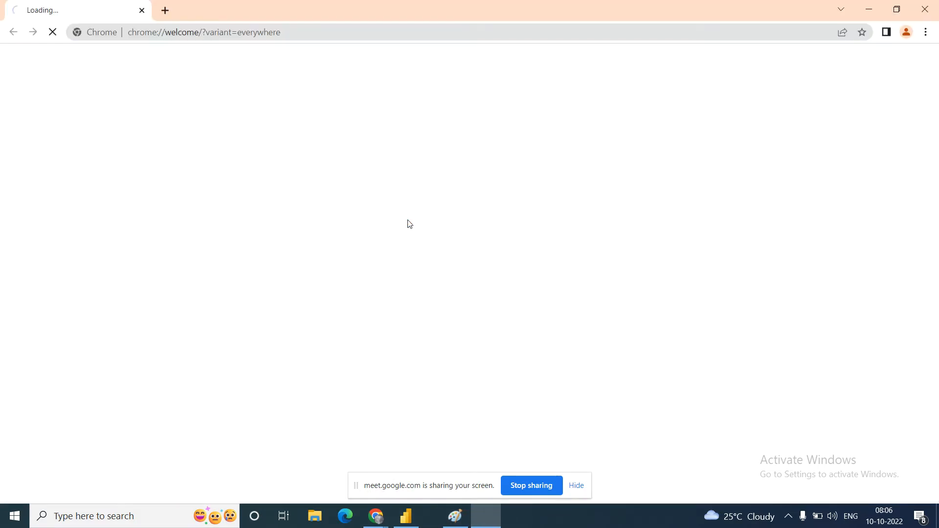
click(169, 10)
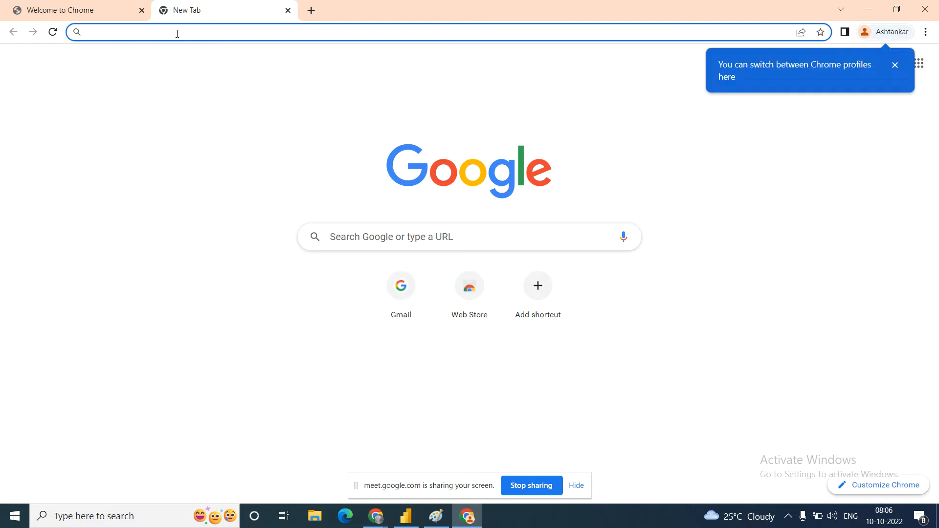
Step: Search the web for "power bi desktop download" and open the "Downloads | Microsoft Power BI" result in its own tab
text(power bi )
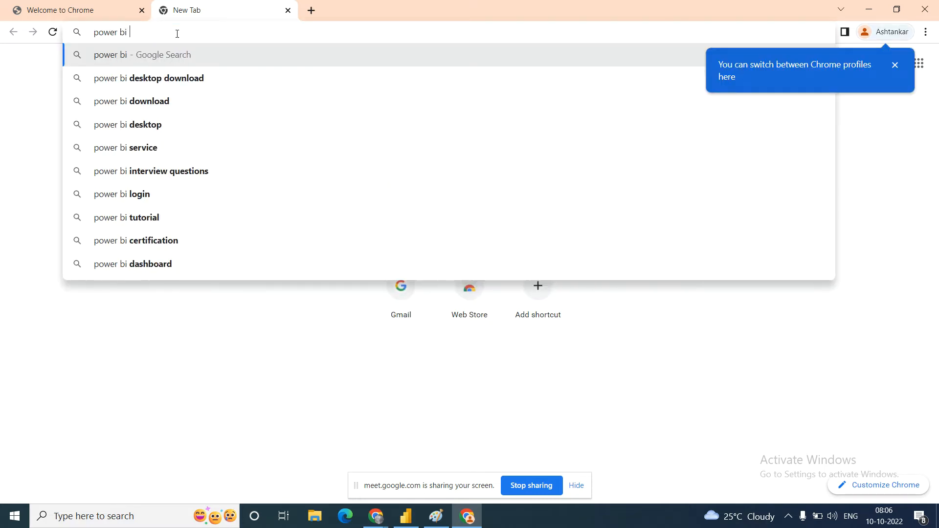
text(desktop )
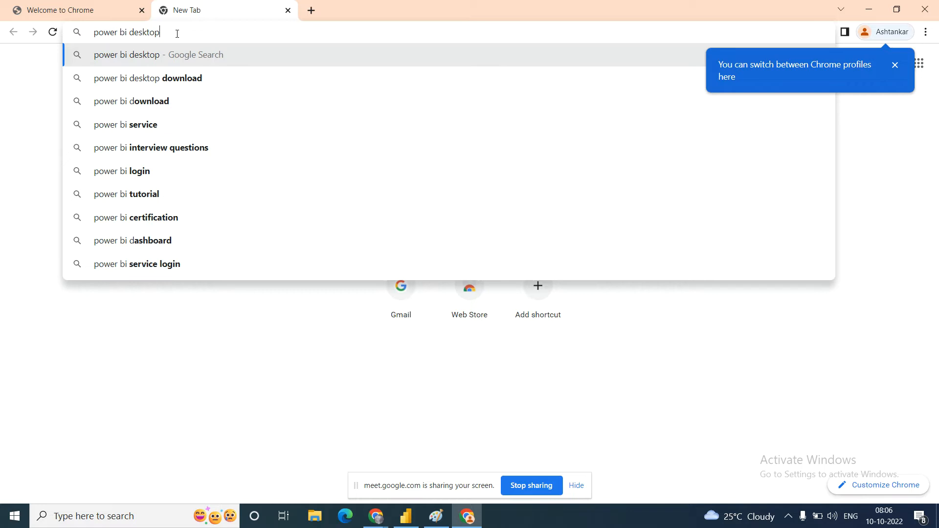
text(download)
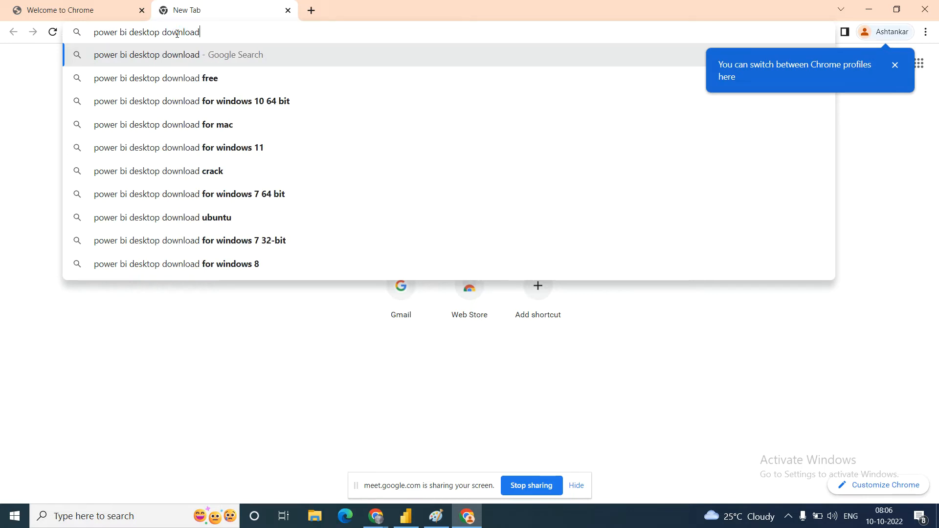
key(Return)
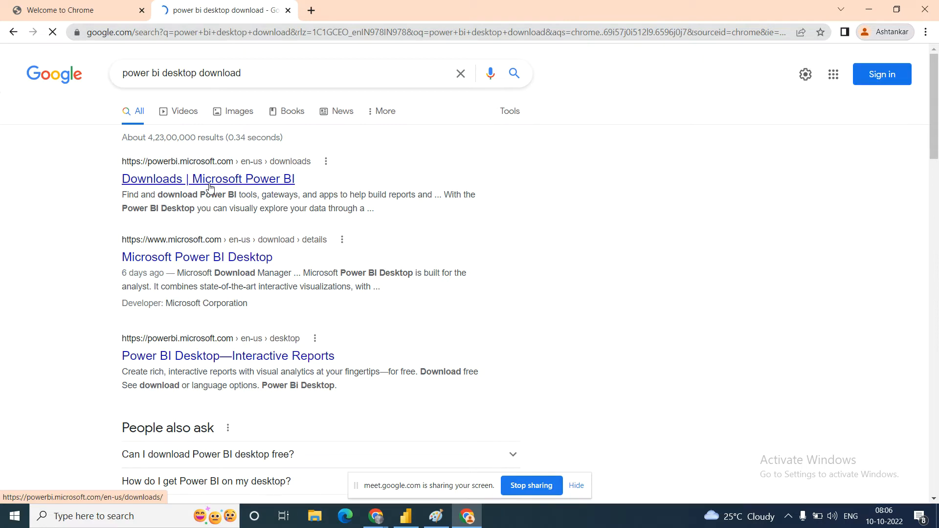
middle_click(180, 179)
click(347, 12)
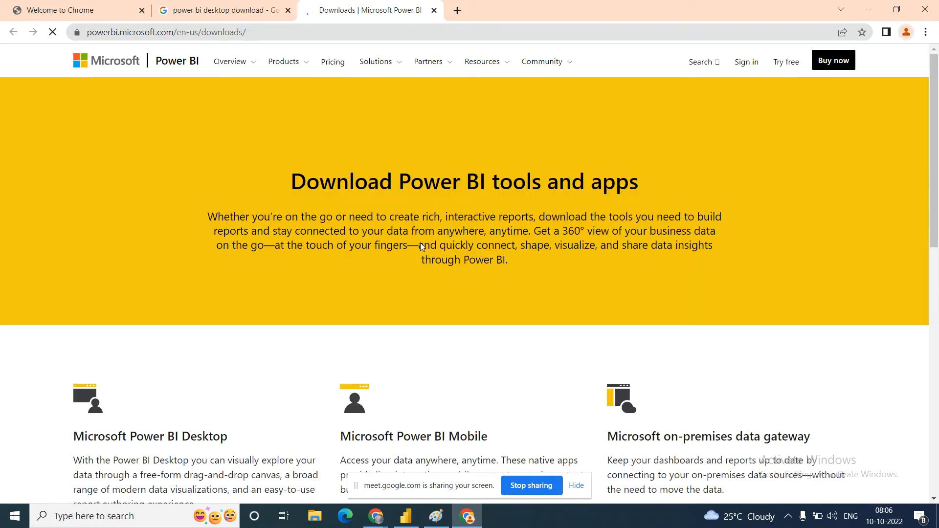
Step: Try the standard Microsoft Power BI Desktop download, decline opening Microsoft Store and return to the Downloads page
scroll(422, 246, down, 1)
scroll(422, 246, down, 5)
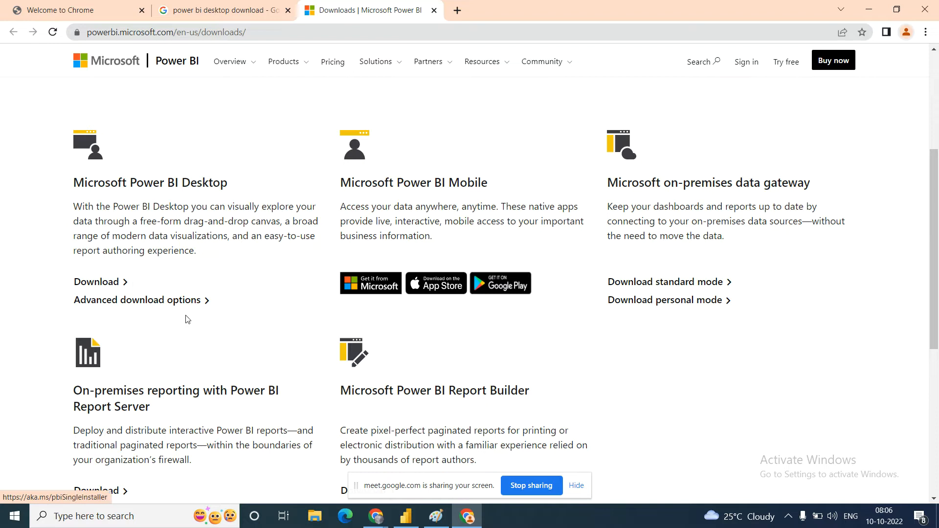
click(125, 285)
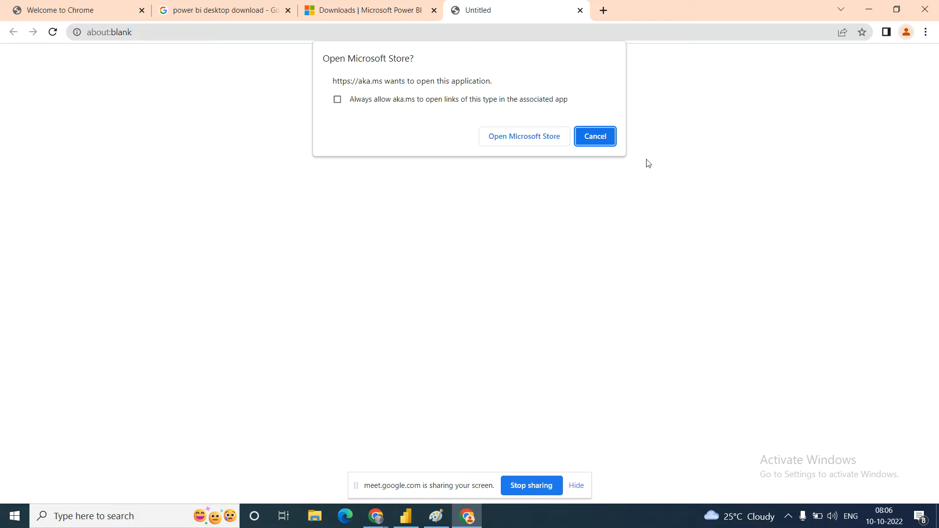
click(596, 139)
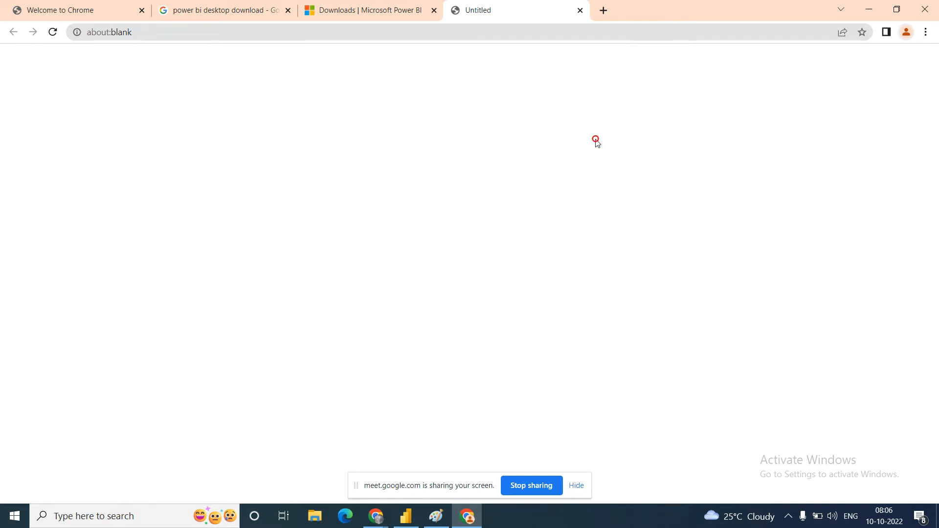
click(356, 11)
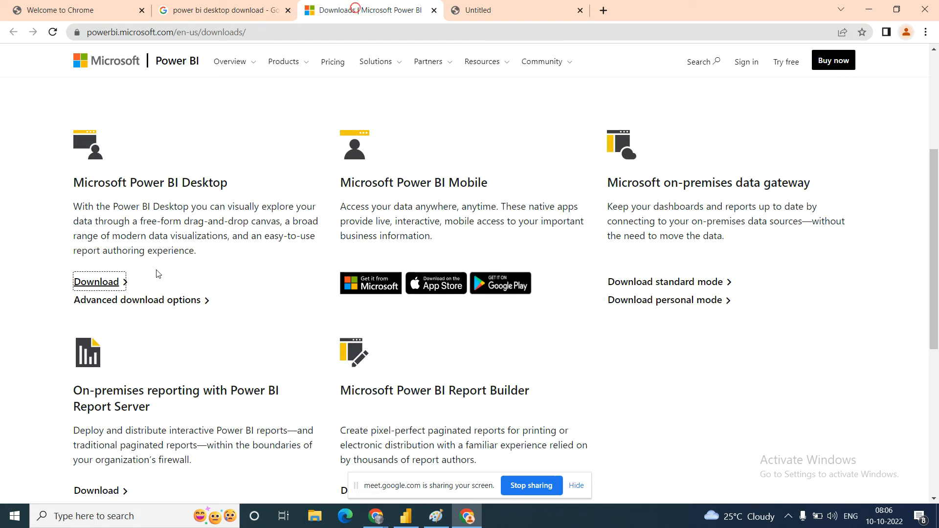
Step: Open the advanced download options for Microsoft Power BI Desktop and close the blank tab left by the Store link
click(206, 304)
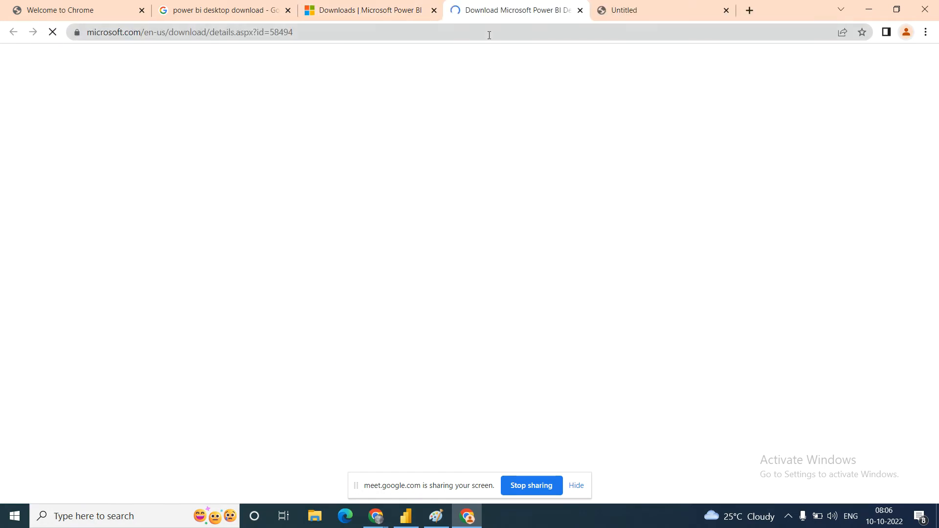
click(726, 10)
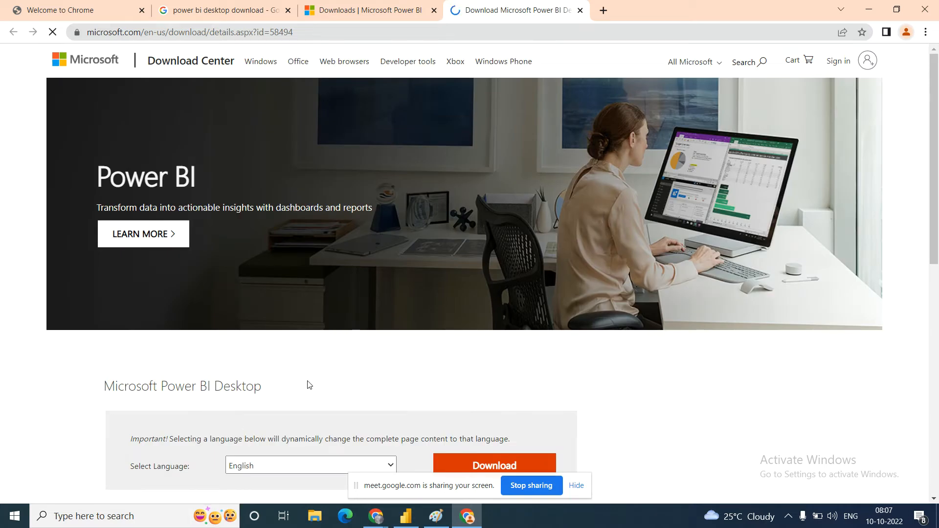
scroll(348, 373, down, 2)
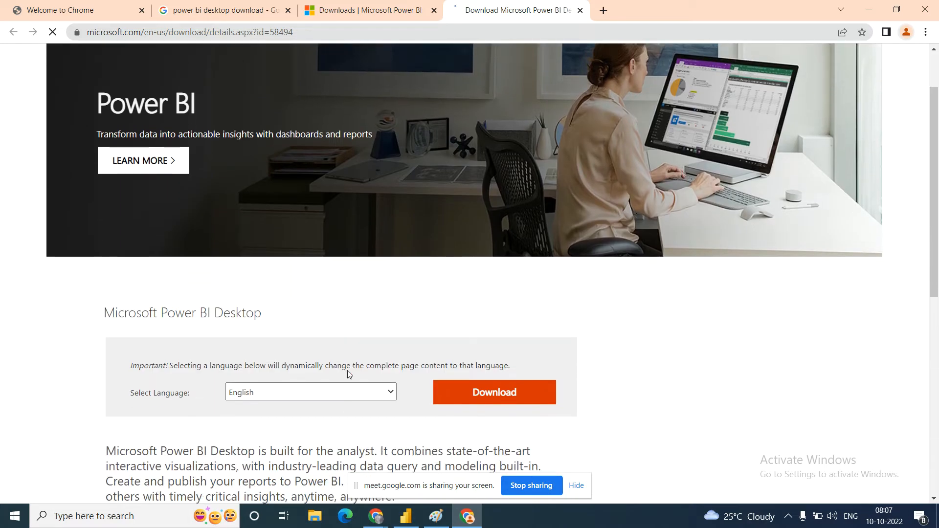
Step: Switch to the open Power BI Desktop window and close its untitled report without saving the changes
scroll(347, 371, down, 3)
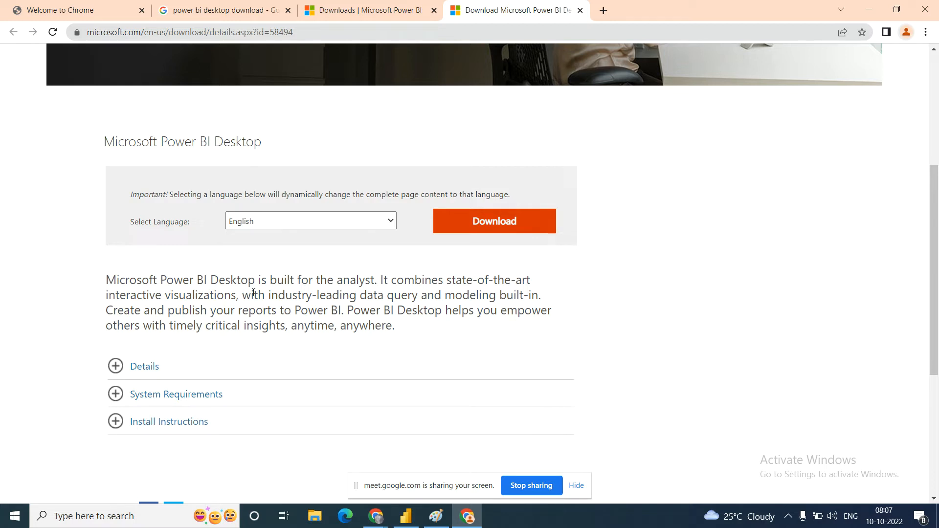
double_click(287, 280)
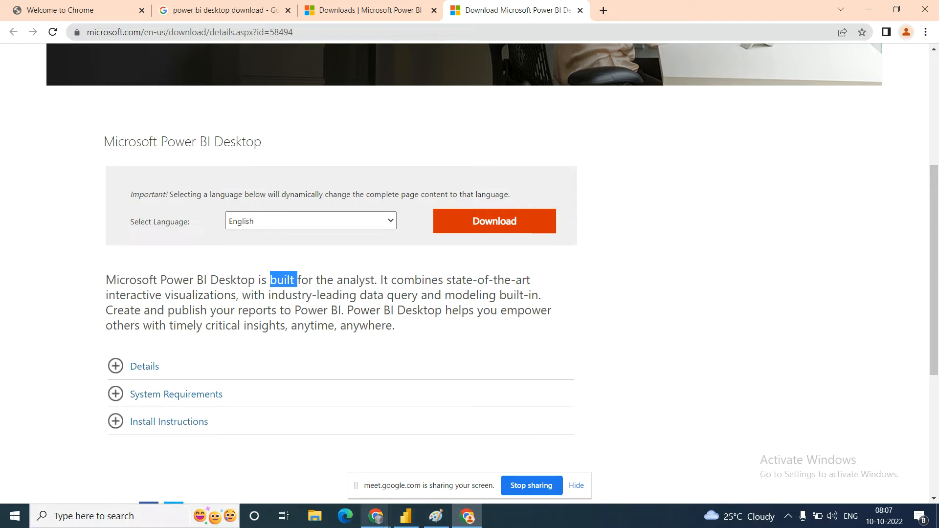
mouse_move(406, 515)
click(460, 442)
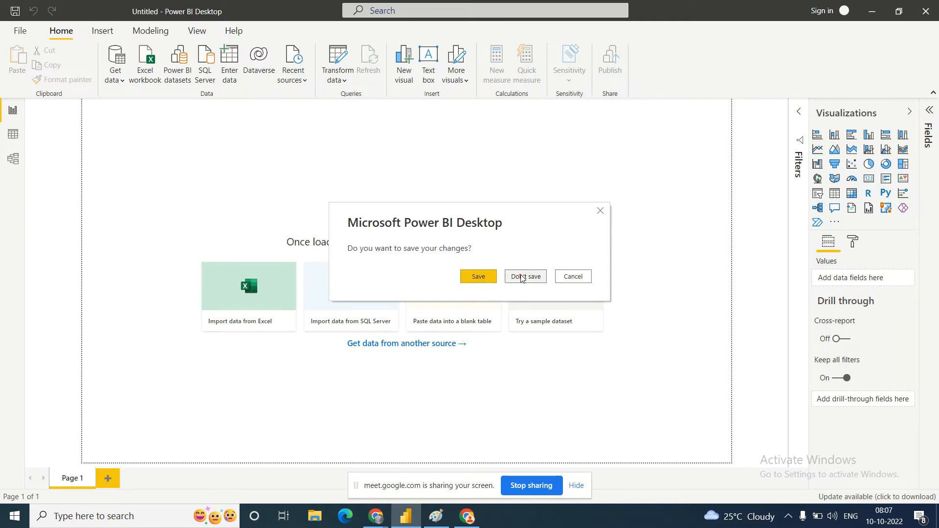
click(521, 277)
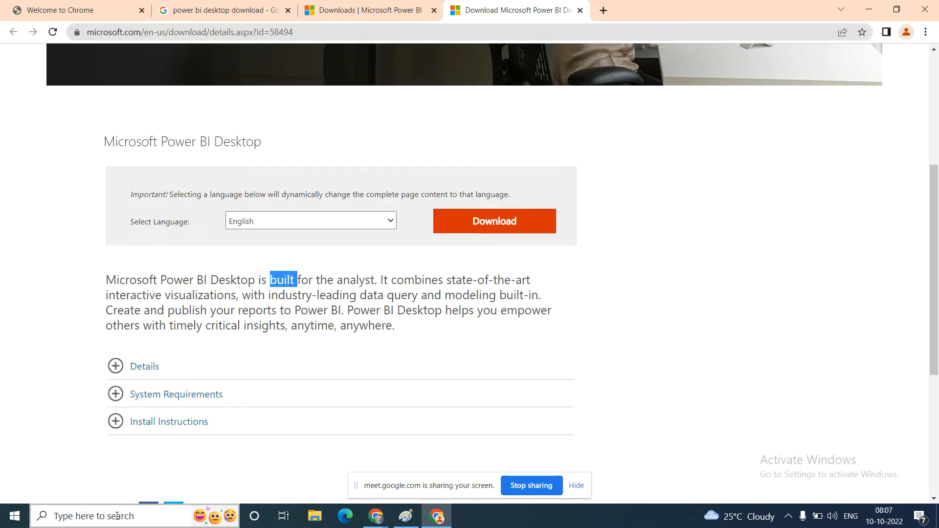
Step: Search Windows for "power", launch Power BI Desktop and dismiss its welcome screen
click(117, 515)
text(powe)
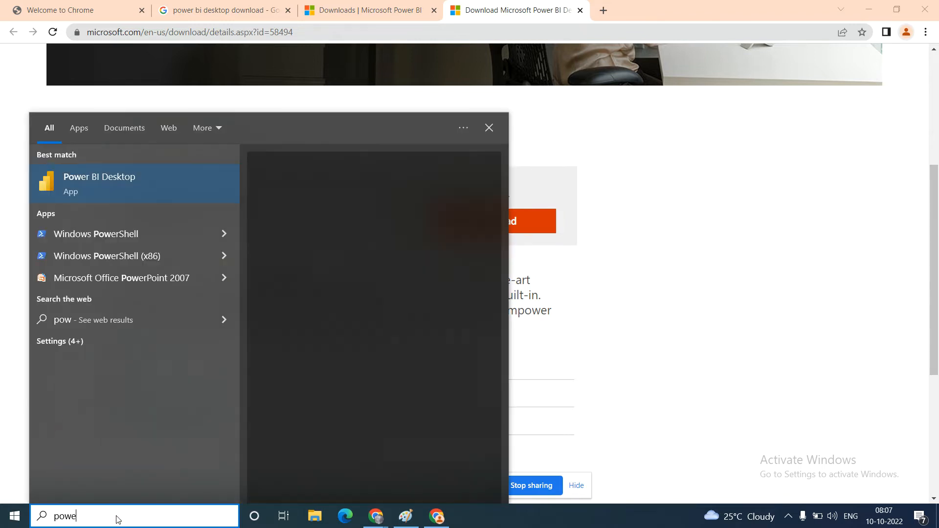
text(r)
key(Escape)
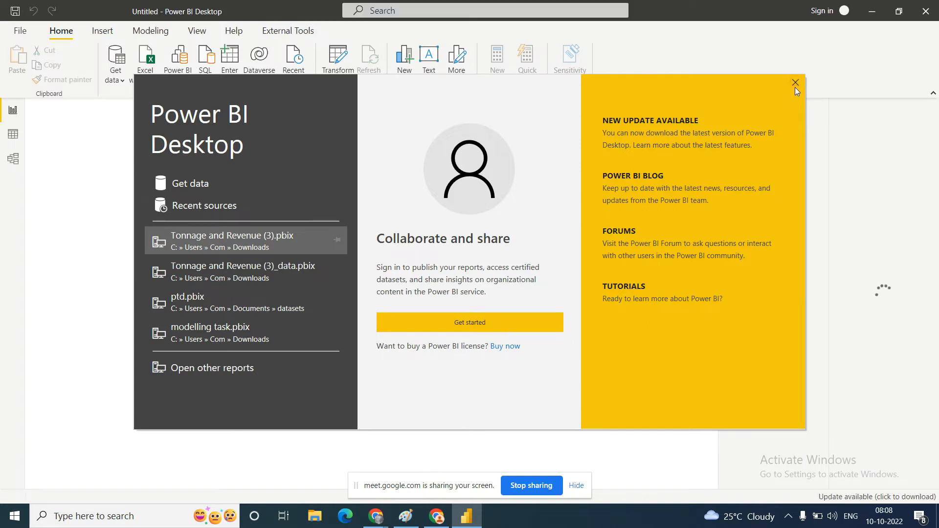
click(795, 83)
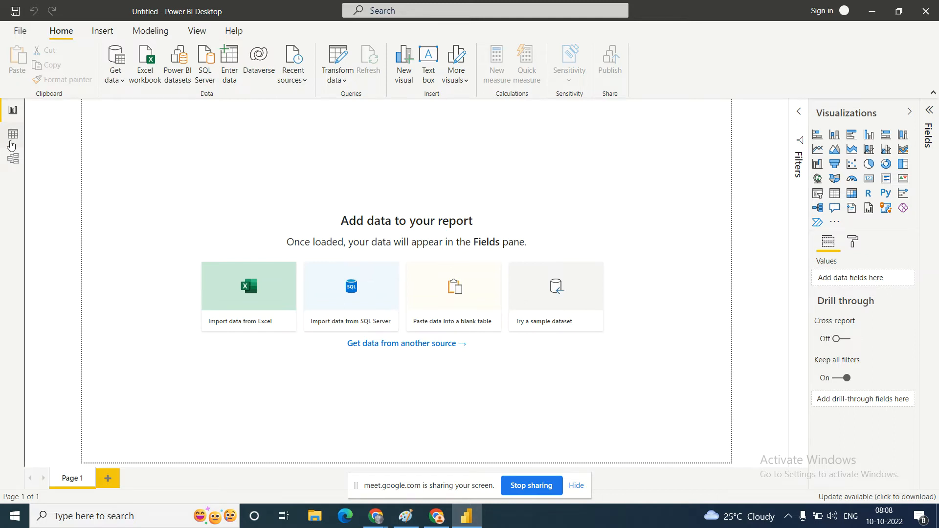
Step: View the empty Model view, return to the Report view and expand the Fields pane
click(13, 158)
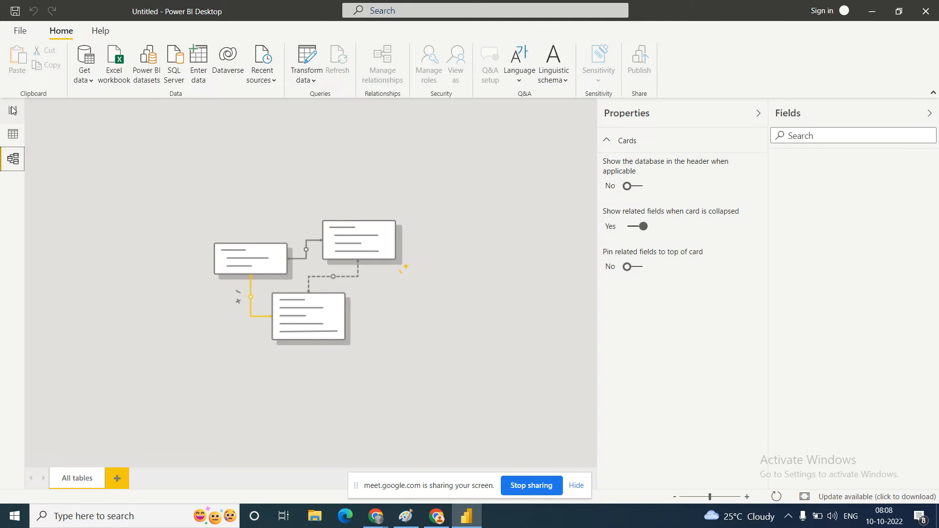
click(12, 111)
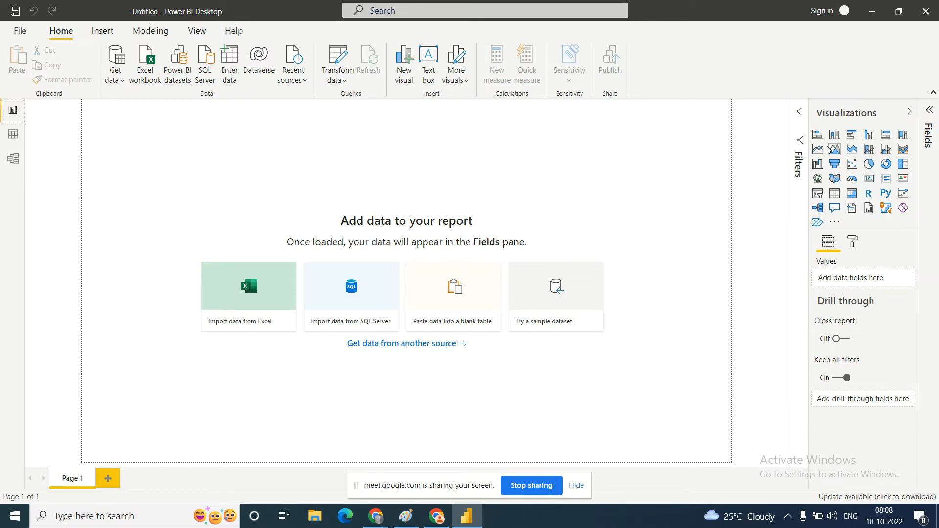
click(927, 122)
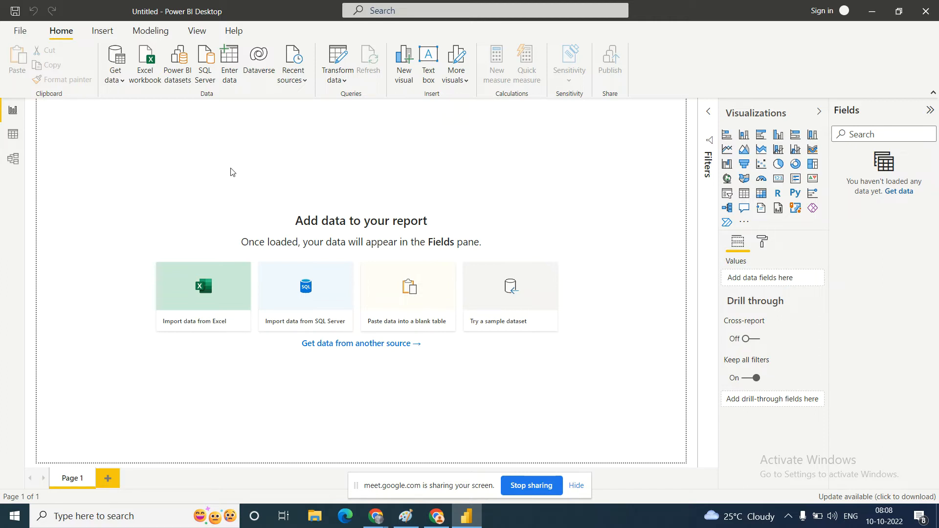
Step: Switch to File Explorer and open the global_superstore_2016 workbook from the en_US-US folder in Excel
click(310, 519)
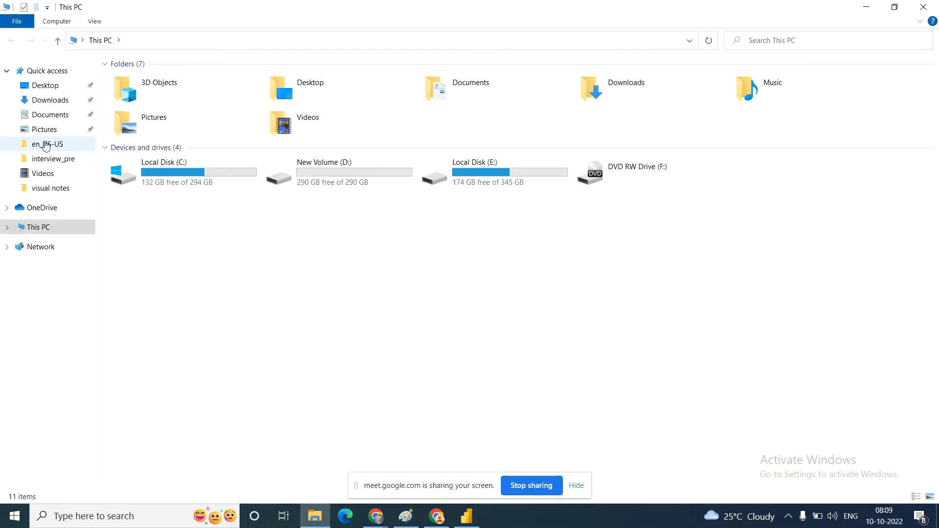
click(44, 144)
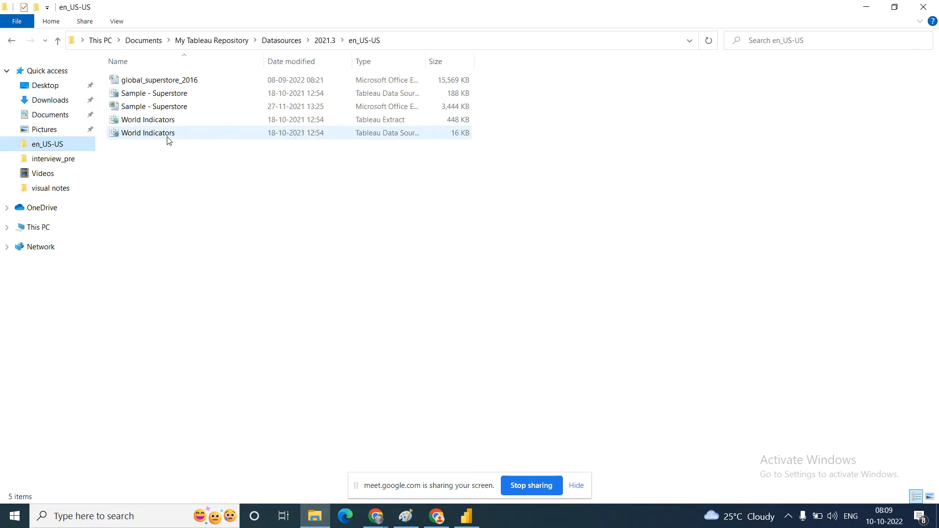
double_click(157, 81)
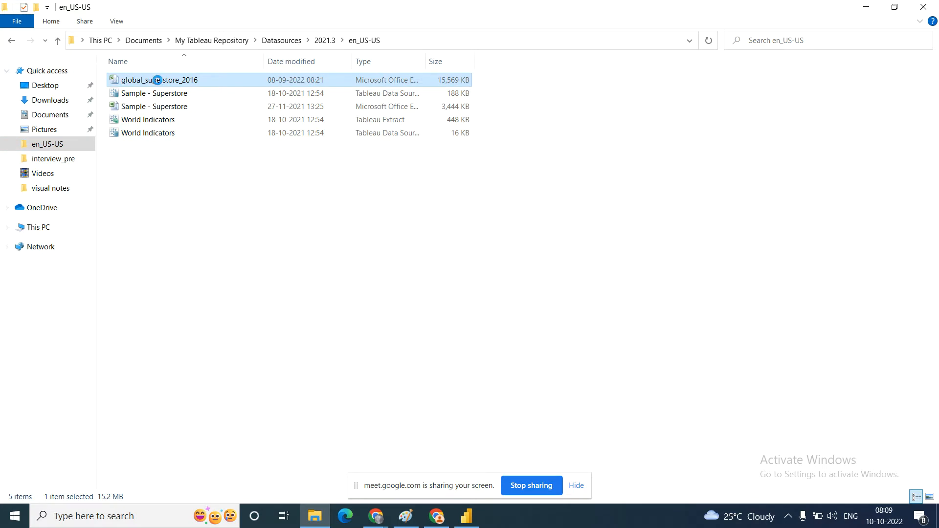
right_click(157, 80)
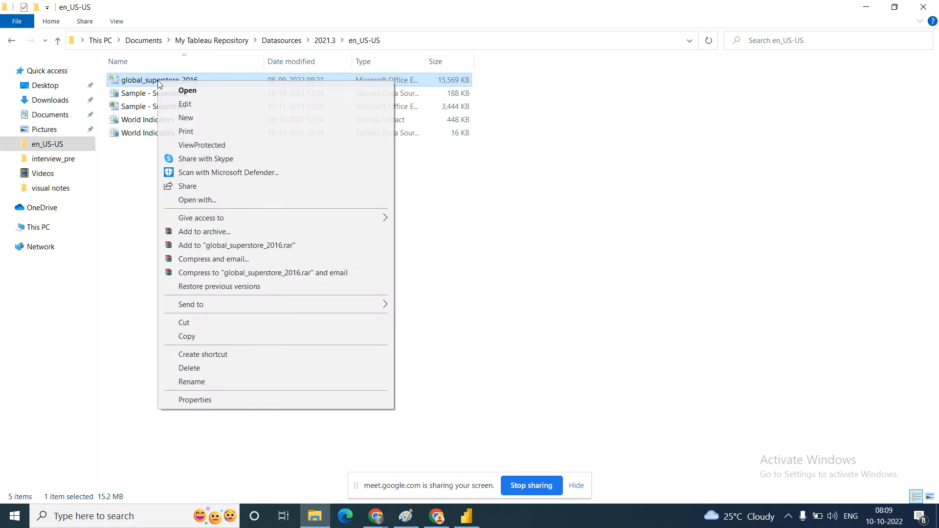
click(189, 90)
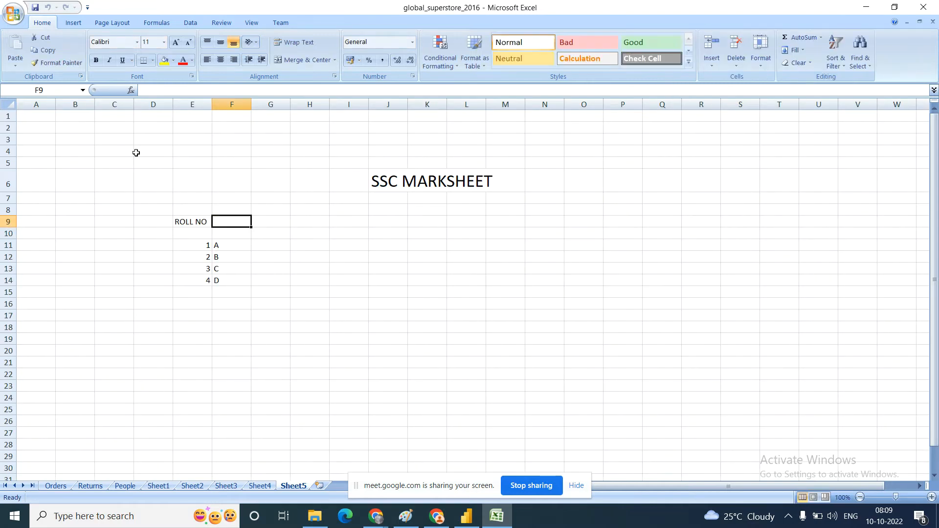
Step: Examine the column headers of the Orders sheet from Row ID through Order Priority, ending with the State column selected
click(56, 486)
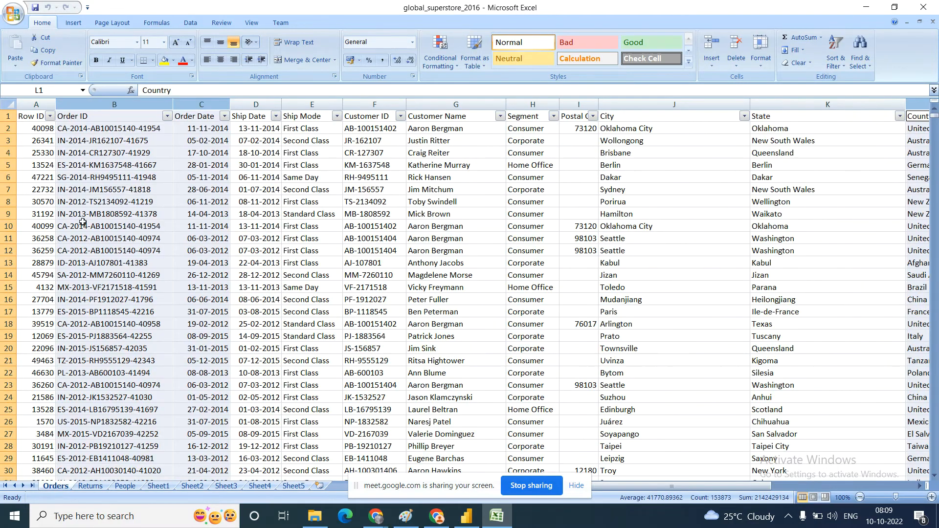
click(33, 115)
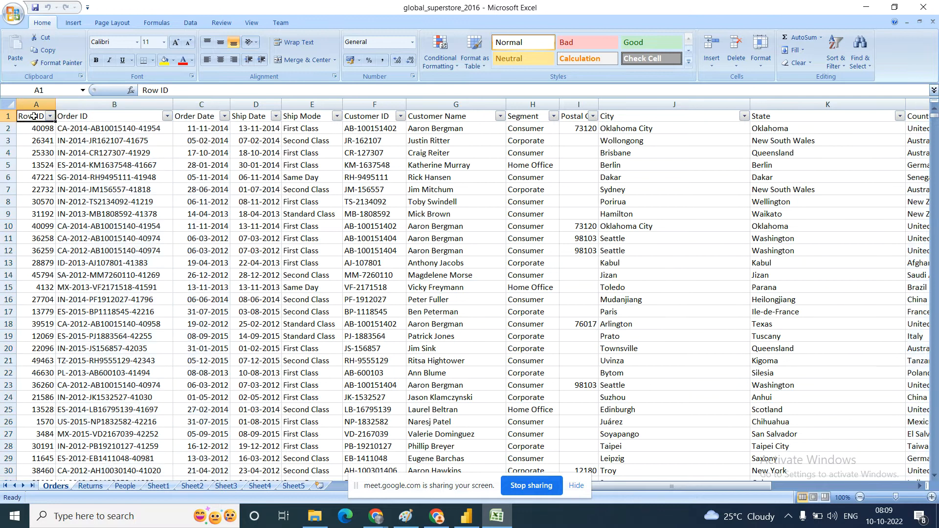
key(Right)
key(Right)
key(Right)
key(Right)
key(Right)
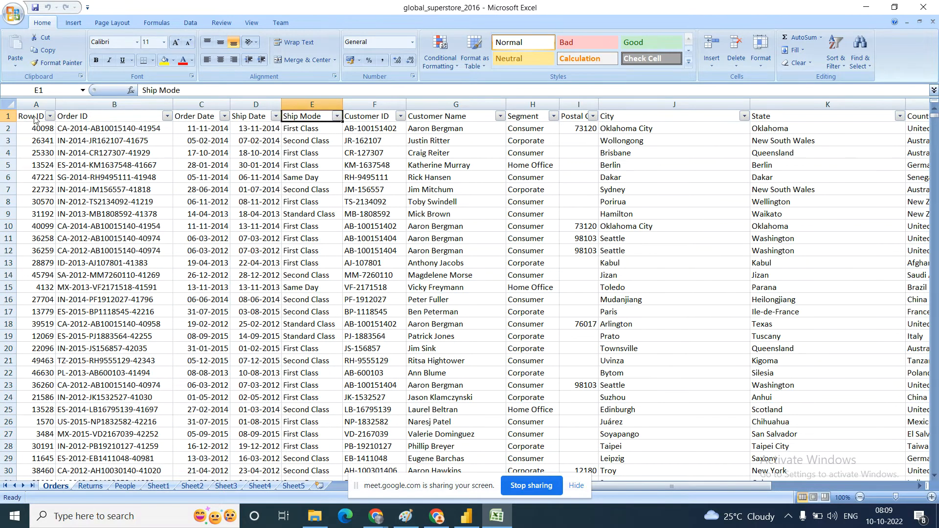
key(Right)
key(Right)
key(Right)
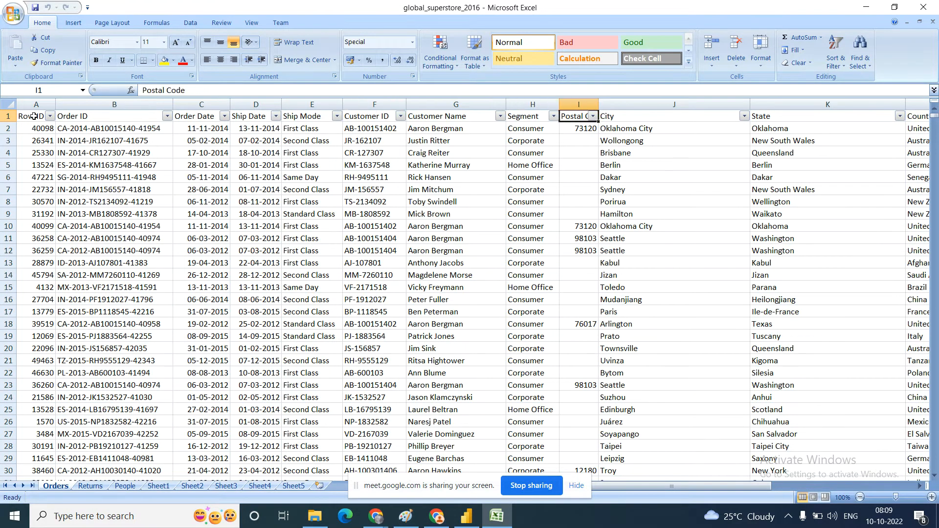
key(Right)
key(Right)
key(Right)
key(Right)
key(Right)
key(Right)
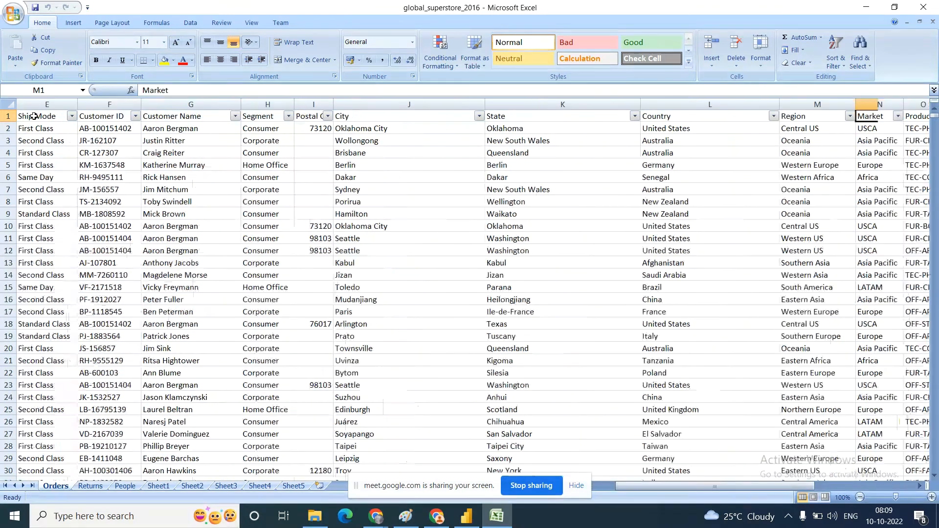
key(Right)
key(Right)
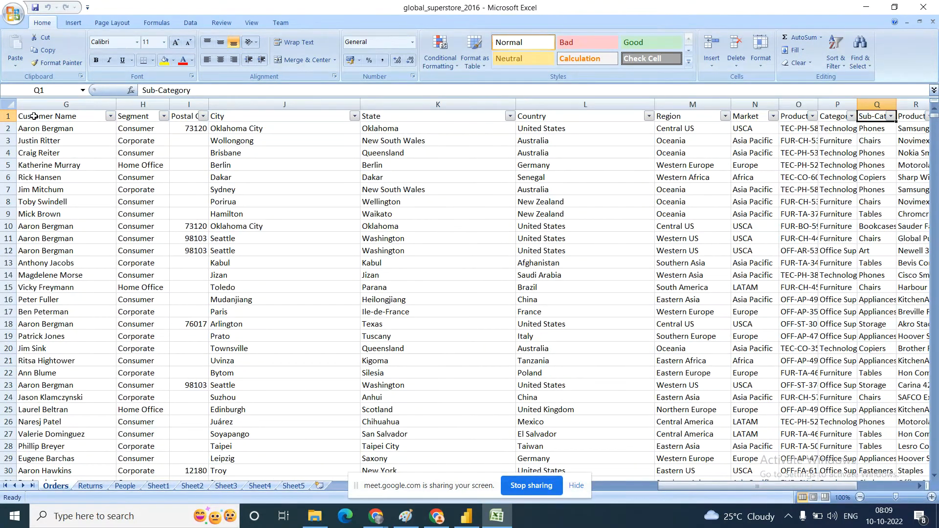
key(Right)
key(Right)
key(Right)
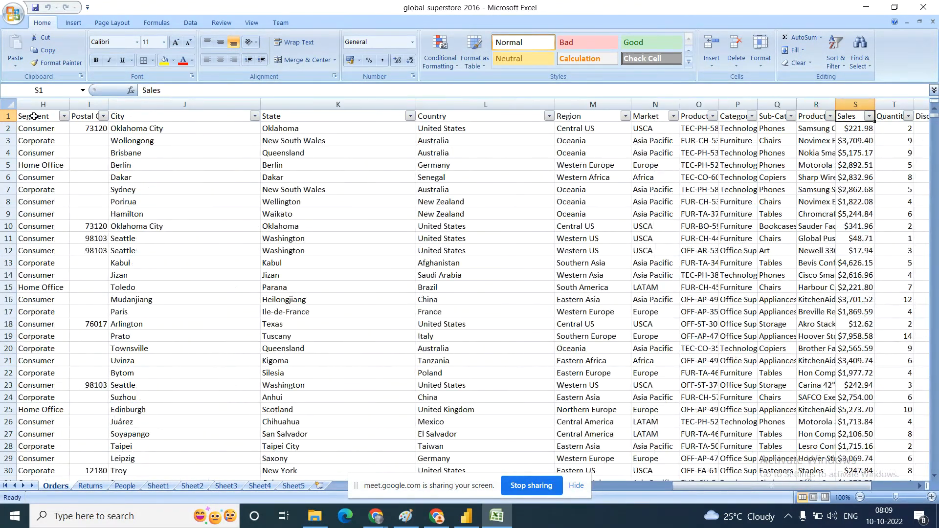
key(Right)
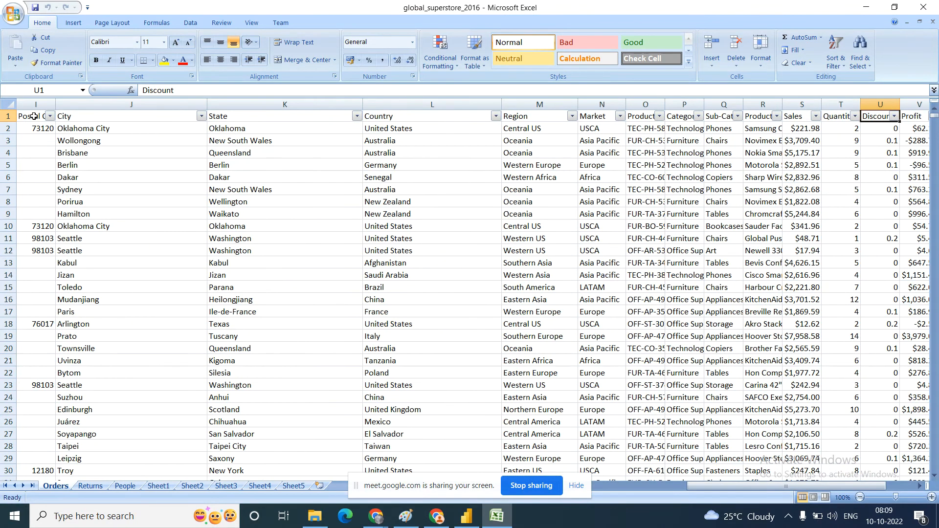
key(Right)
key(Right)
key(Right)
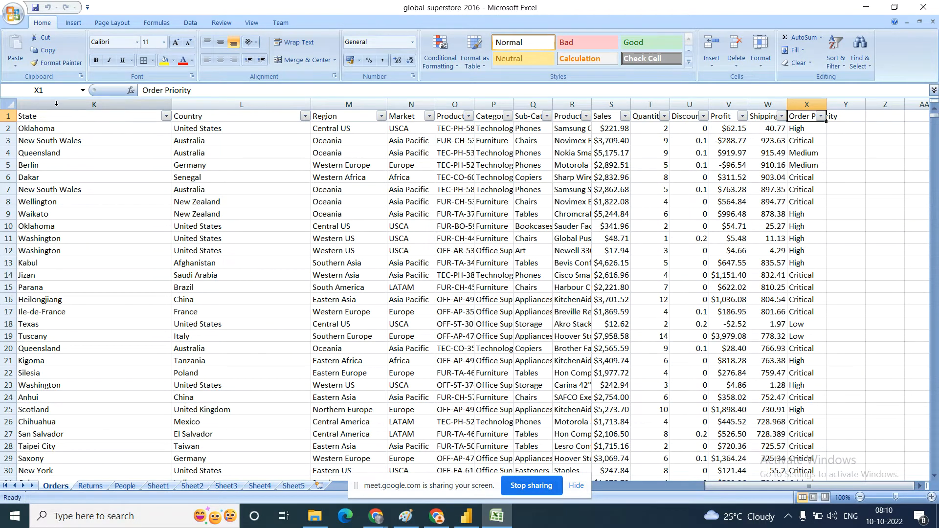
click(54, 101)
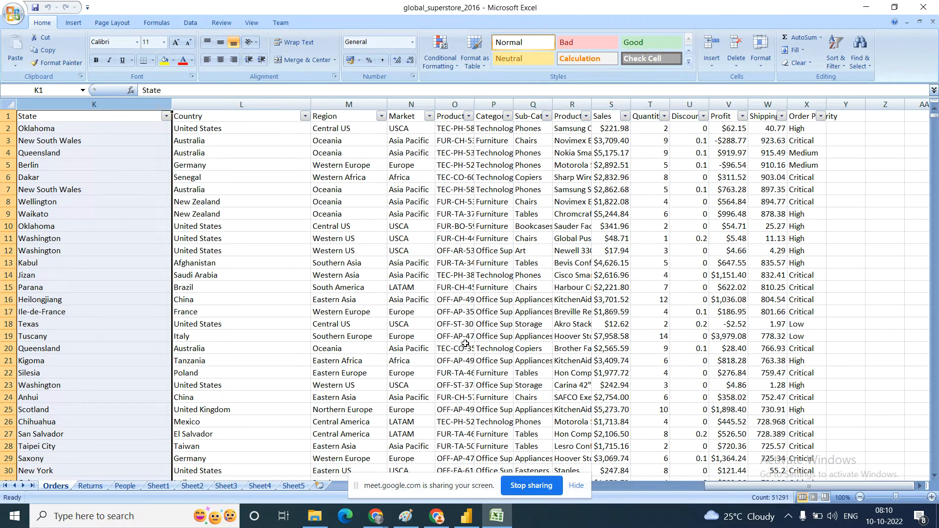
Step: Switch back to Power BI Desktop and open the full Get Data list of data sources
click(468, 521)
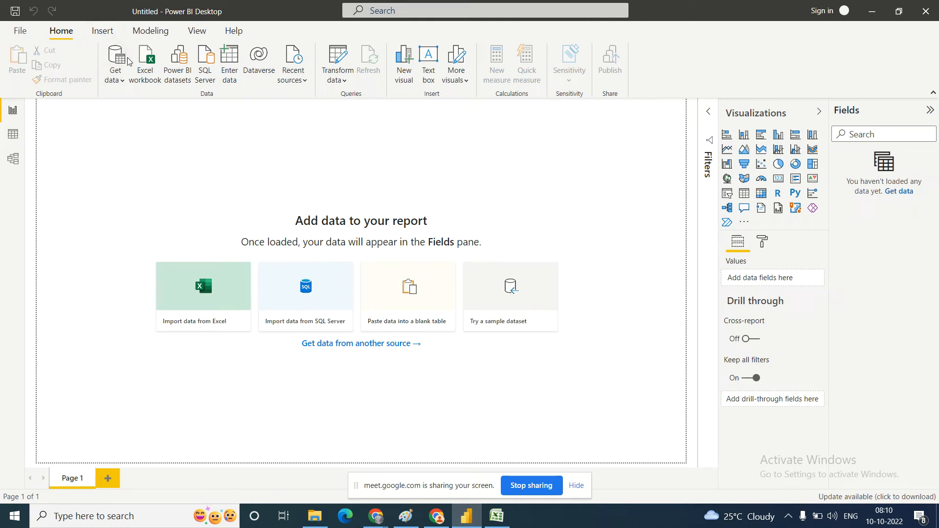
click(123, 84)
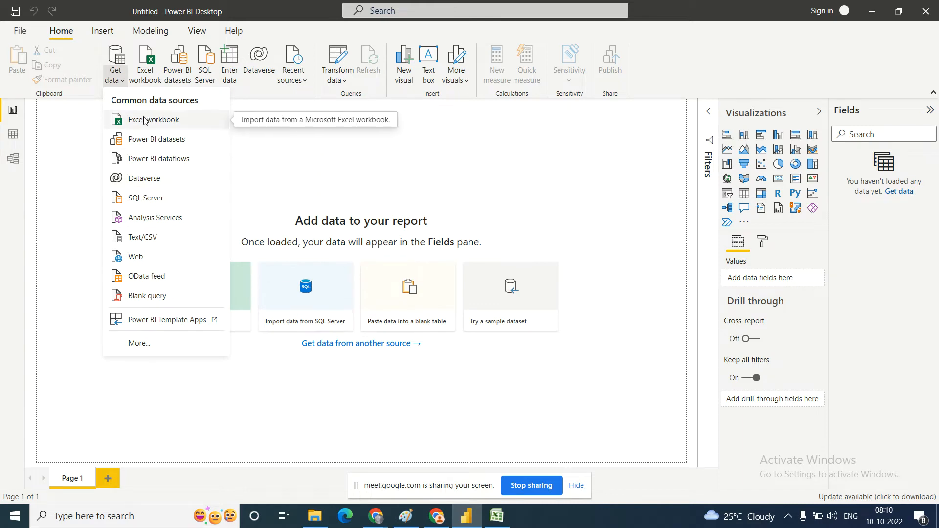
click(138, 344)
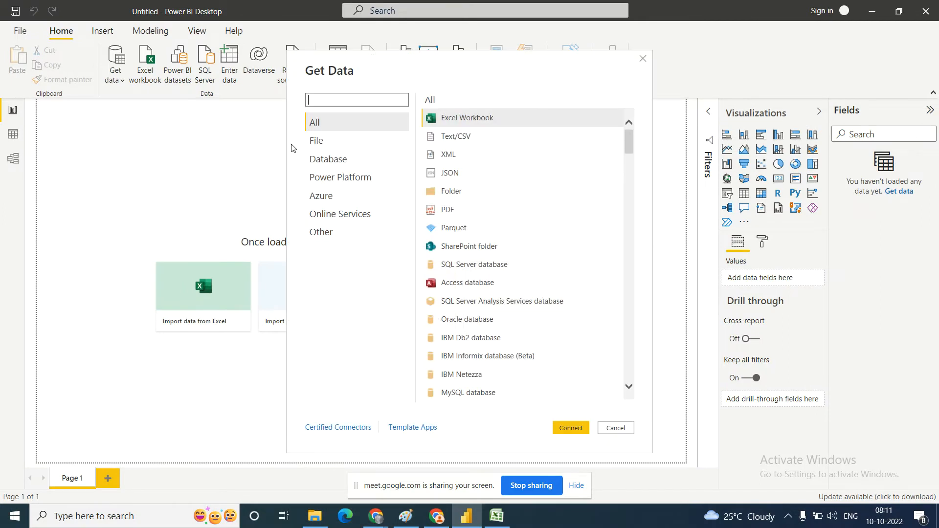
Step: Examine the available connectors in the File, Database, Power Platform and Azure categories
click(318, 141)
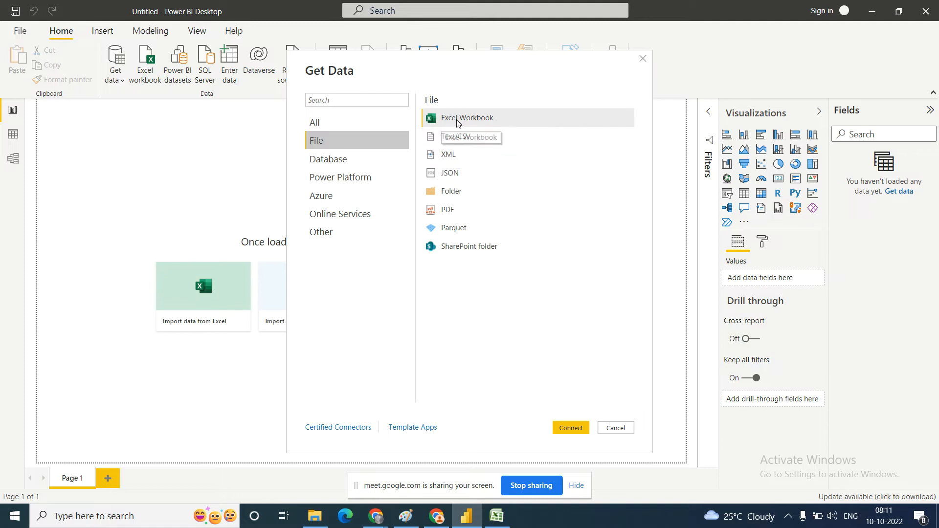
click(331, 160)
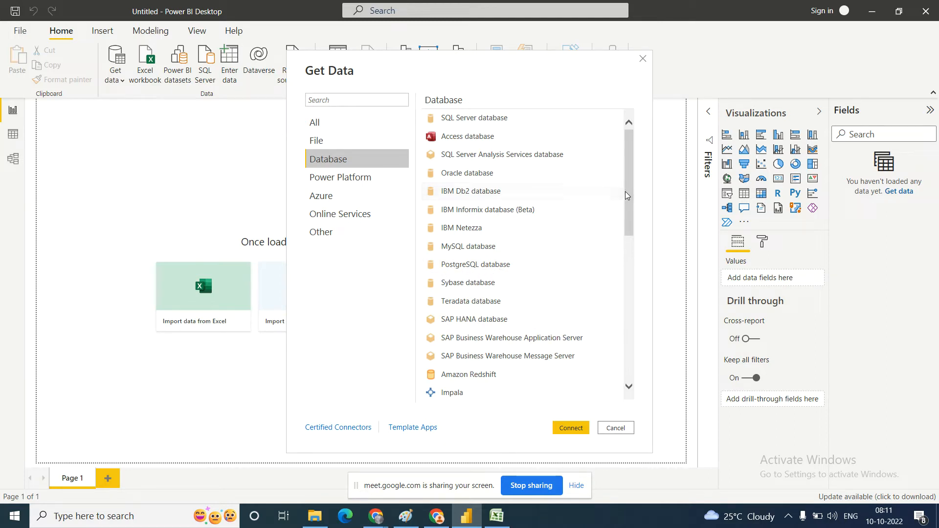
drag(626, 195, 633, 266)
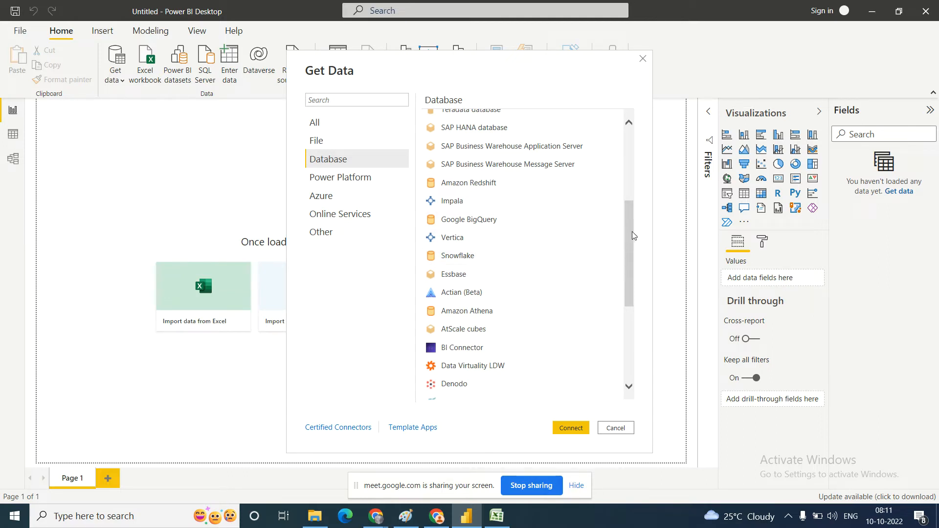
drag(631, 232, 634, 163)
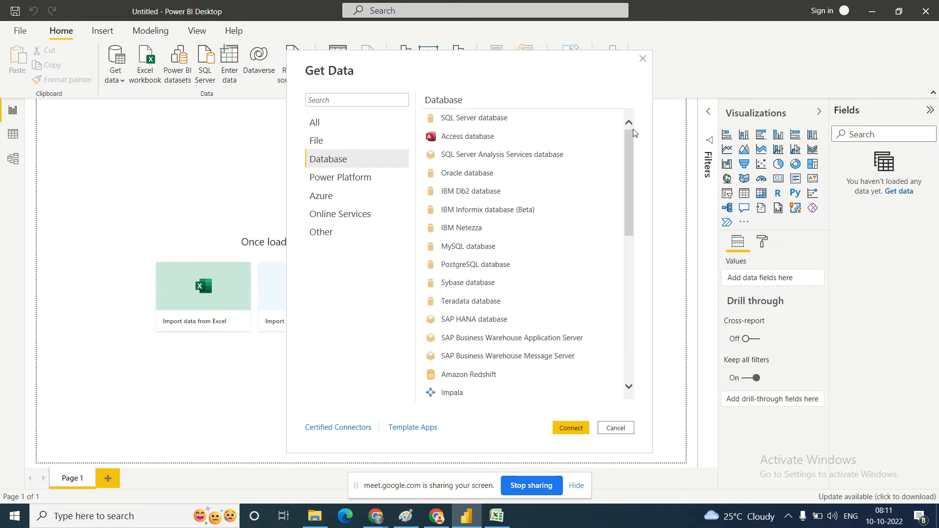
click(341, 178)
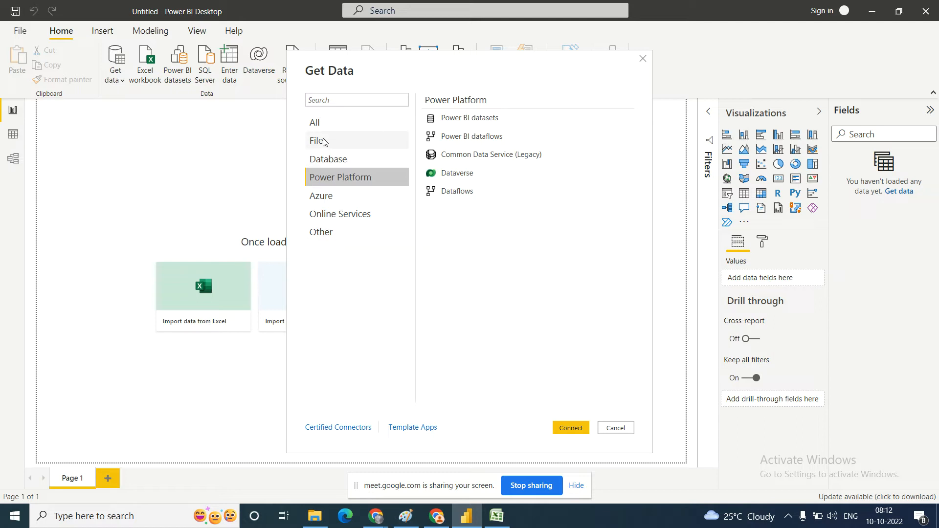
click(331, 204)
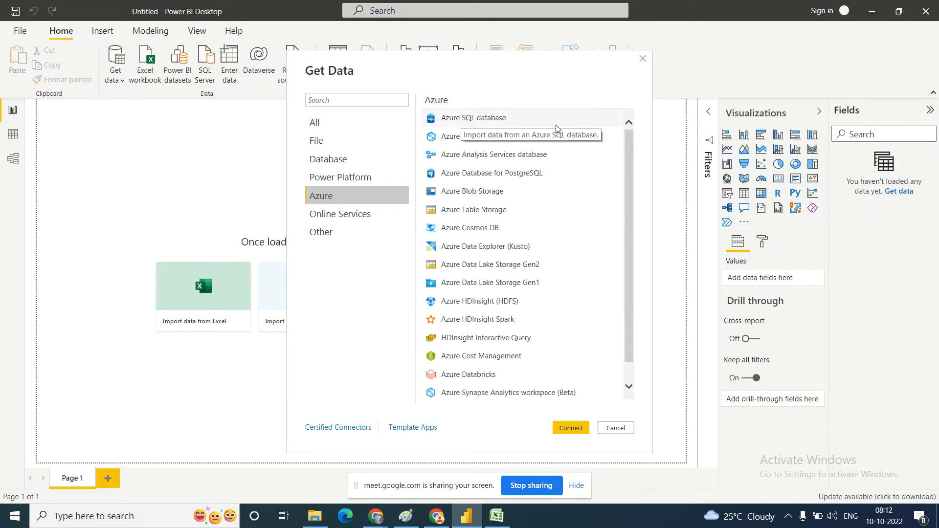
mouse_move(628, 149)
mouse_down()
mouse_move(633, 184)
mouse_move(628, 157)
mouse_up()
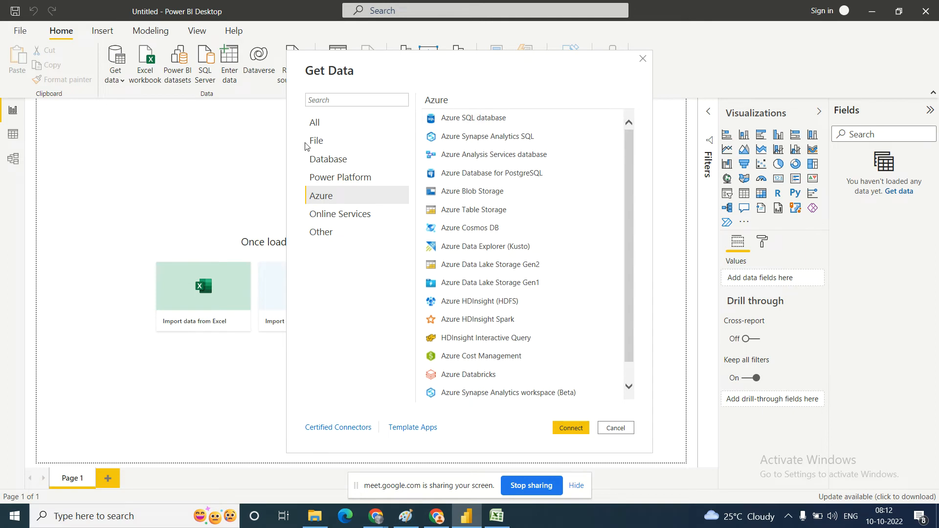
Step: Examine the File category of connectors and close the full list of data sources
click(327, 140)
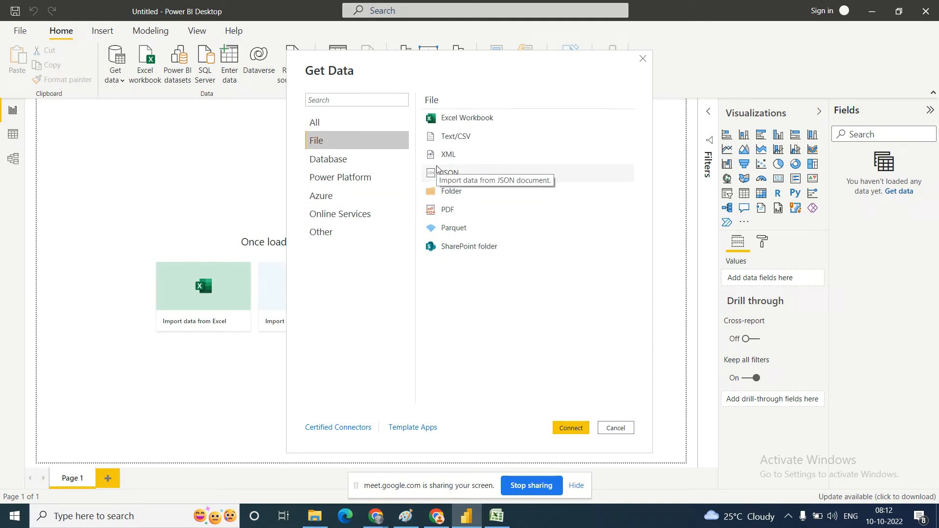
click(642, 59)
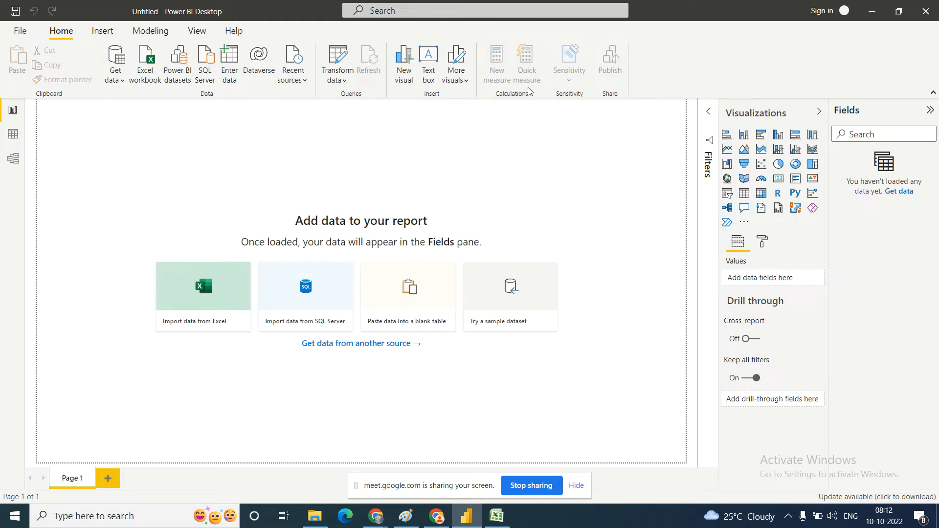
click(122, 82)
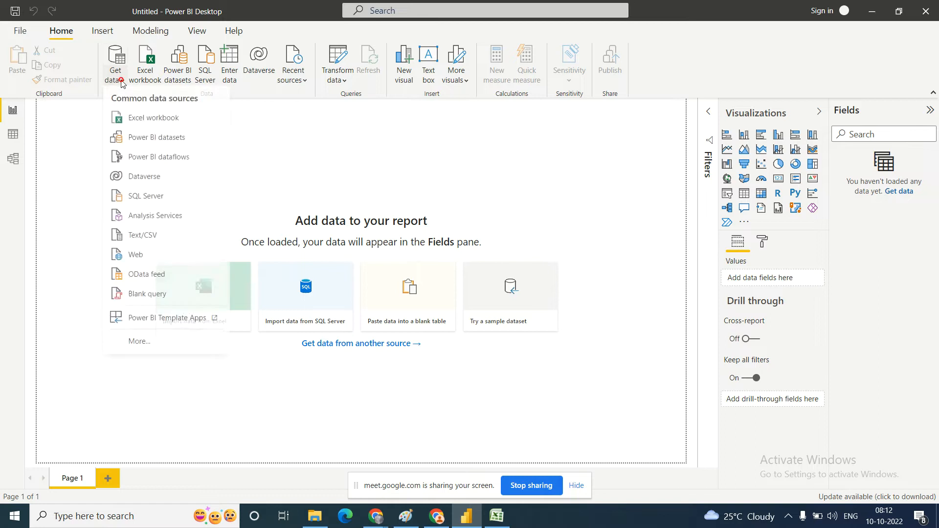
click(146, 238)
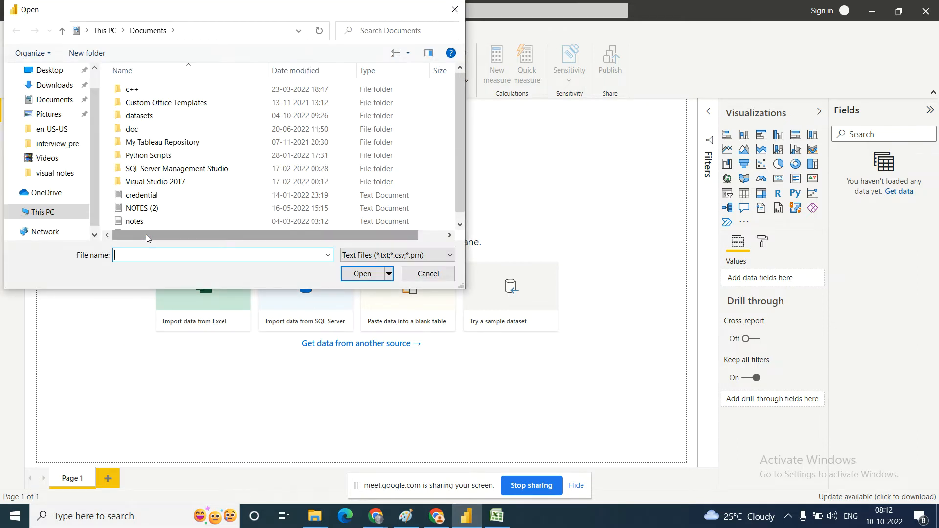
click(429, 273)
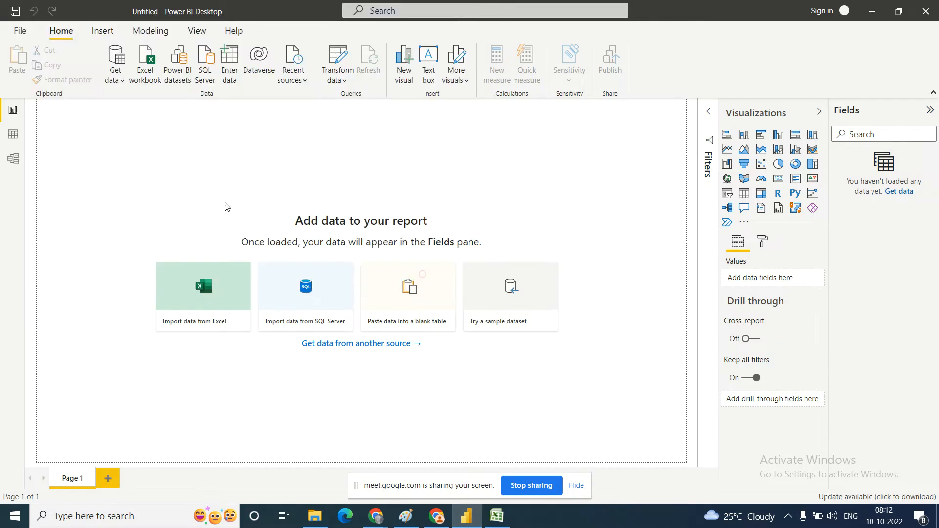
Step: Connect to the Excel workbook global_superstore_2016 from the en_US-US folder as the data source
click(122, 84)
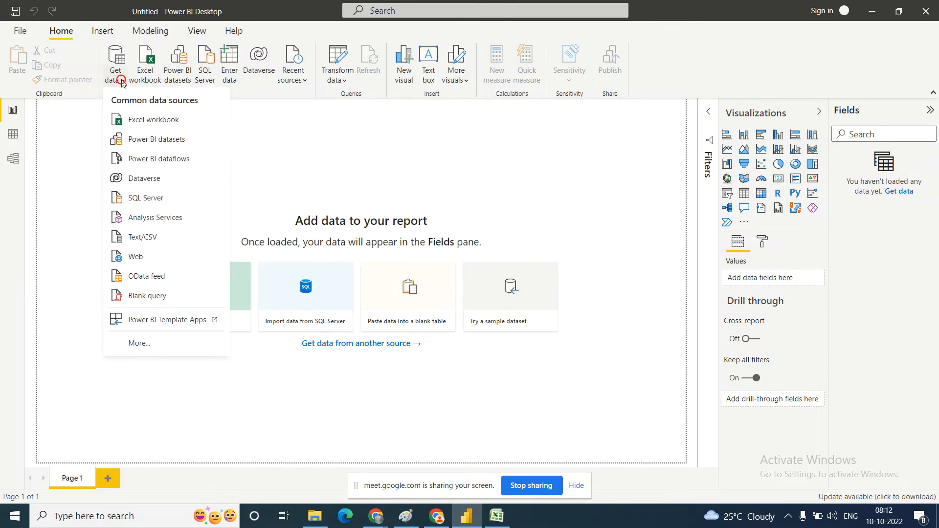
click(147, 126)
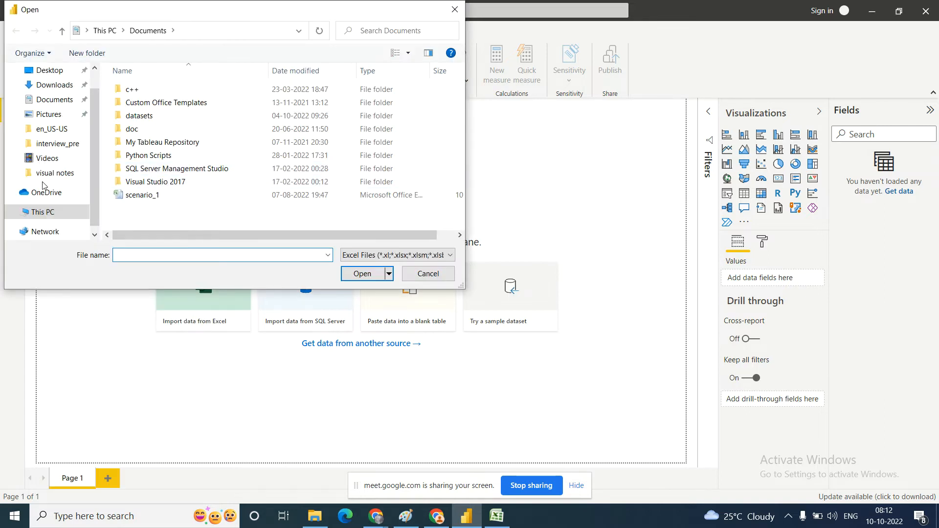
click(47, 127)
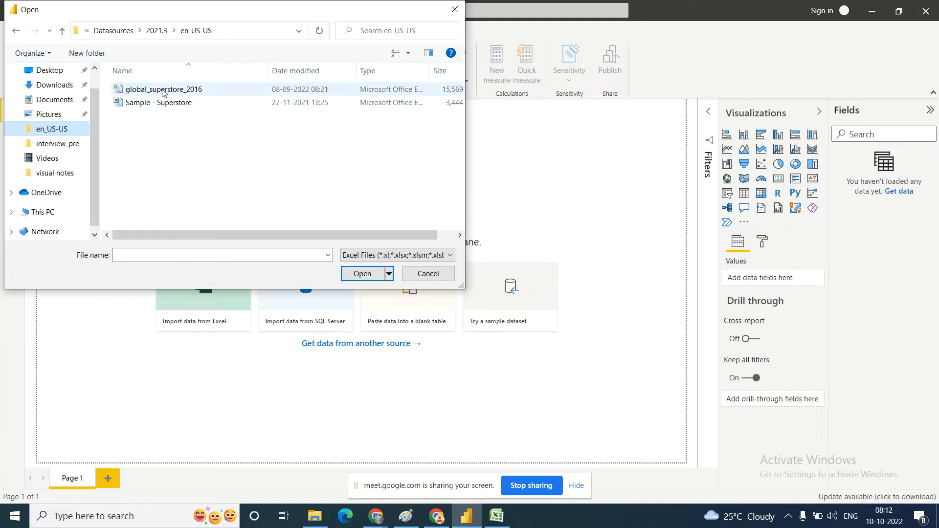
click(163, 92)
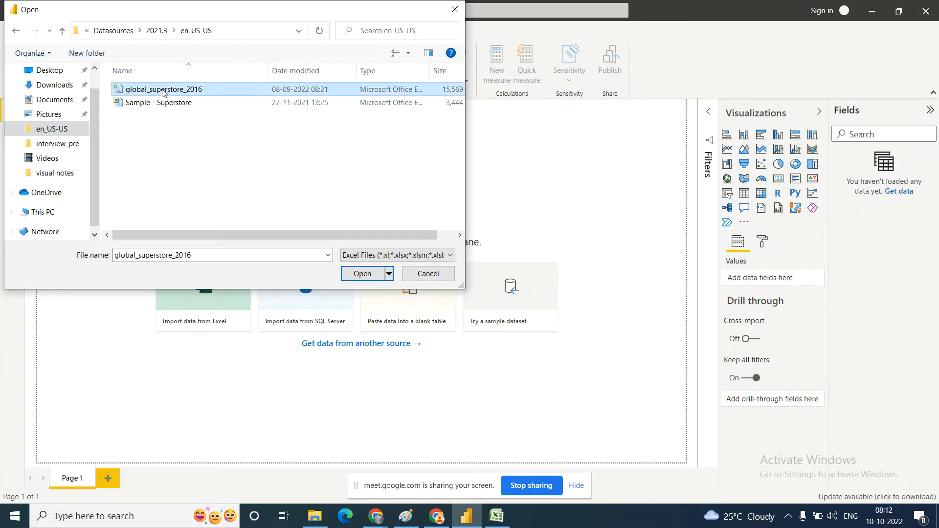
click(351, 274)
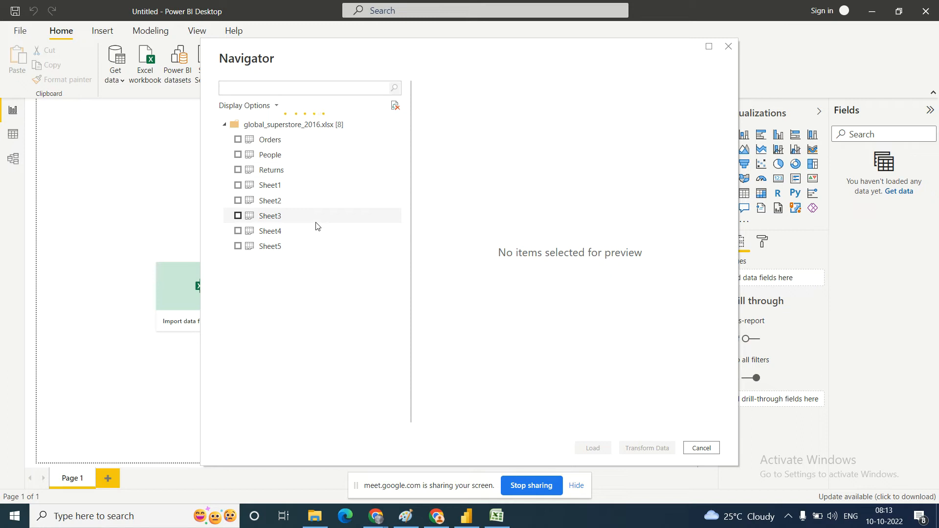
Step: Switch to Excel and look through the Returns, People, Sheet1 and Sheet2 worksheets, ending on Orders
click(497, 516)
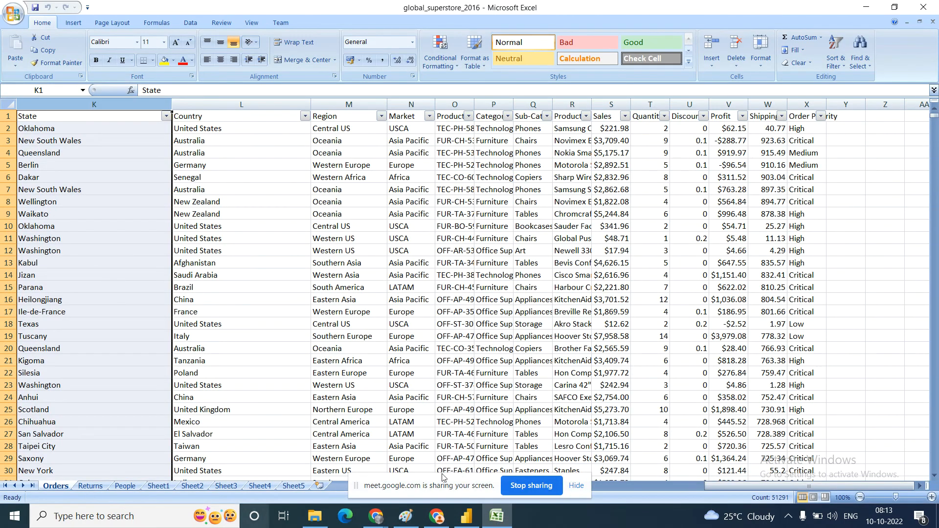
click(576, 486)
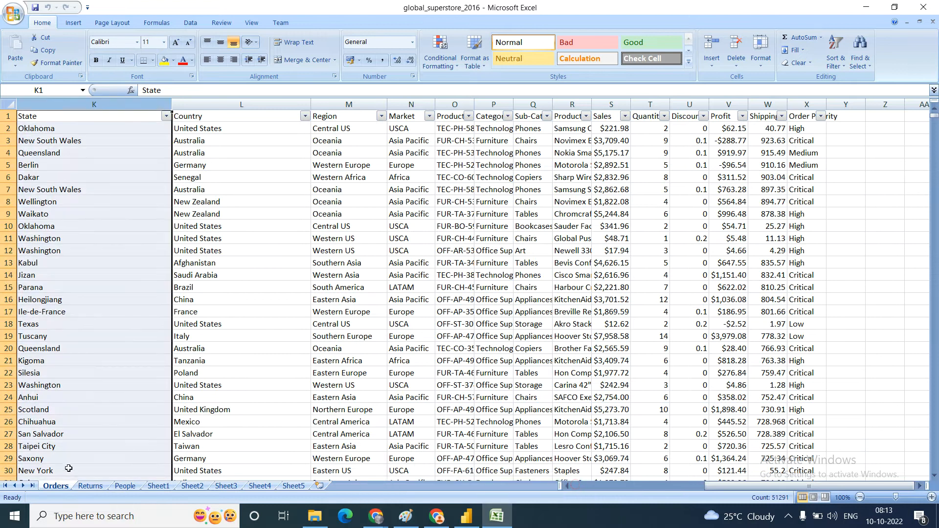
click(86, 486)
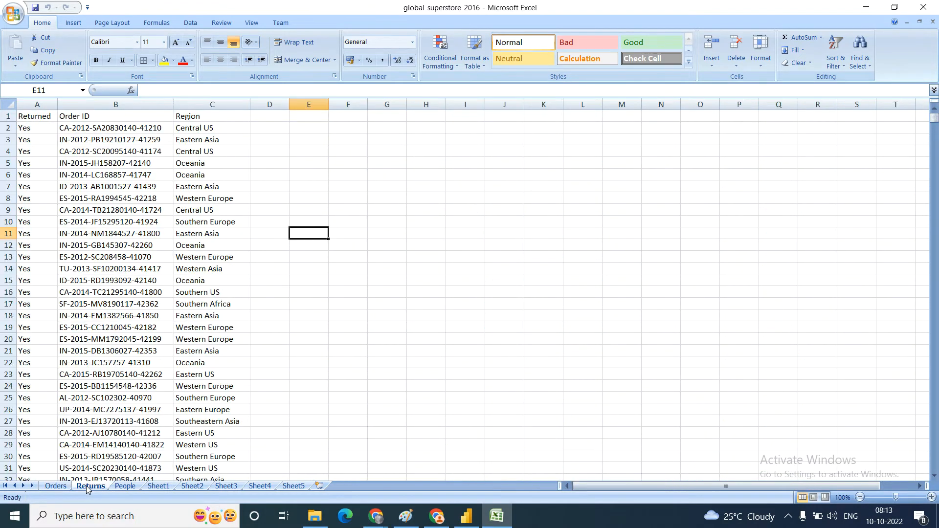
click(117, 485)
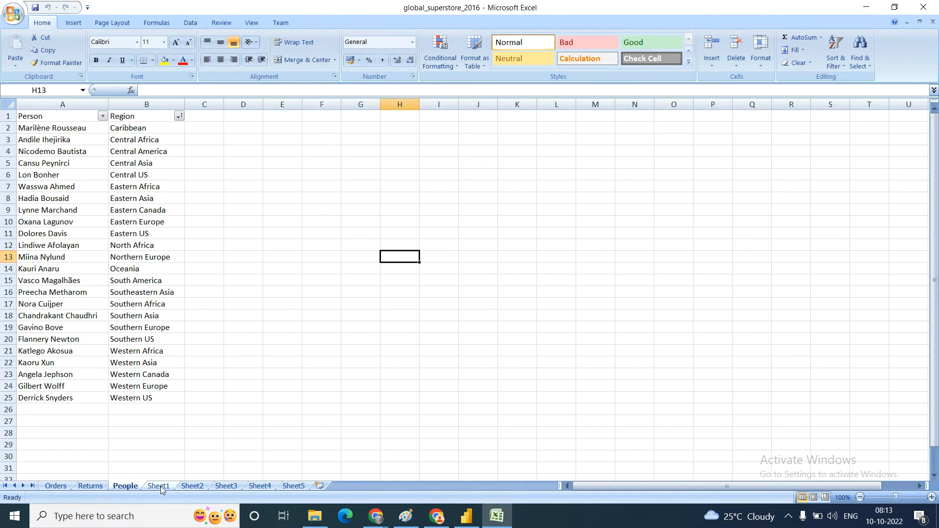
click(160, 486)
click(192, 485)
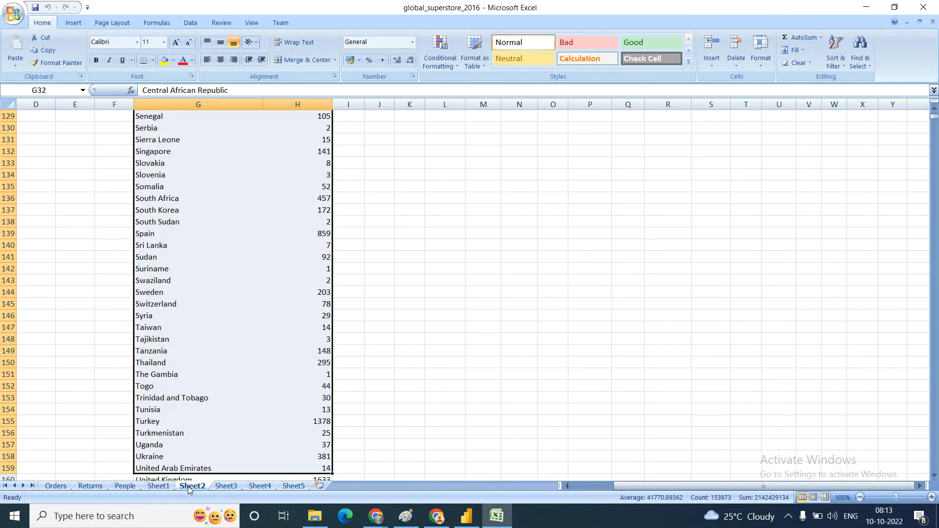
click(55, 485)
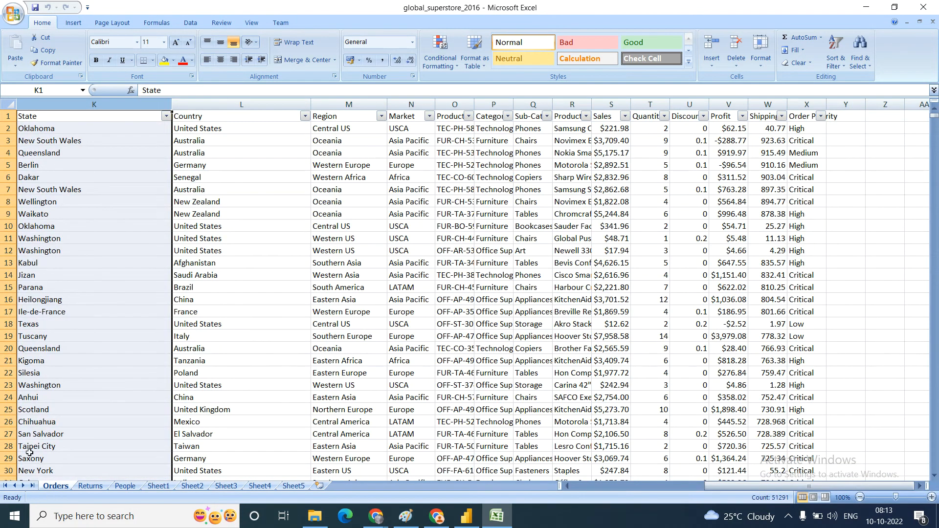
Step: Switch back to Power BI Desktop and load the Orders sheet from global_superstore_2016.xlsx
click(462, 522)
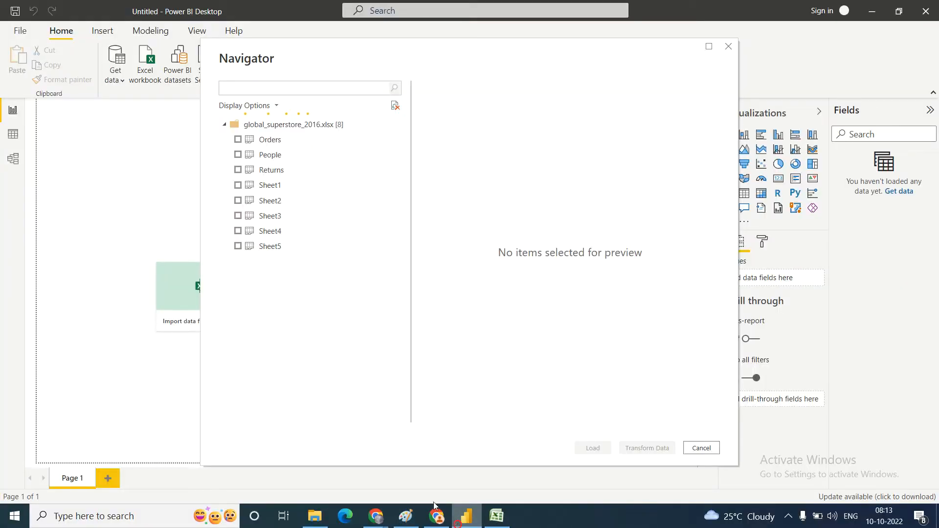
click(238, 140)
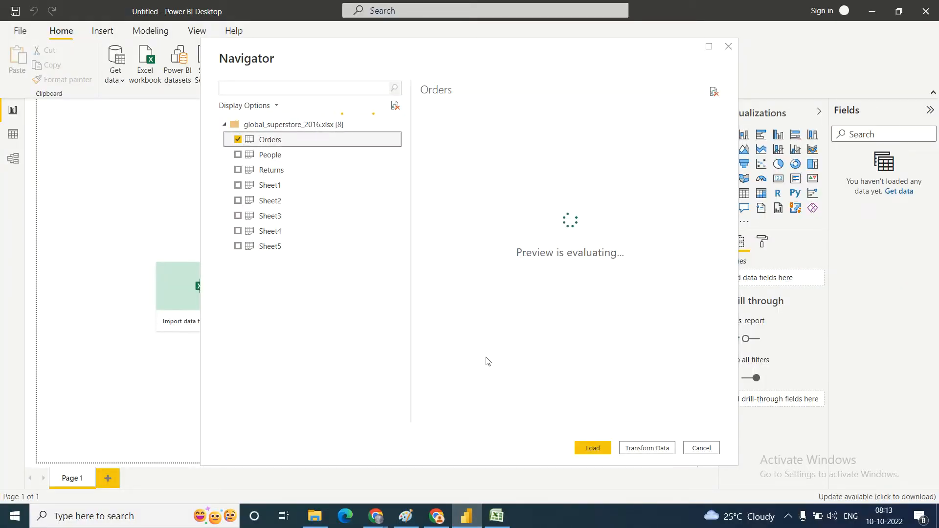
click(606, 453)
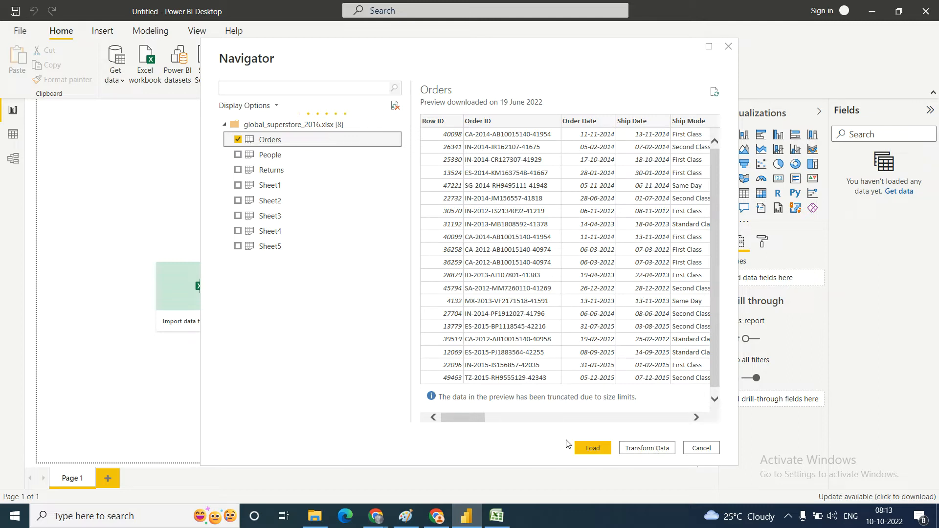
click(591, 447)
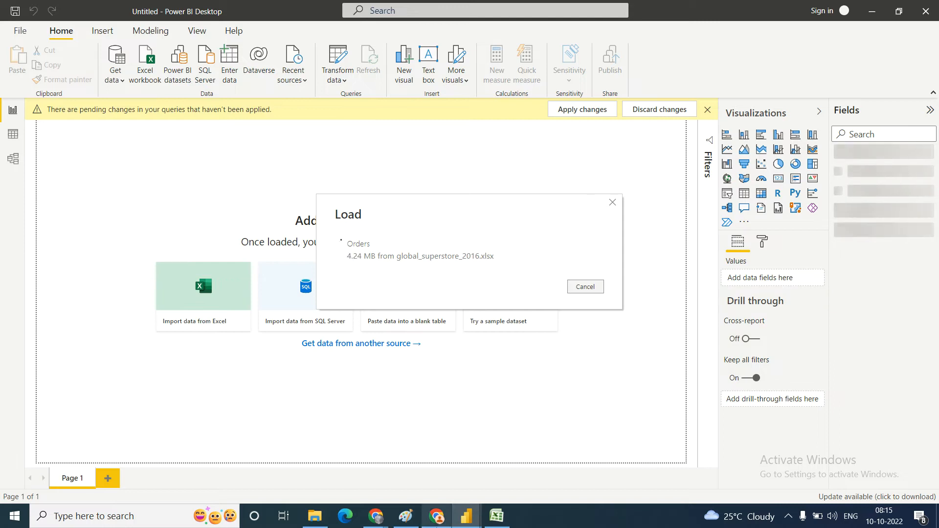
Step: Check the Google Meet call in Chrome while the data loads and return to Power BI Desktop
click(376, 516)
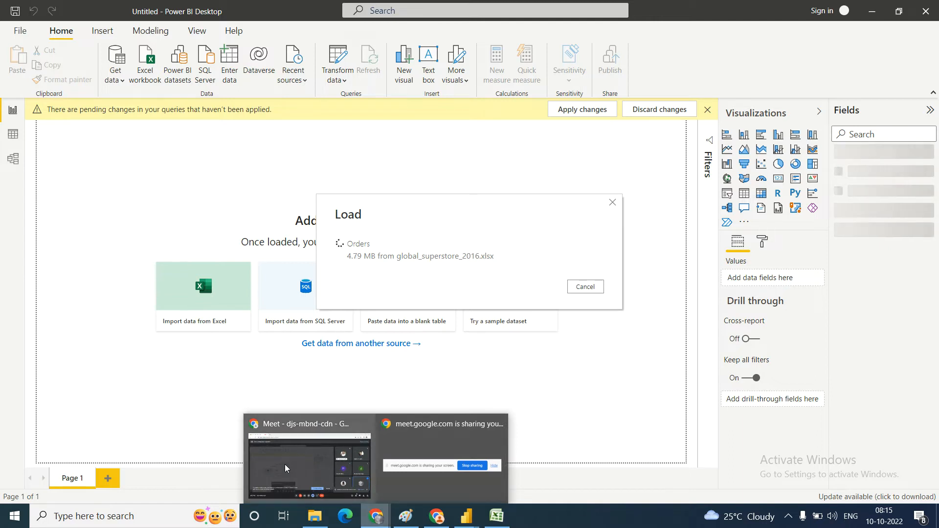
click(293, 473)
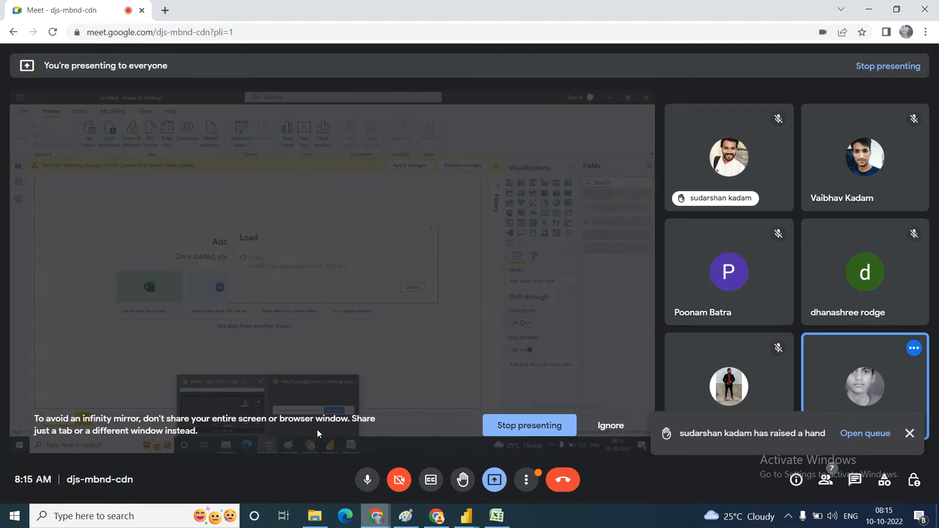
click(474, 519)
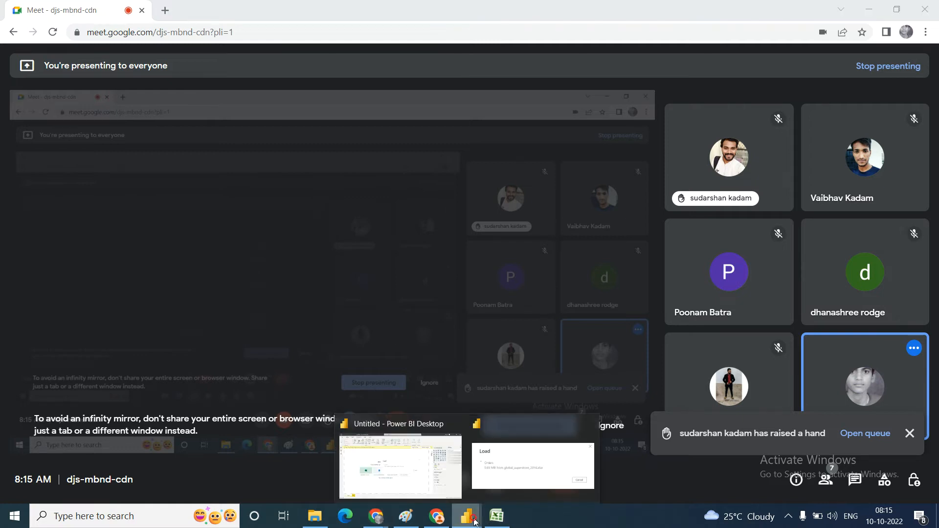
click(408, 465)
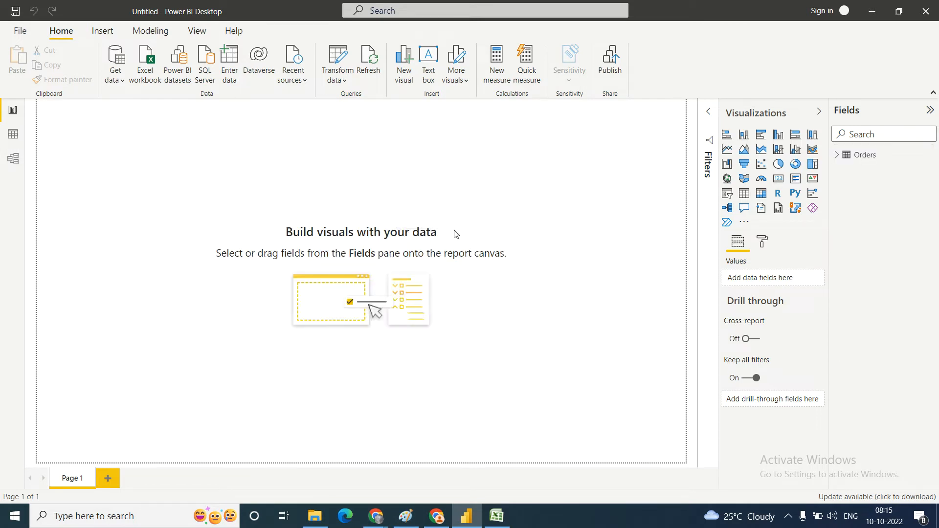
Step: Expand the loaded Orders table and examine its list of fields, leaving it expanded
click(837, 154)
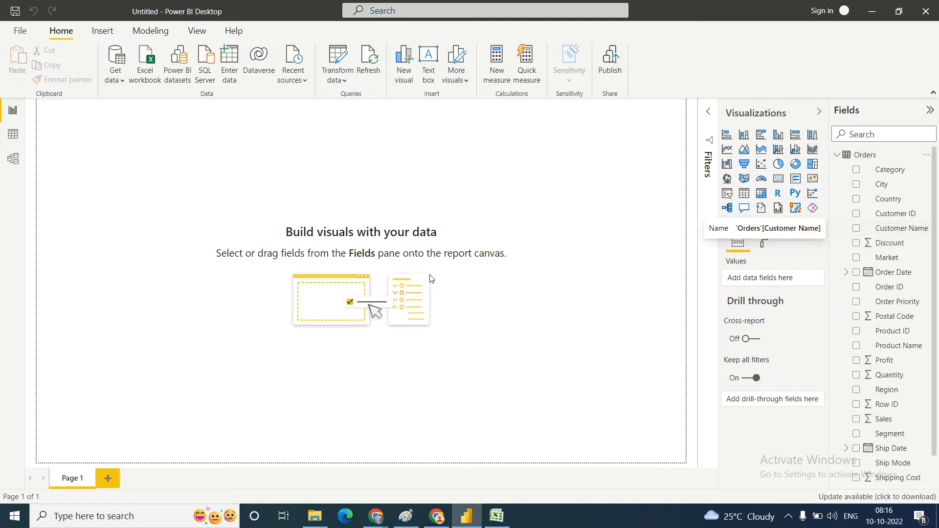
click(836, 154)
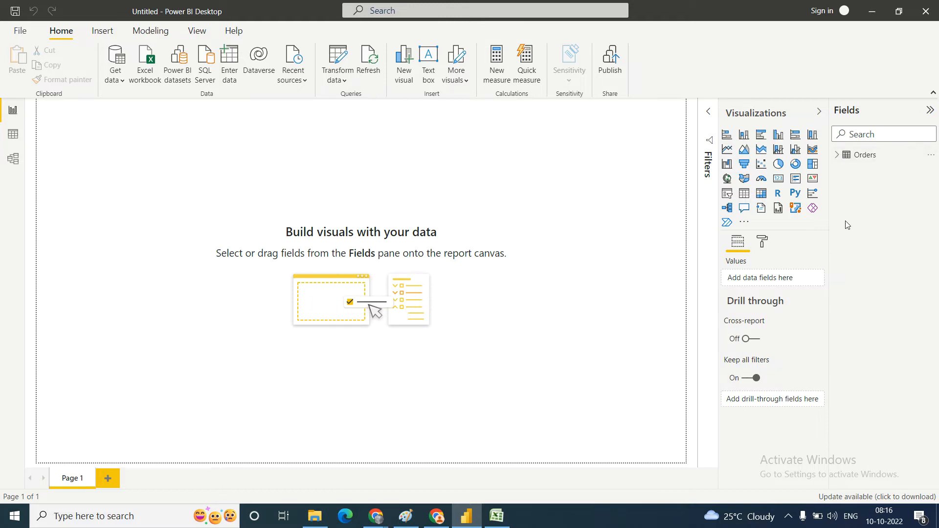
click(836, 155)
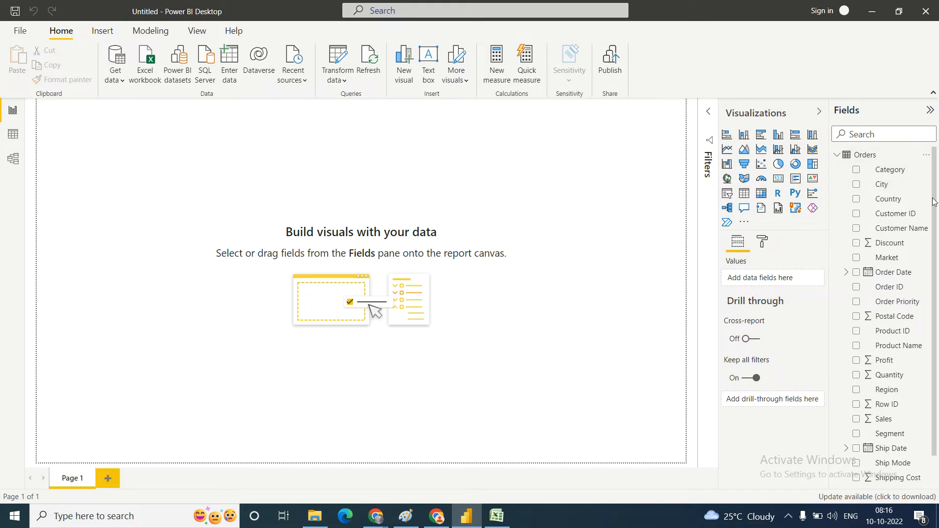
click(838, 157)
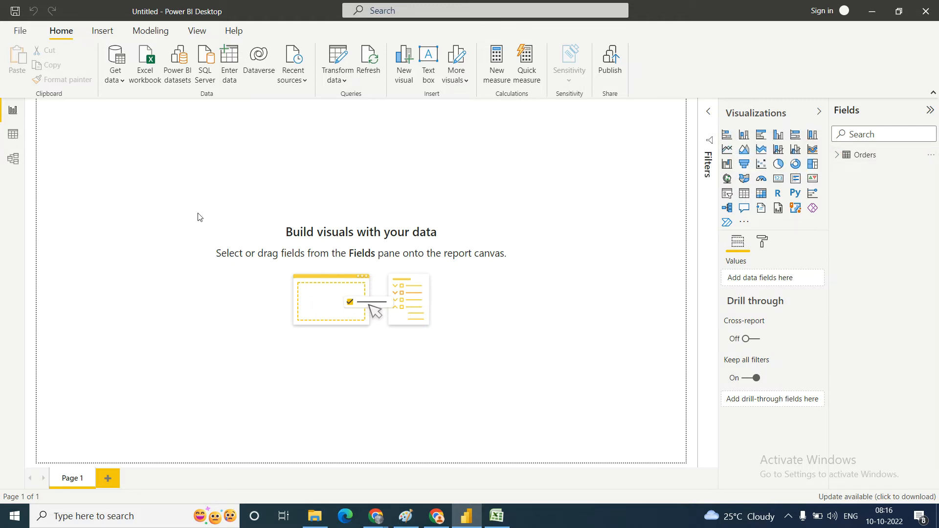
click(837, 155)
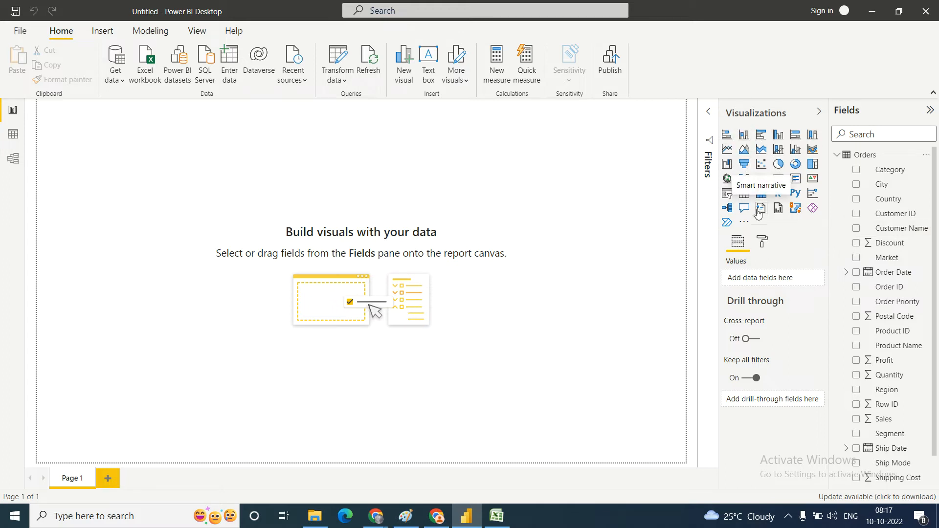
Step: Add a stacked column chart with Market on the axis and the count of Customer ID as its values
click(744, 135)
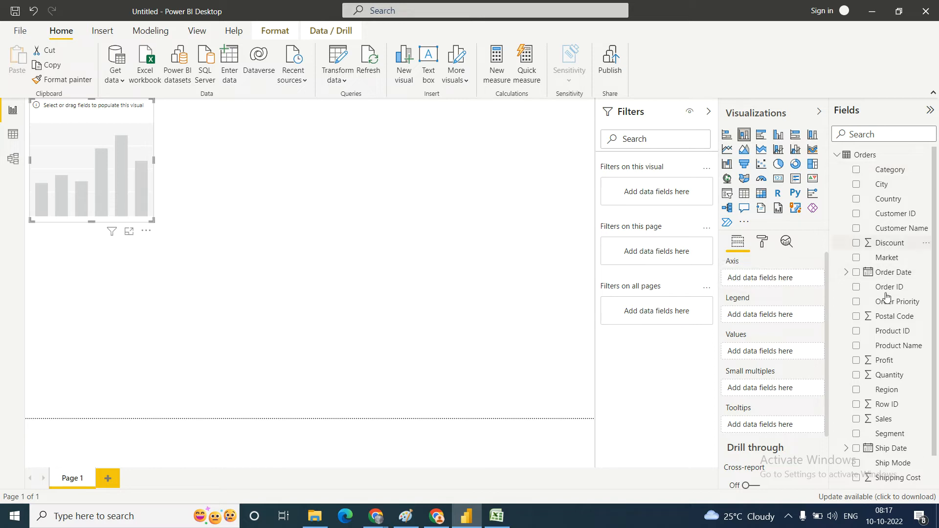
click(857, 260)
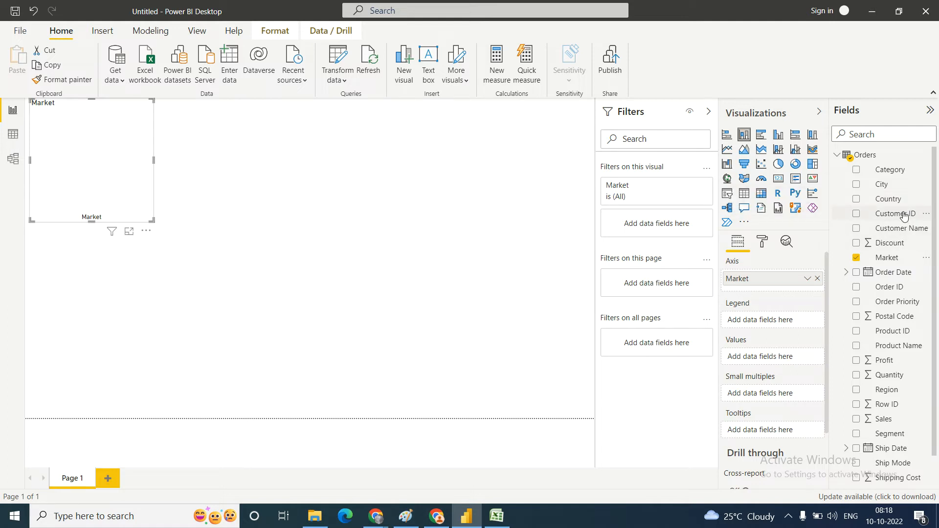
click(856, 215)
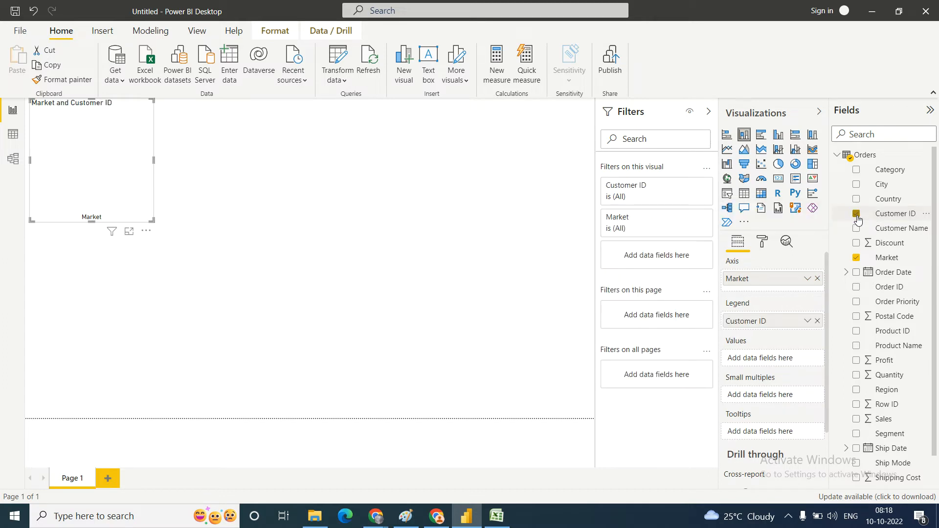
right_click(808, 323)
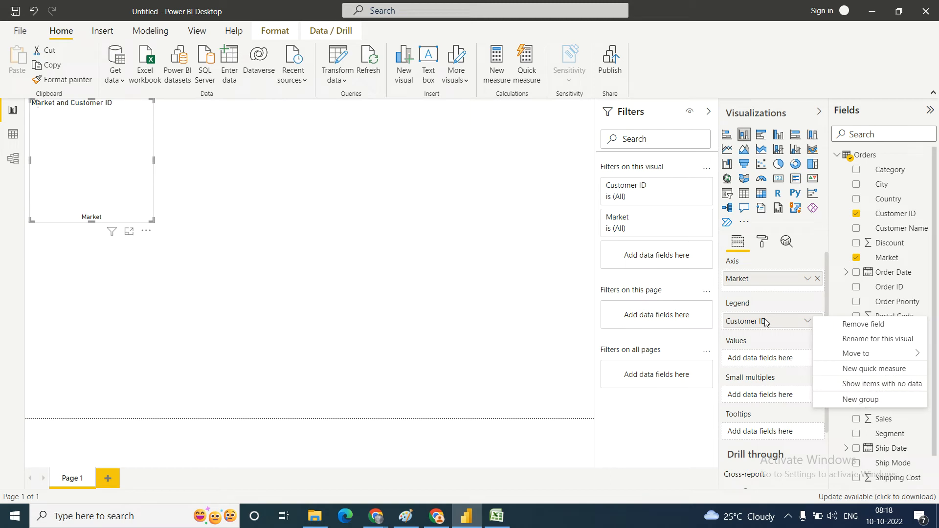
click(761, 318)
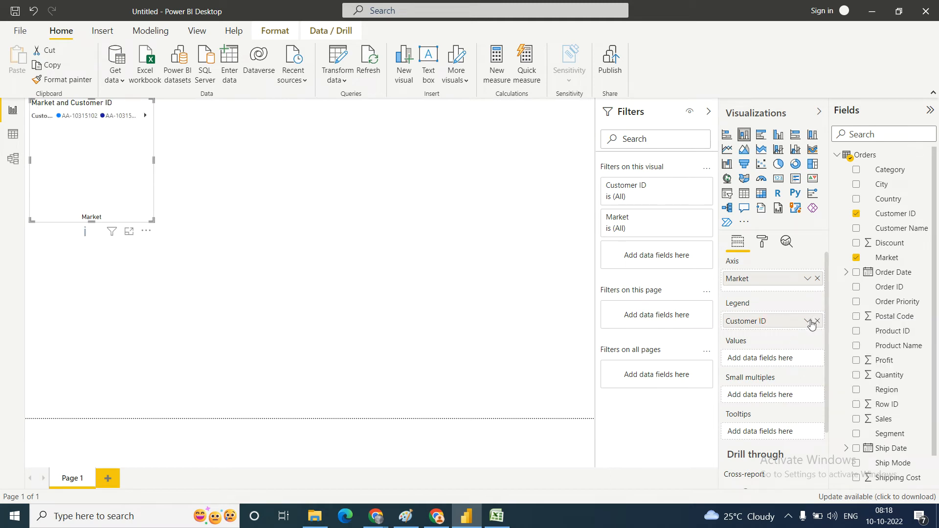
drag(788, 327, 786, 365)
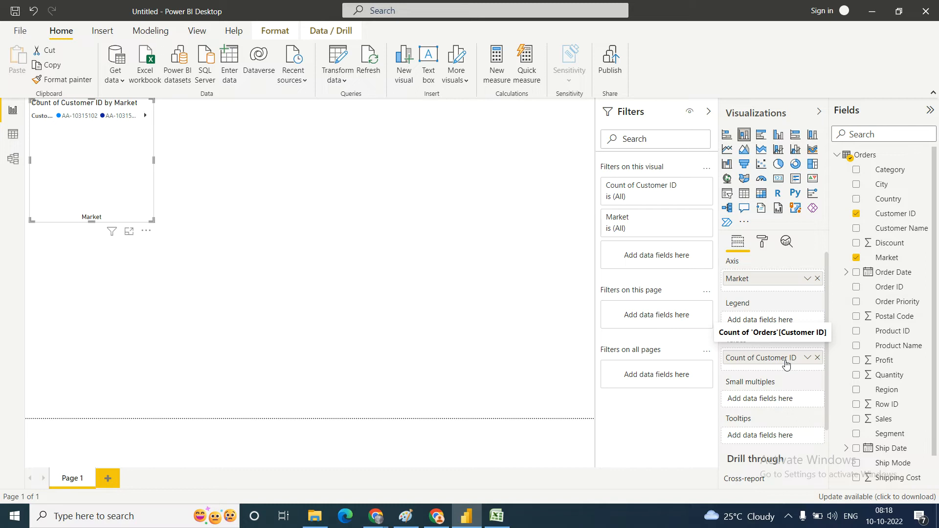
Step: Keep Count as the aggregation of Customer ID and enlarge the column chart in both width and height
click(807, 357)
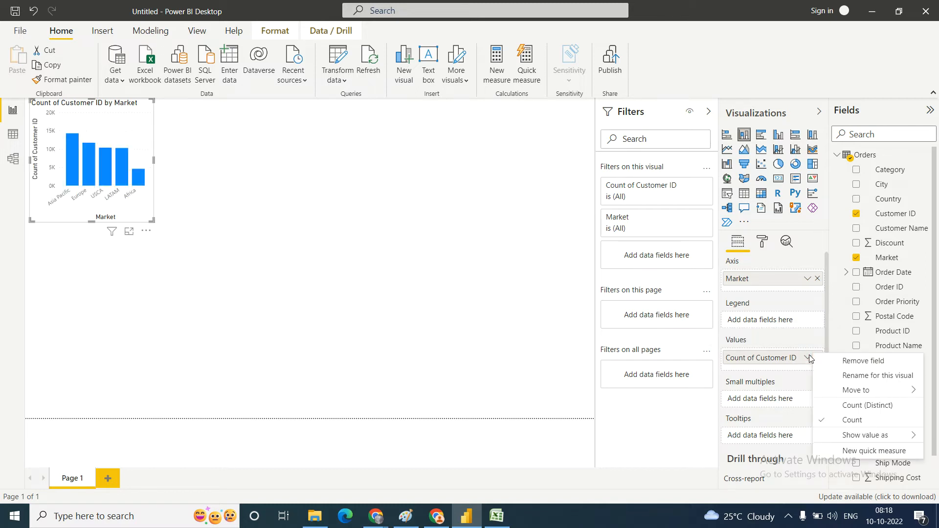
click(862, 423)
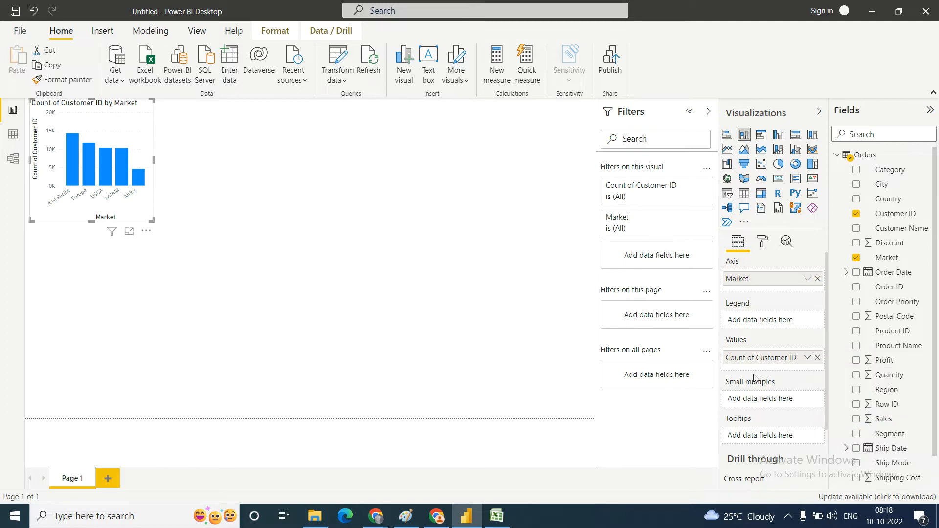
drag(154, 158, 345, 159)
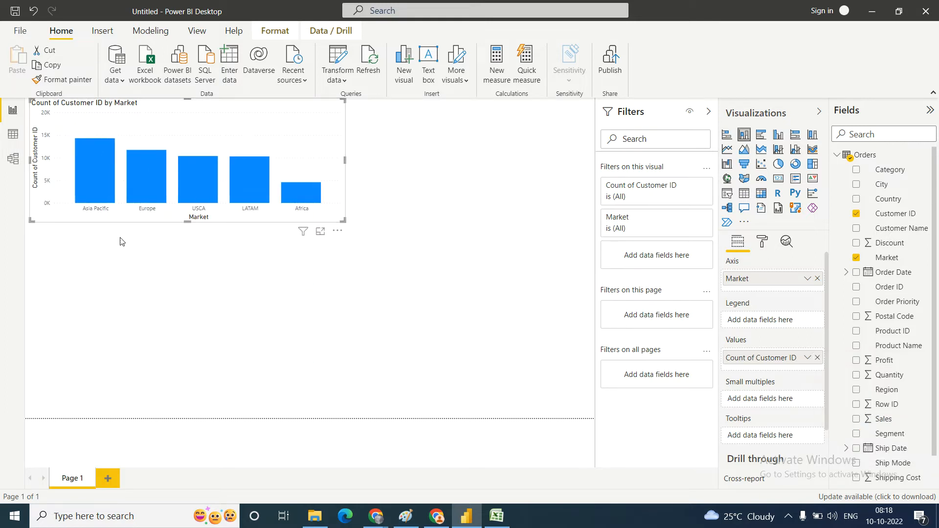
drag(189, 223, 194, 286)
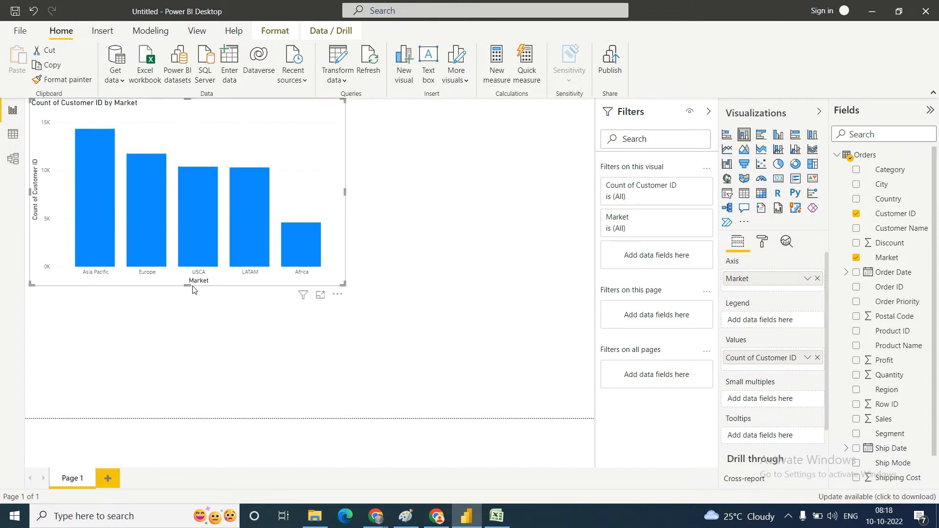
Step: Inspect the customer counts on the market columns and narrow the column chart to about a third of the page width
mouse_move(95, 243)
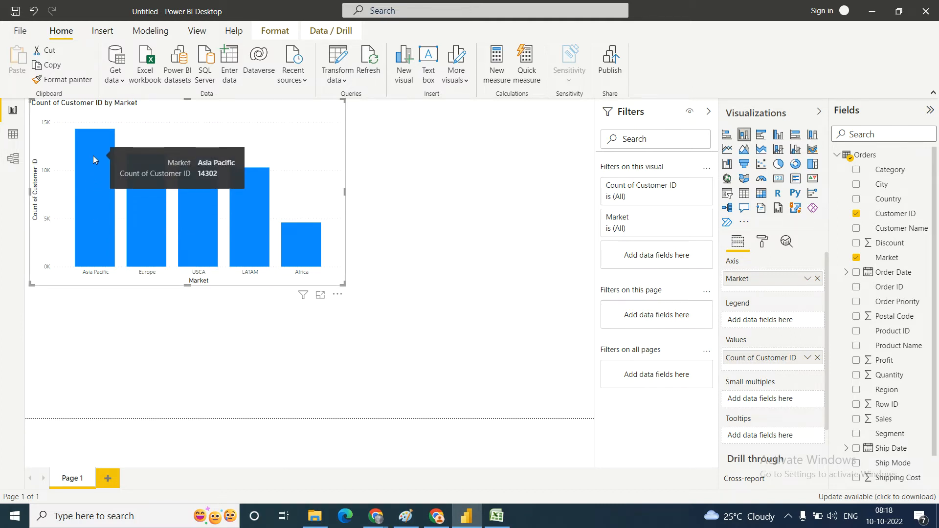
mouse_move(160, 234)
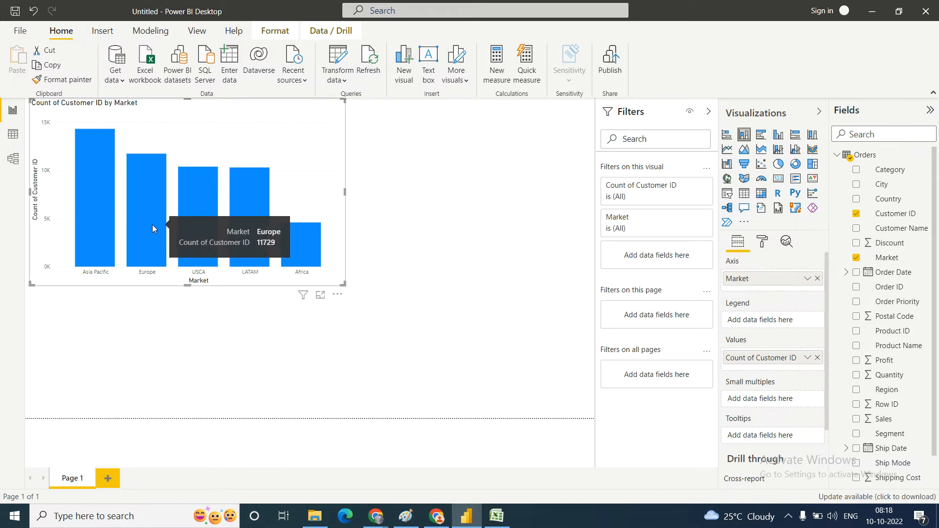
mouse_move(207, 233)
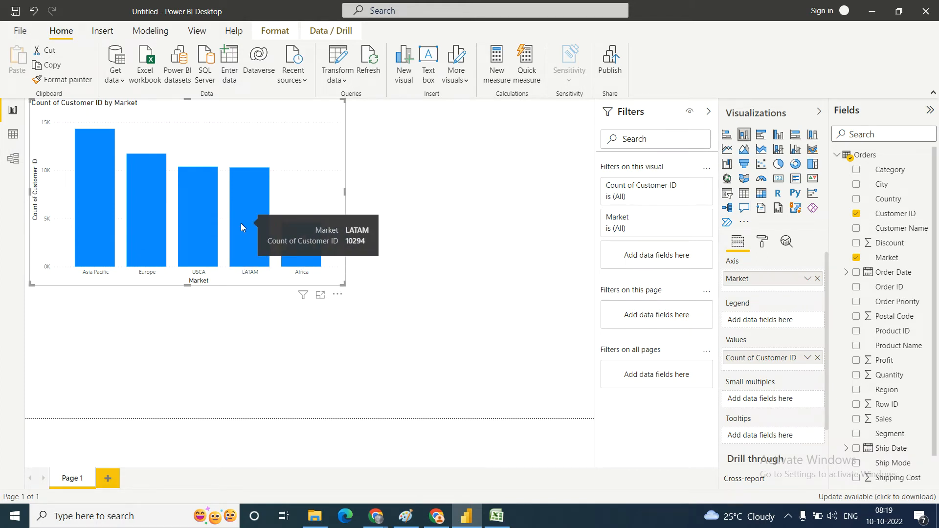
mouse_move(302, 254)
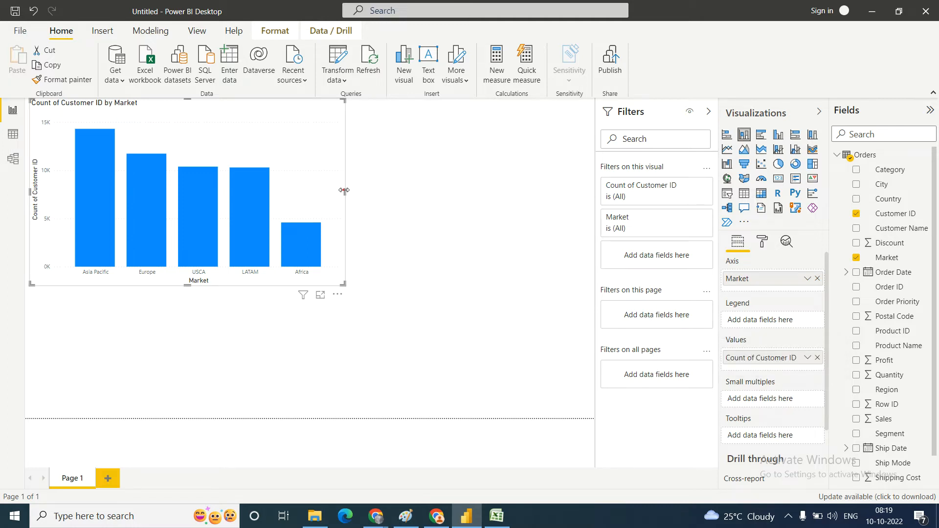
drag(345, 193, 305, 194)
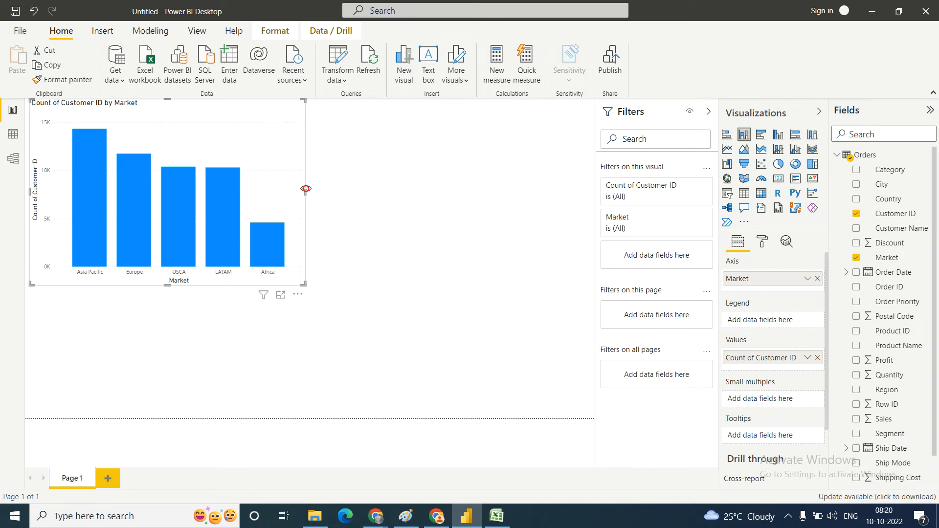
drag(306, 189, 221, 186)
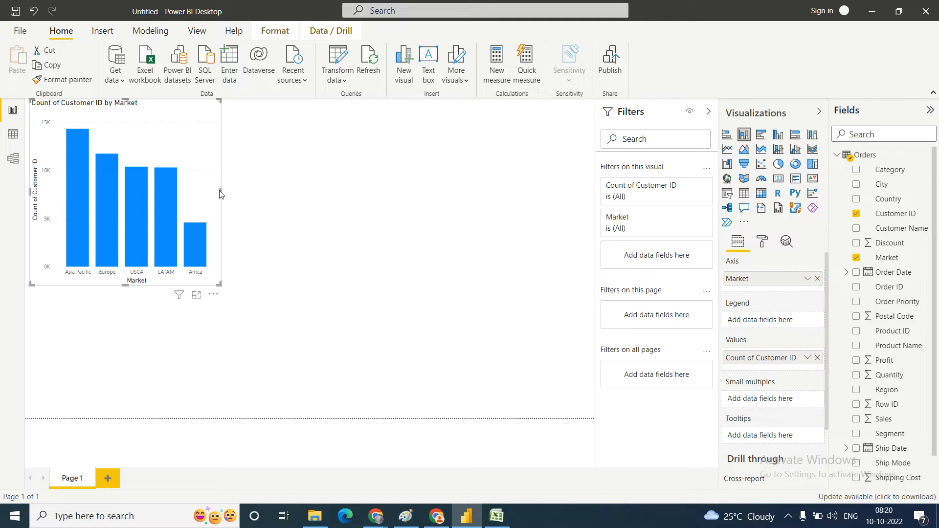
Step: Add a separate pie chart beside the column chart, with Category as the legend and Profit as the values
click(495, 159)
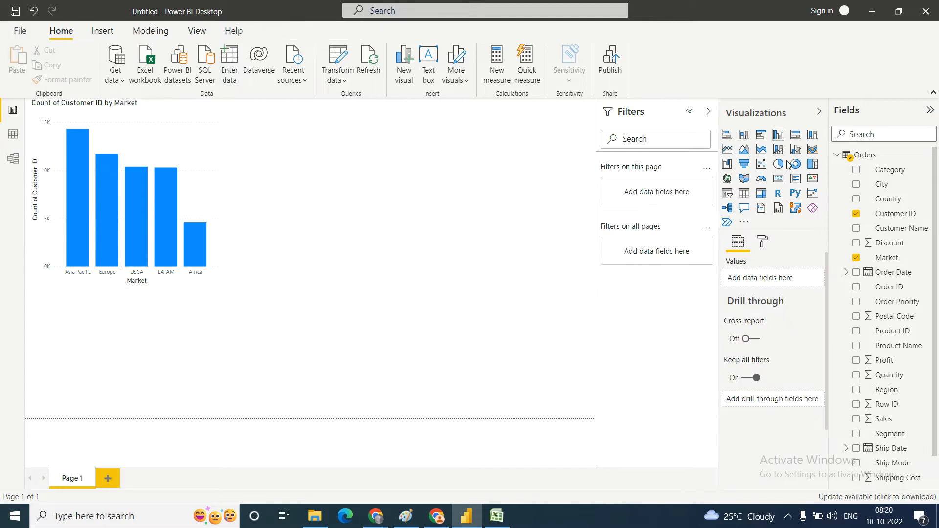
click(779, 165)
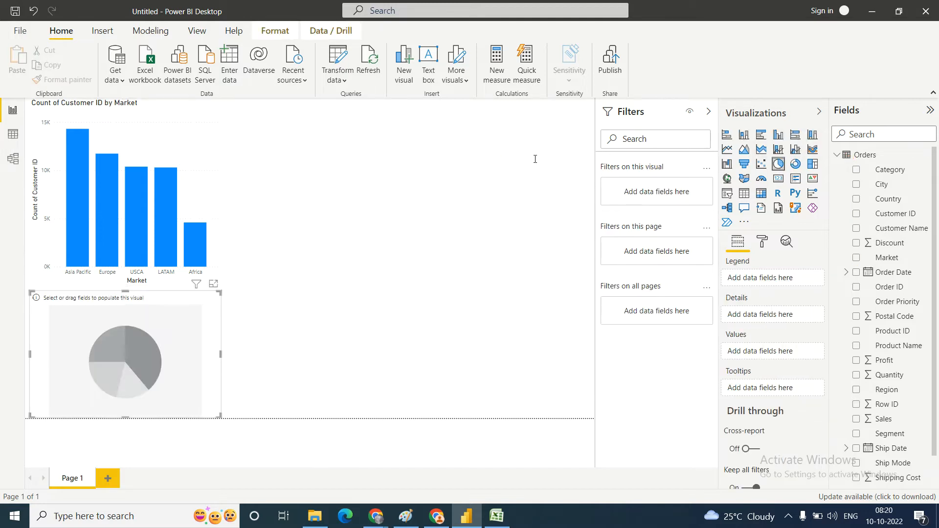
drag(207, 355, 487, 186)
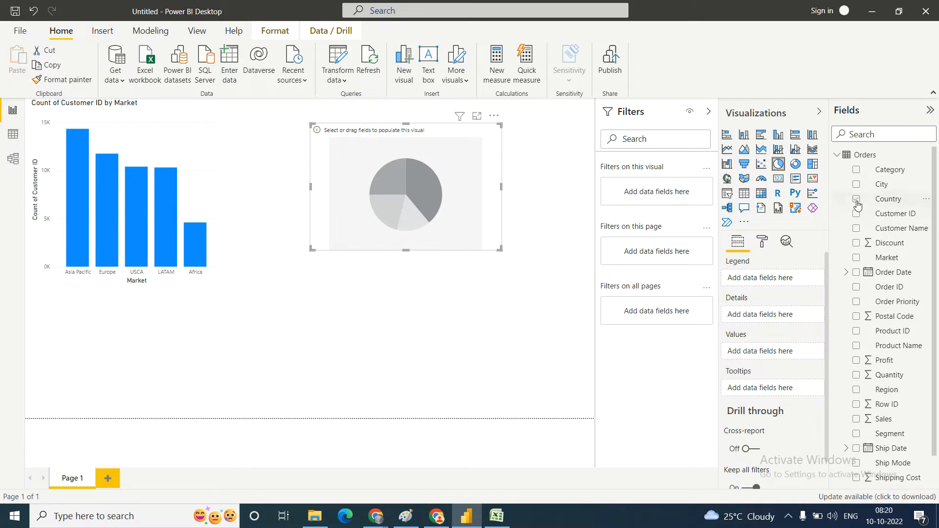
click(856, 169)
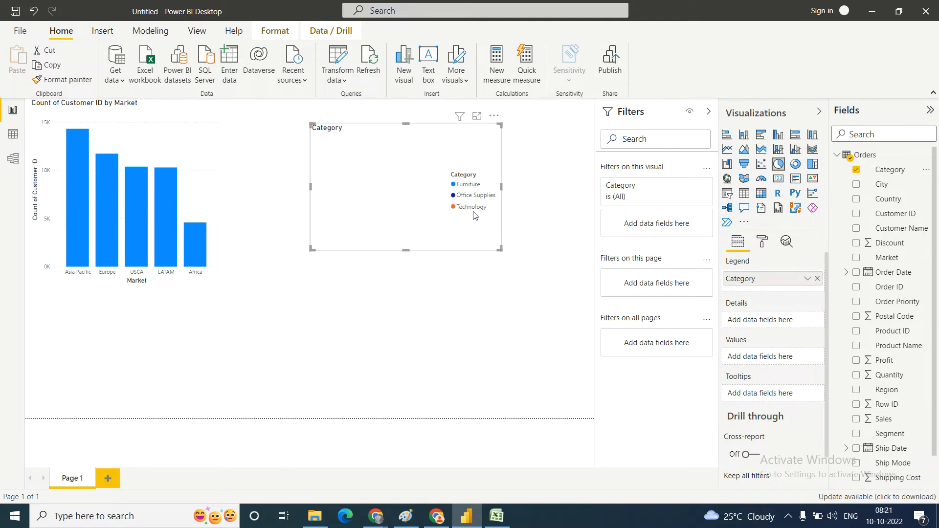
click(857, 364)
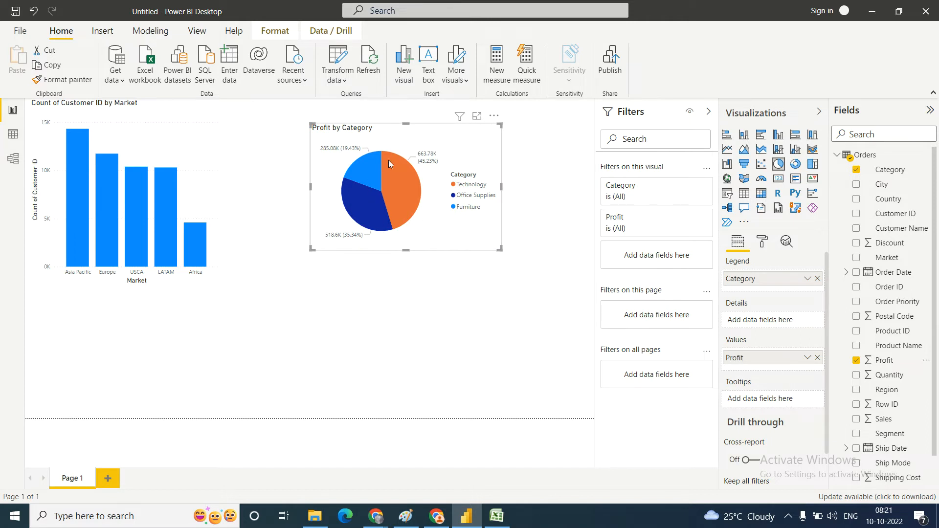
Step: Inspect the profit shares of the pie slices and slightly enlarge the pie chart in width and height
mouse_move(387, 160)
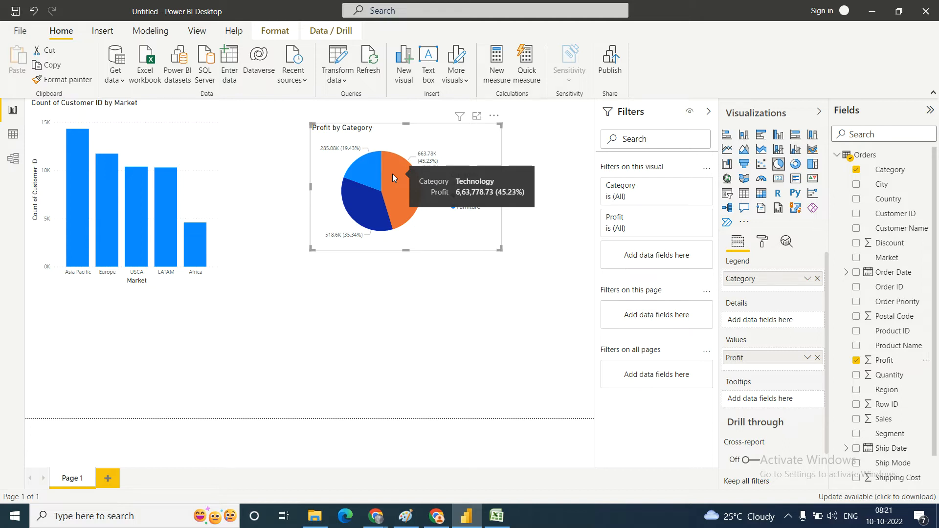
mouse_move(354, 211)
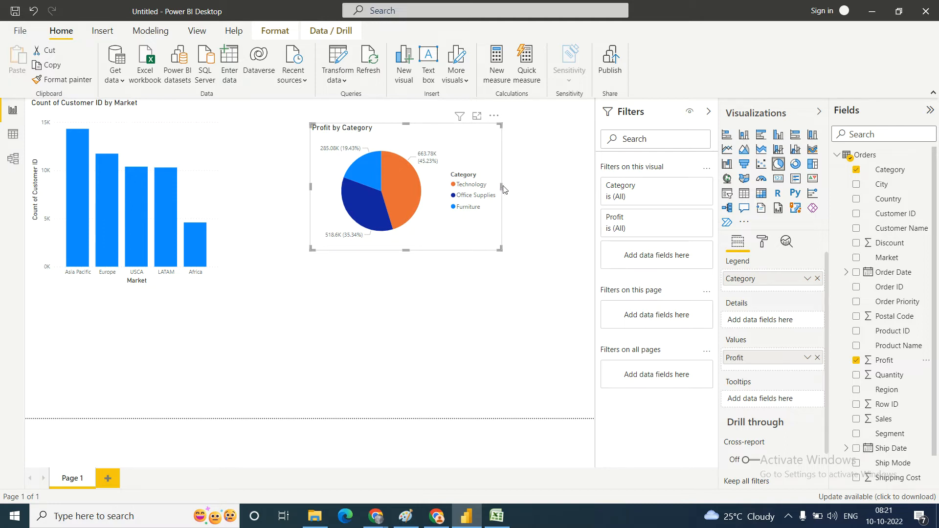
drag(501, 185, 553, 185)
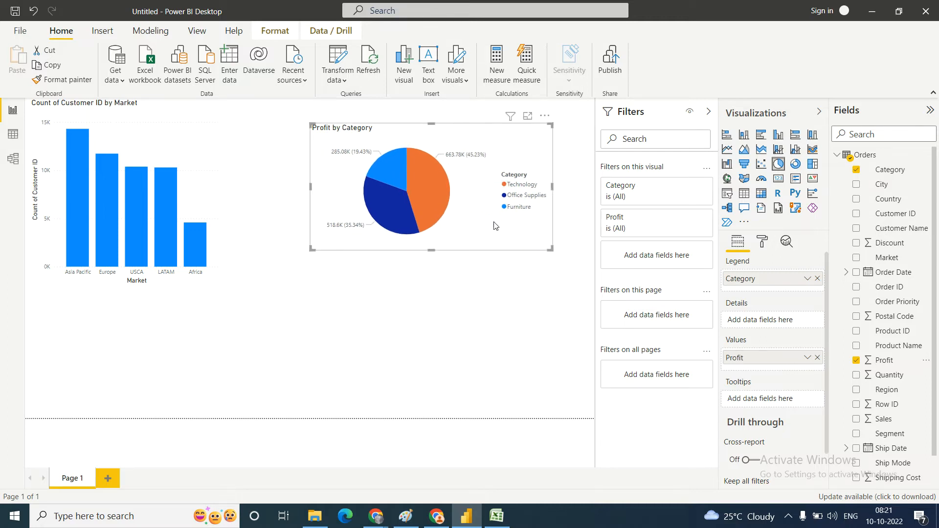
drag(429, 250, 430, 257)
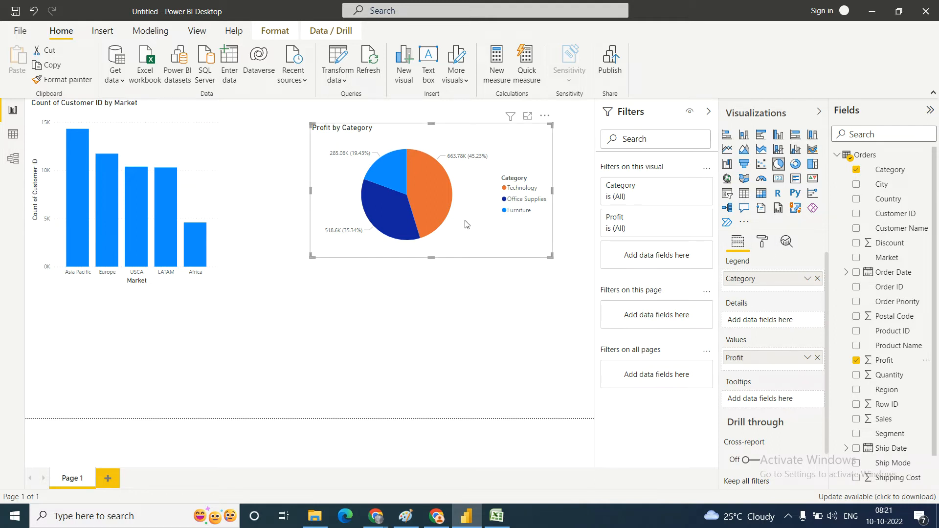
click(488, 226)
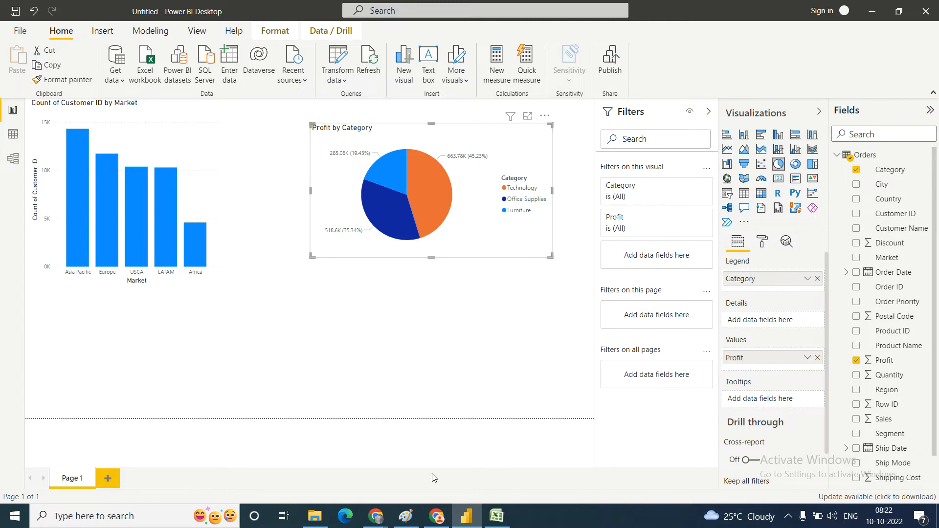
Step: Switch to Paint and delete all the Power BI tool notes from the canvas
click(406, 516)
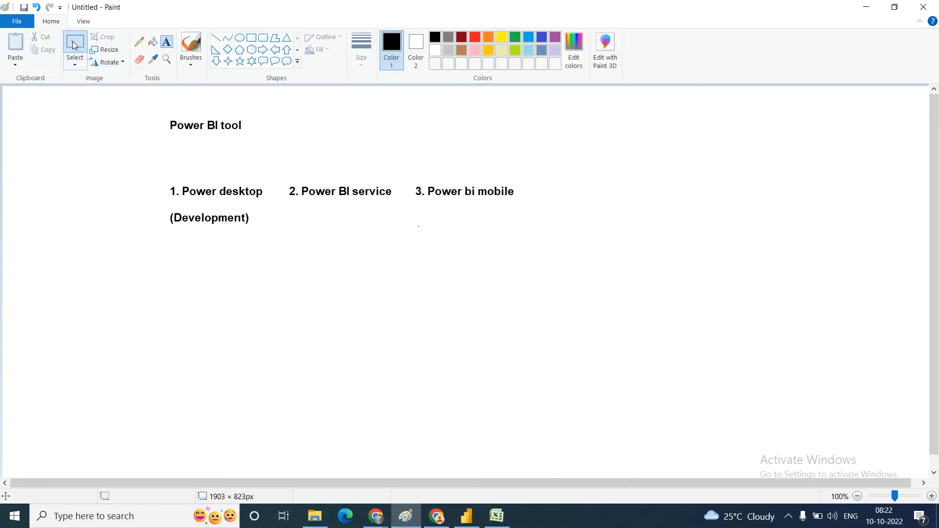
click(73, 42)
drag(144, 98, 598, 236)
key(Delete)
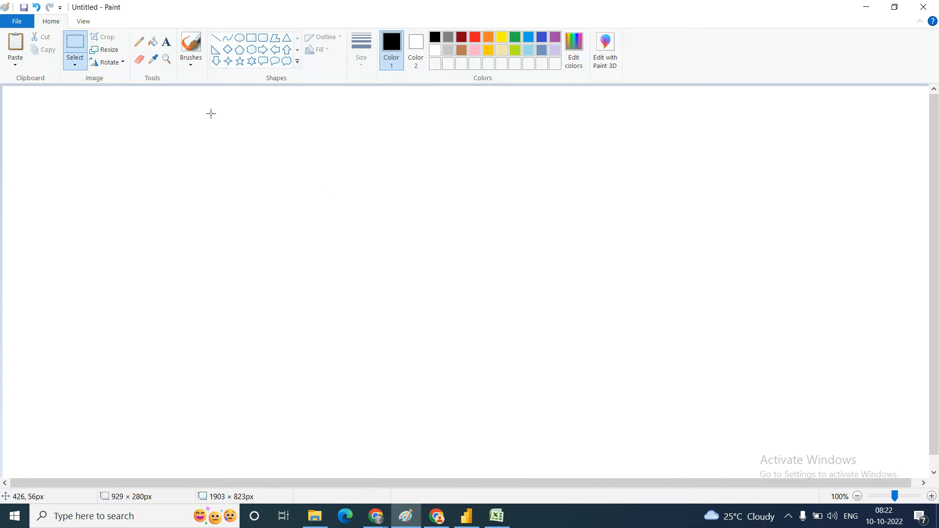
Step: Write the bold headings "Data" and "information" side by side on the upper part of the canvas
click(166, 41)
click(98, 177)
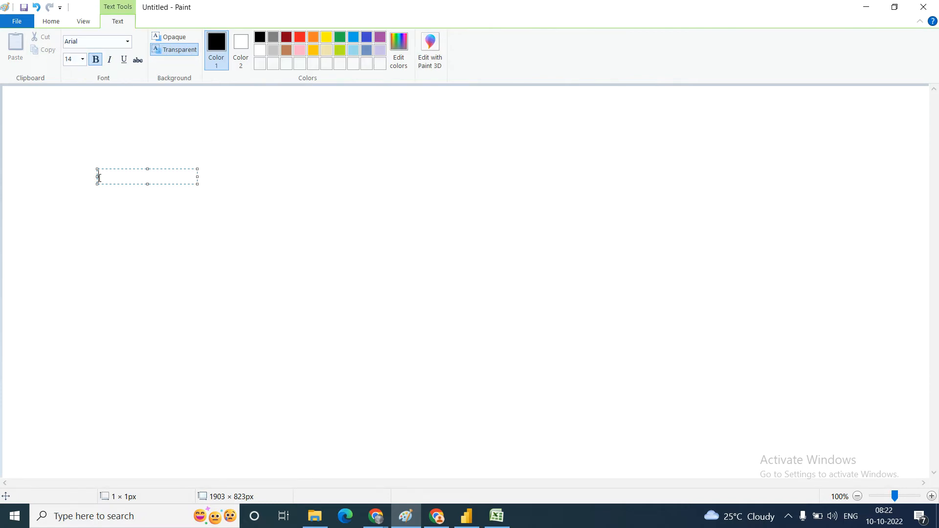
text(Data)
click(246, 185)
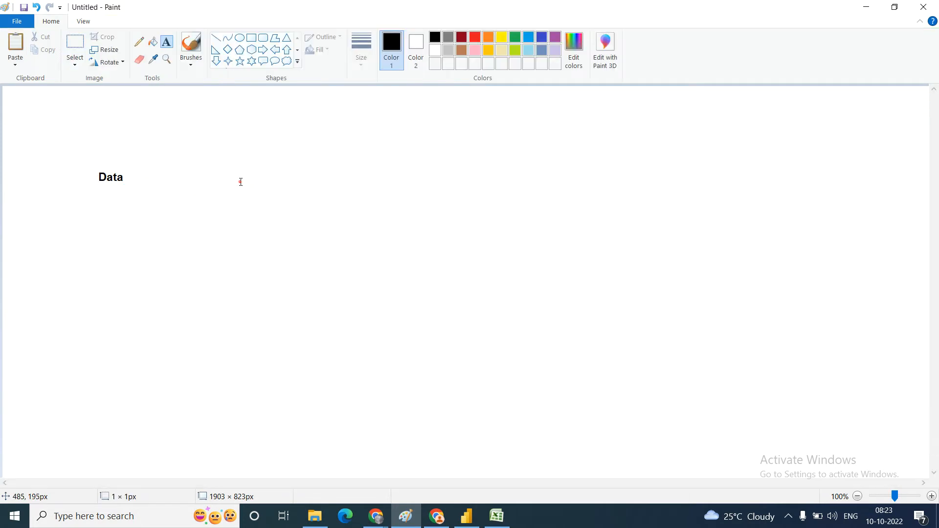
click(239, 175)
text(informa)
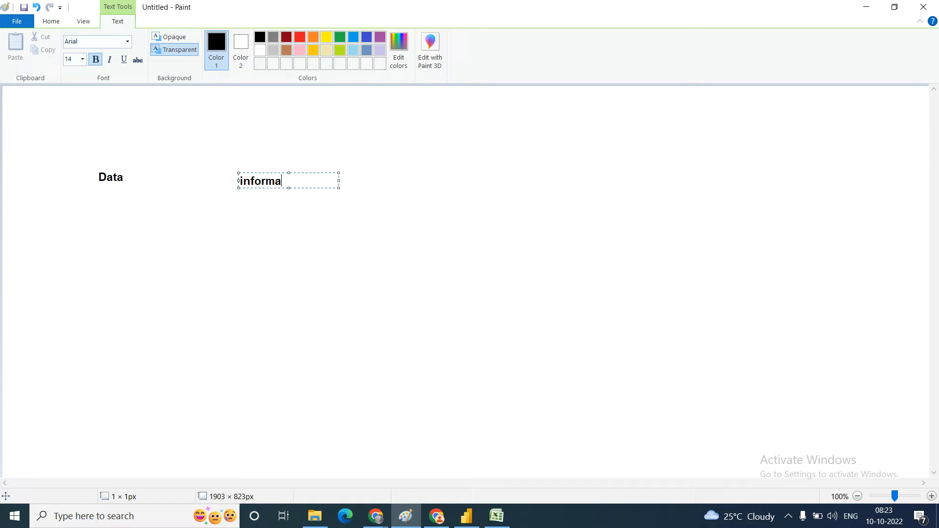
text(tion)
click(66, 261)
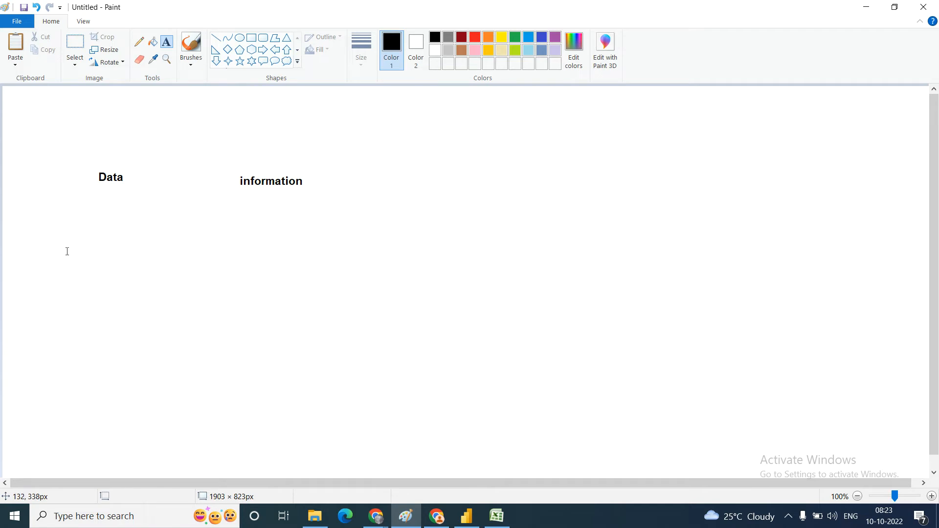
Step: Below the Data heading, write rows numbered 1, 2 and 3 with the second-column values 26, 36 and 18
click(67, 251)
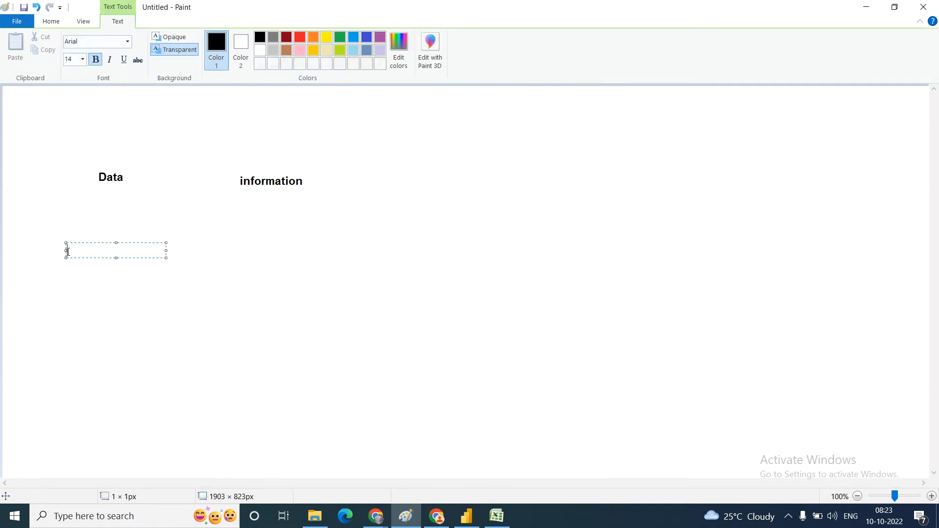
text(1)
key(Return)
text(2)
key(Return)
text(3)
text(26 2)
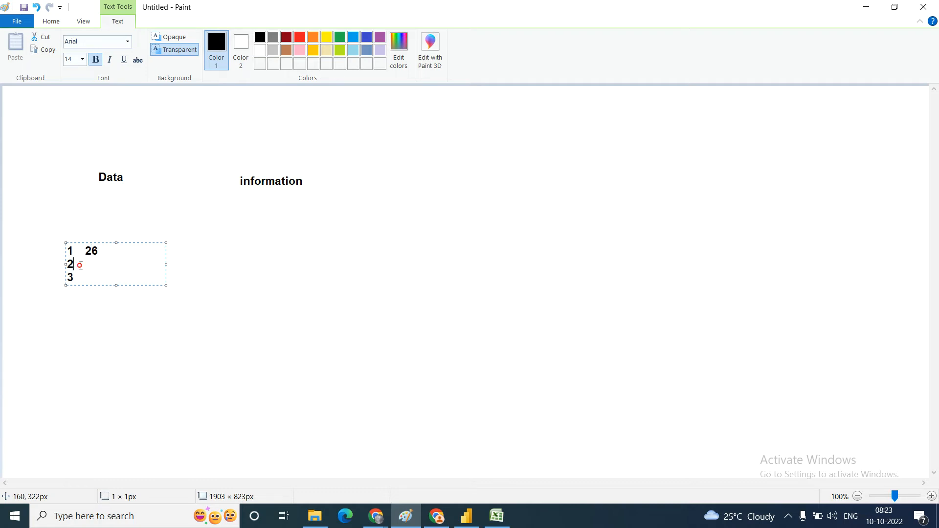
text(    36 3)
text(    1)
text(8)
Step: Append the third-column values 440016, 403377 and 441199 to the three rows and finish the text
click(107, 250)
text(440016)
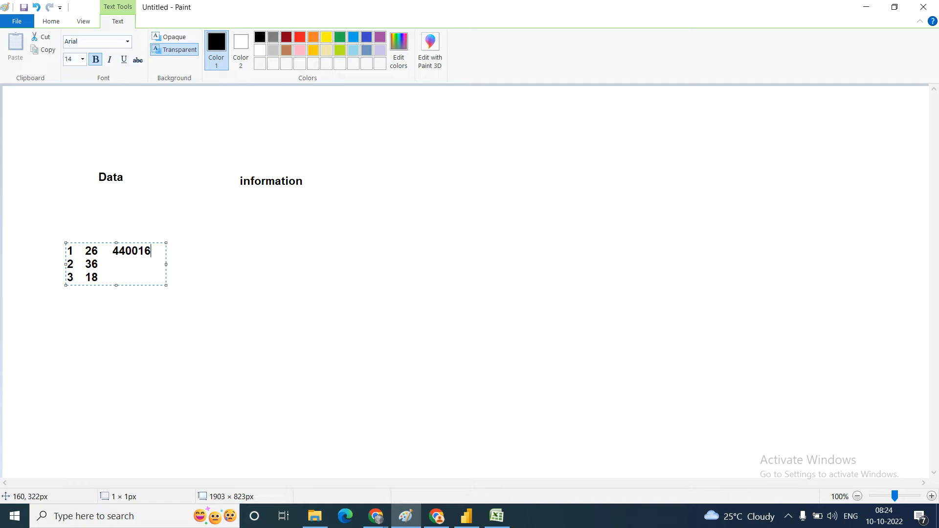
click(109, 261)
text(403)
text(7)
click(116, 275)
text(441199)
click(115, 360)
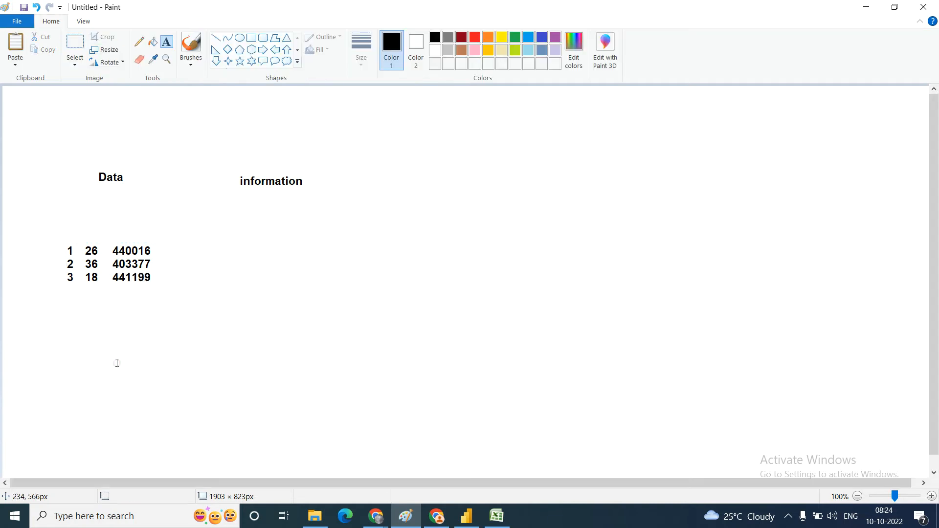
Step: Draw a rectangle of about 202 × 103 px around the three rows of numbers
click(251, 38)
mouse_move(63, 238)
mouse_down()
mouse_move(163, 274)
mouse_move(162, 288)
mouse_up()
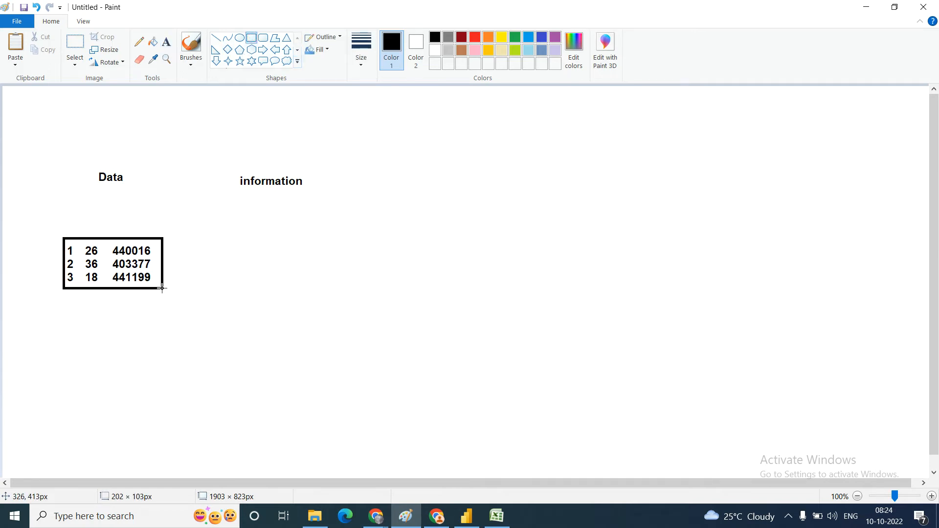
click(204, 318)
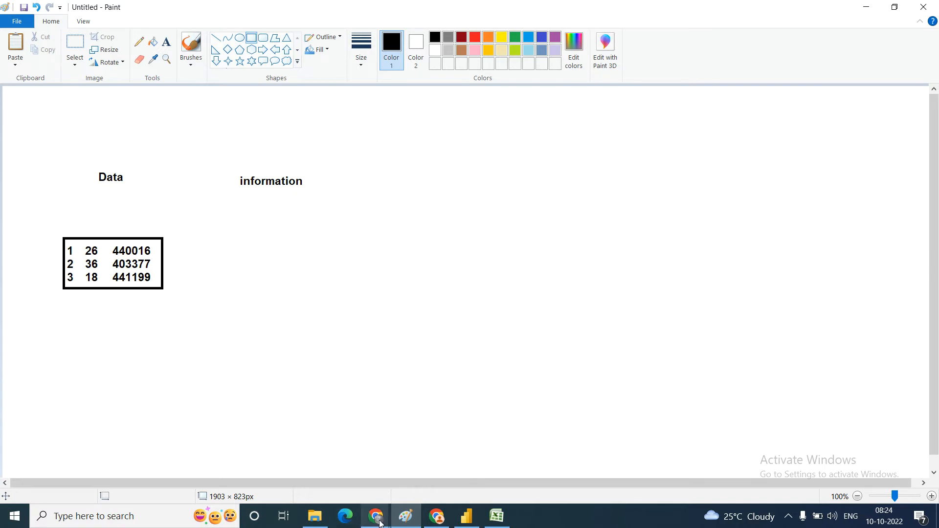
Step: Switch to the Google Meet call in Chrome, admit the waiting participant and return to the Paint canvas
mouse_move(379, 523)
click(333, 467)
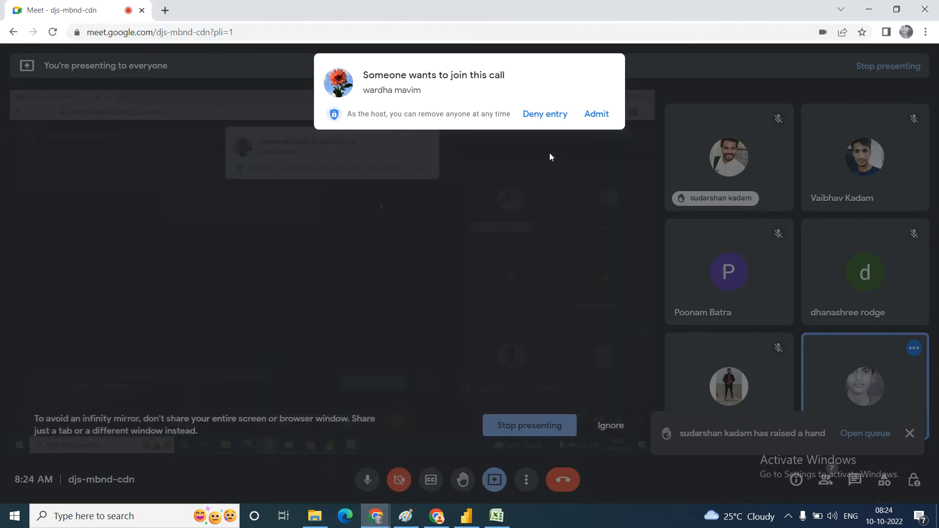
click(595, 114)
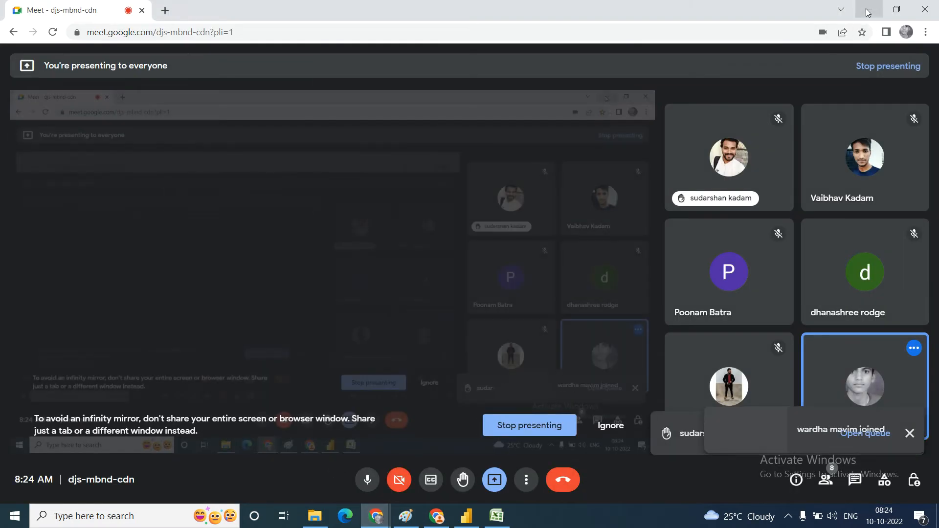
click(868, 10)
click(186, 287)
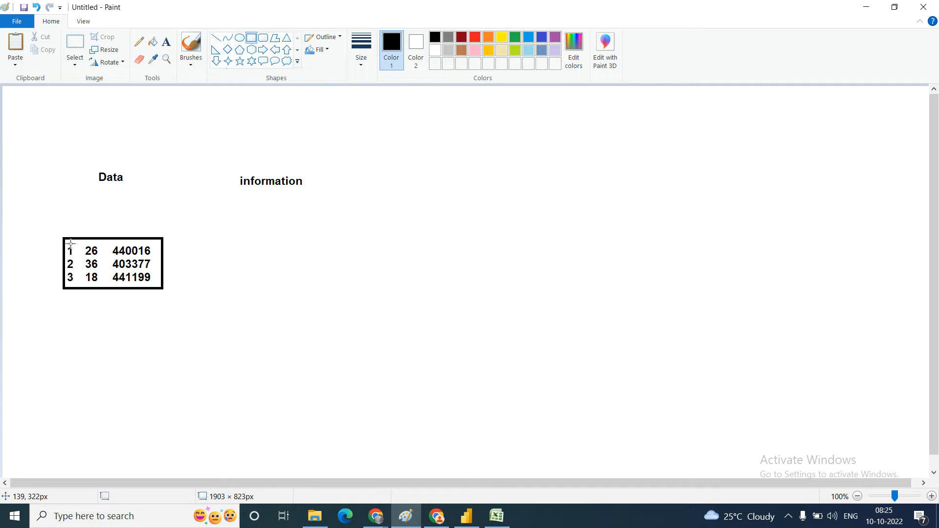
Step: Draw a rectangle around the table's first number column and another of about 52 × 104 px around its second column
mouse_move(62, 240)
mouse_down()
mouse_move(91, 245)
mouse_move(82, 289)
mouse_up()
click(94, 303)
drag(84, 239, 106, 289)
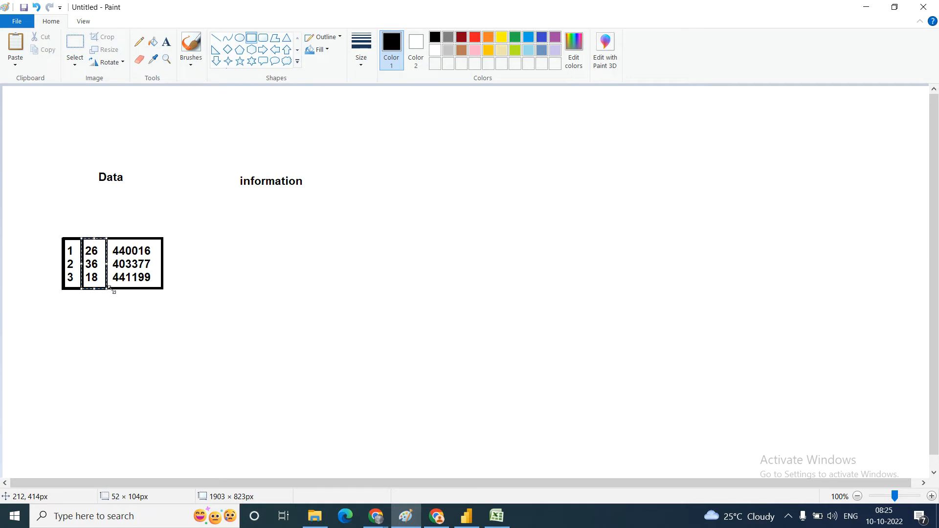
click(216, 351)
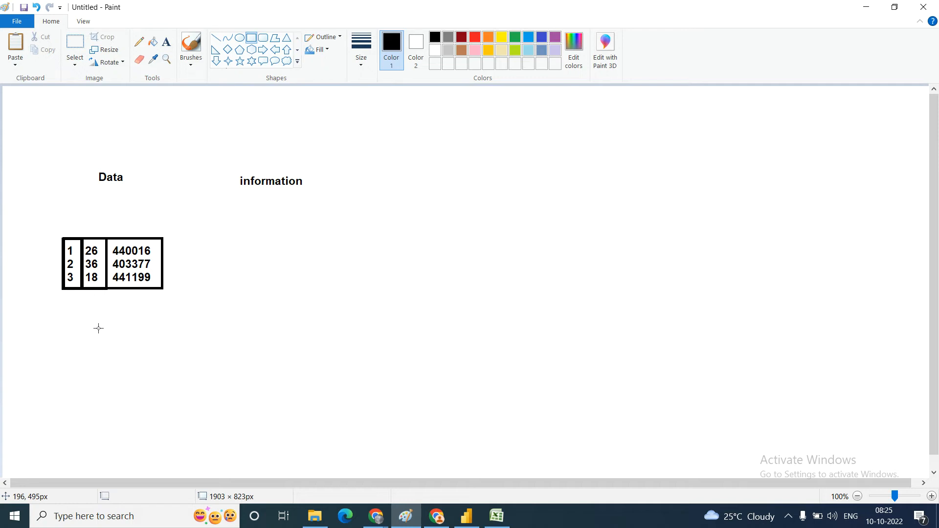
Step: Draw a line about 108 px long extending right from the number table and label its end "Data"
click(216, 38)
drag(162, 242, 214, 242)
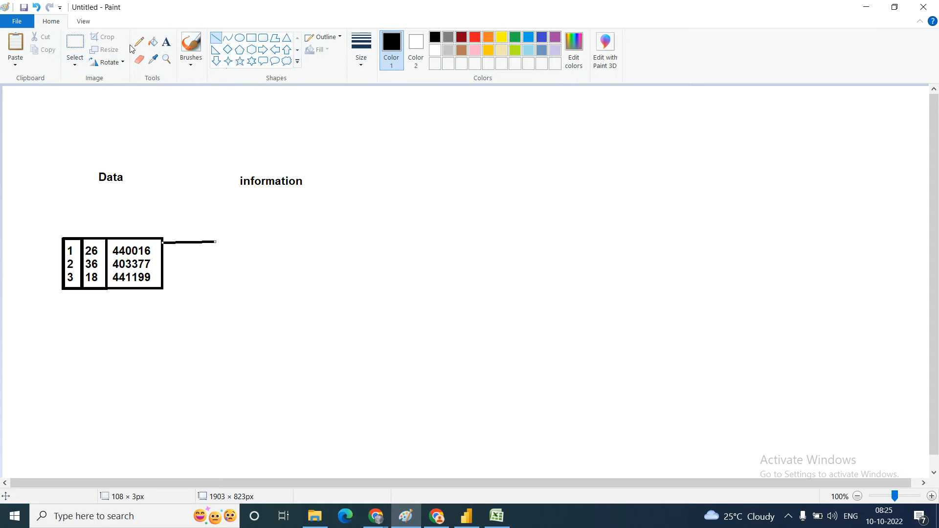
click(166, 42)
click(225, 237)
text(Data)
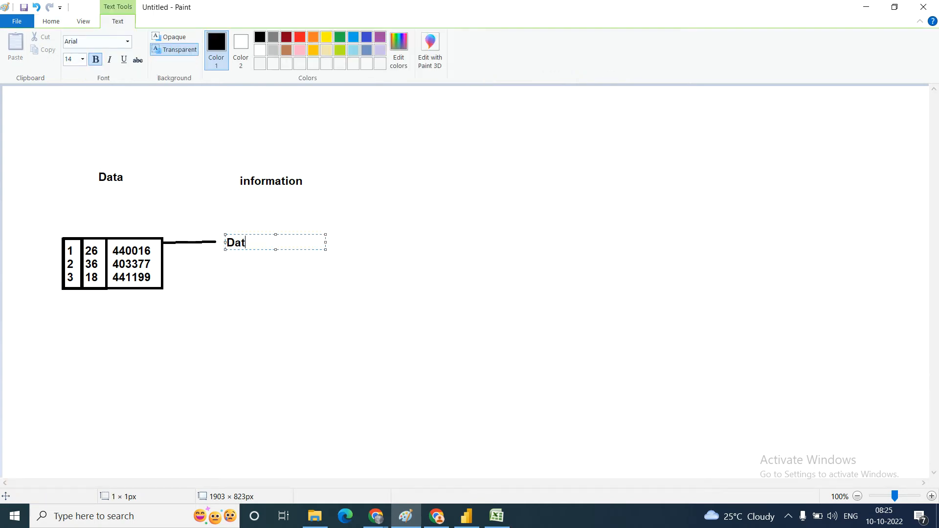
click(202, 329)
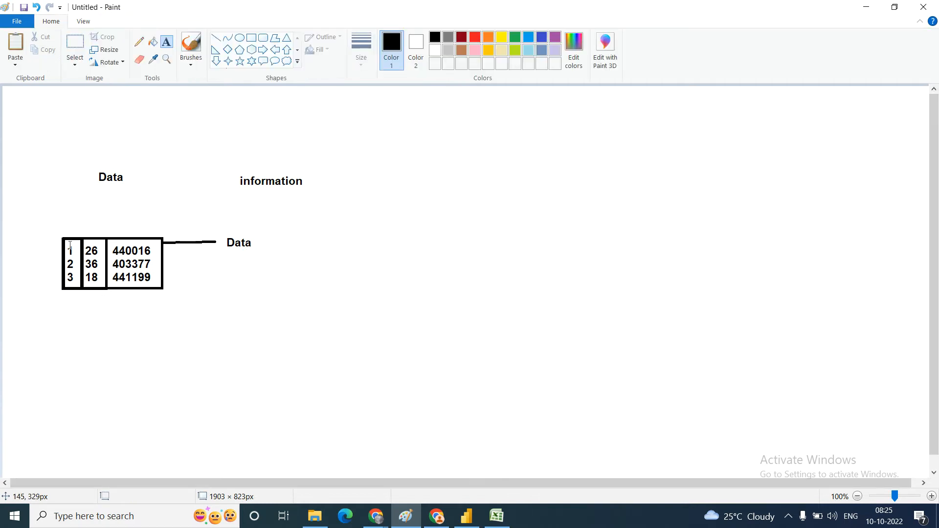
Step: Write the column headings "ID", "age" and "pincode" on one line directly above the number table
click(167, 43)
click(60, 230)
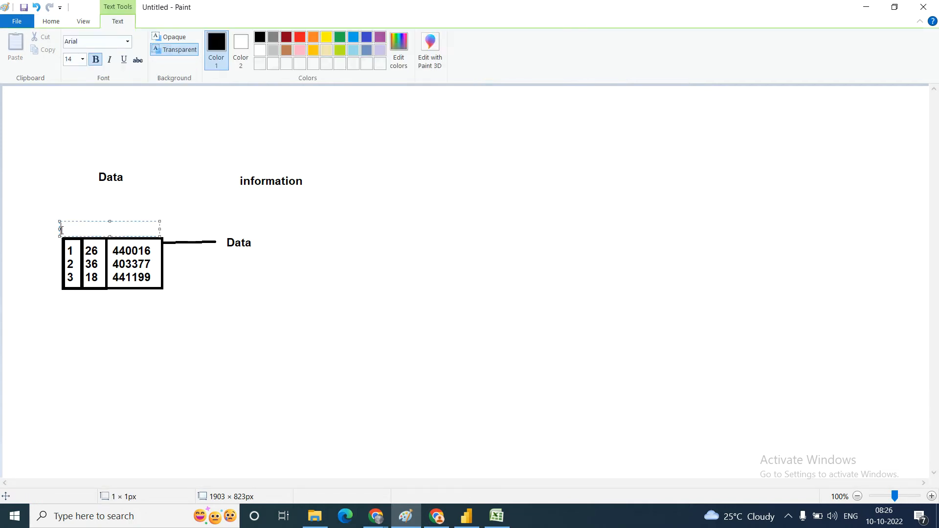
text(ID    age    pincode)
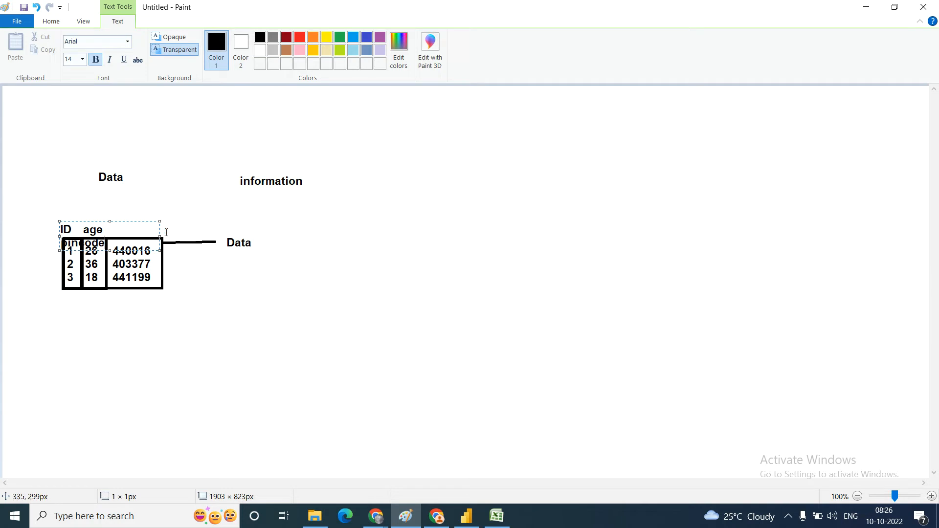
drag(159, 236, 185, 236)
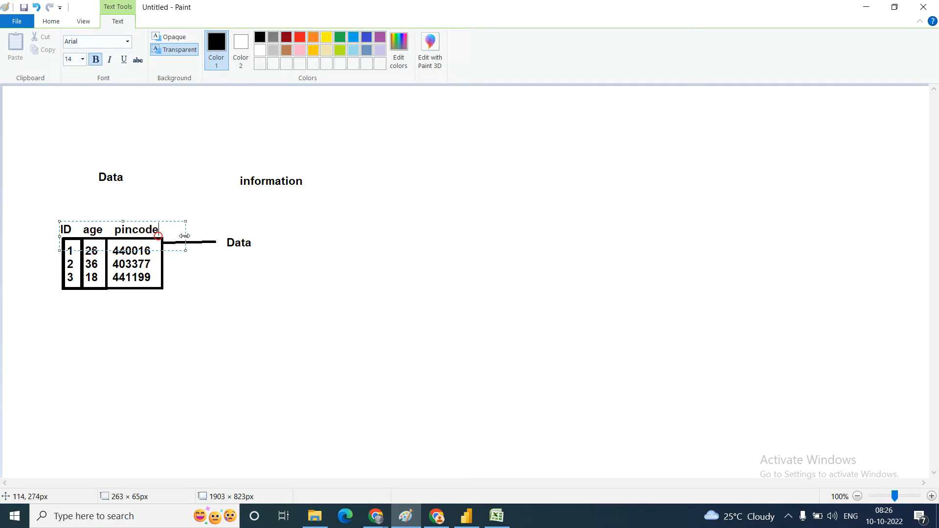
click(201, 370)
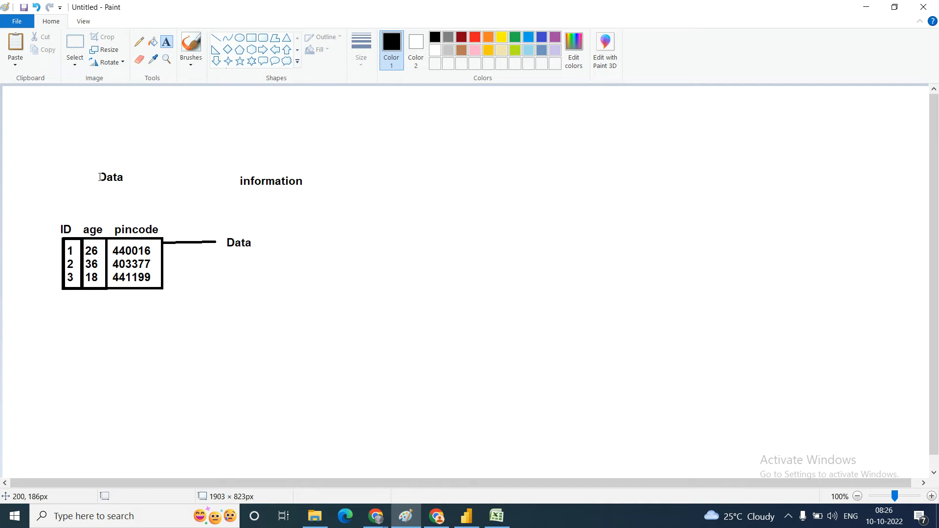
Step: Draw a rectangle of about 216 × 39 px around the column headings and divide it into three cells with vertical lines
click(239, 38)
click(250, 39)
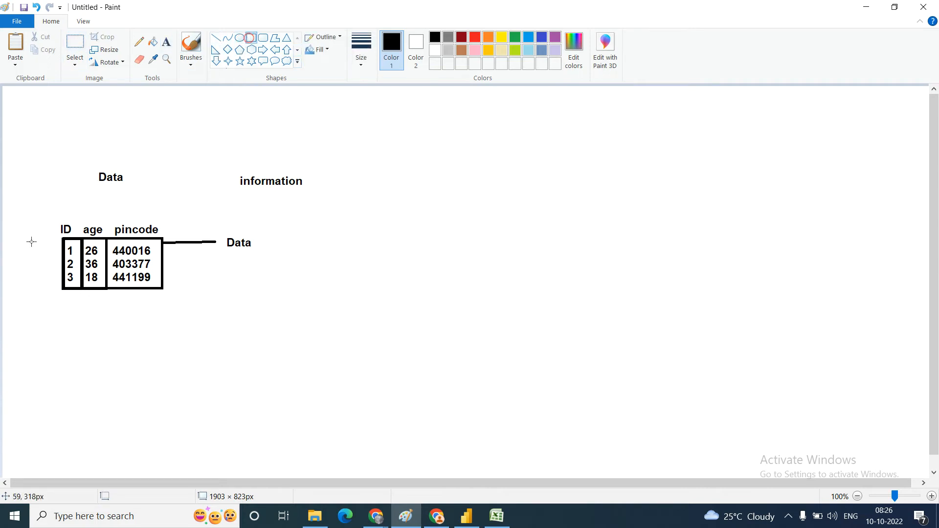
drag(58, 220, 164, 239)
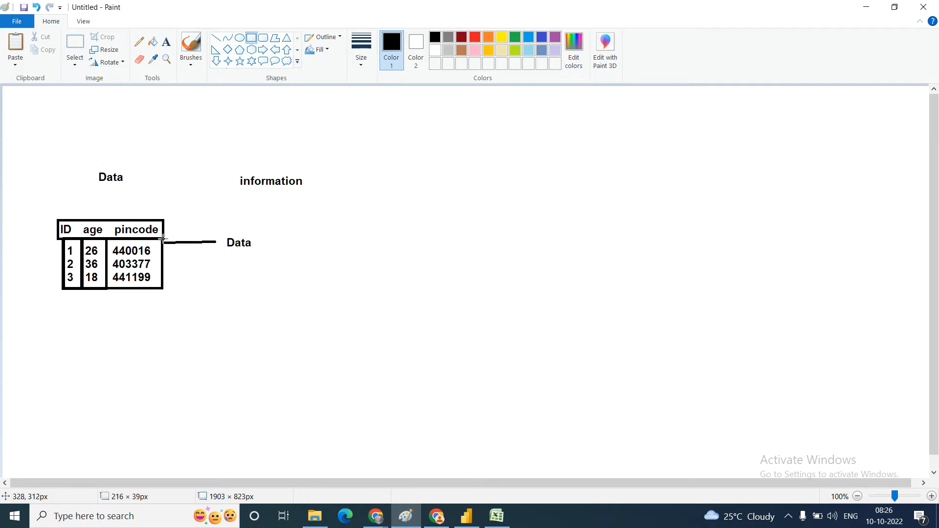
click(128, 340)
click(218, 39)
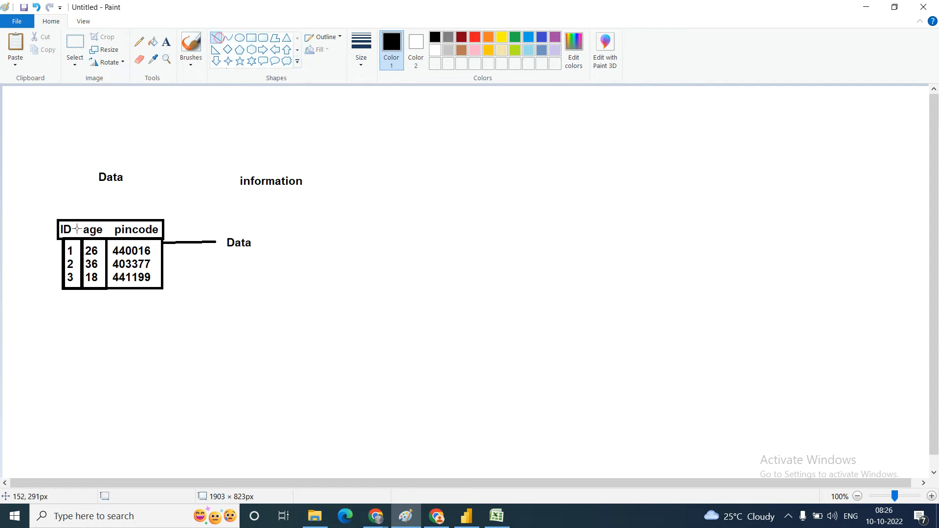
mouse_move(79, 221)
mouse_down()
mouse_move(81, 239)
mouse_move(107, 228)
mouse_move(106, 237)
mouse_up()
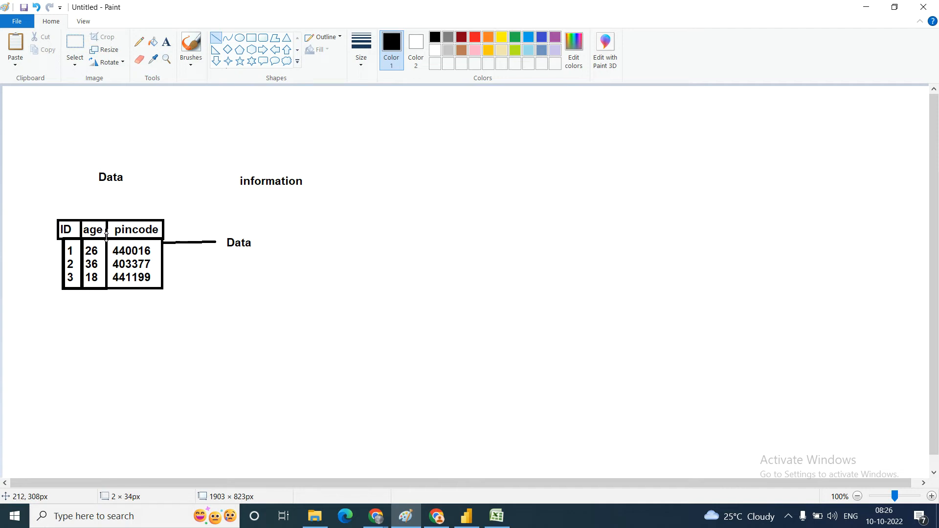
click(178, 320)
Step: Draw a diagonal line of about 63 × 44 px up-left from the heading row's corner and label it "Metadata"
drag(57, 218, 27, 198)
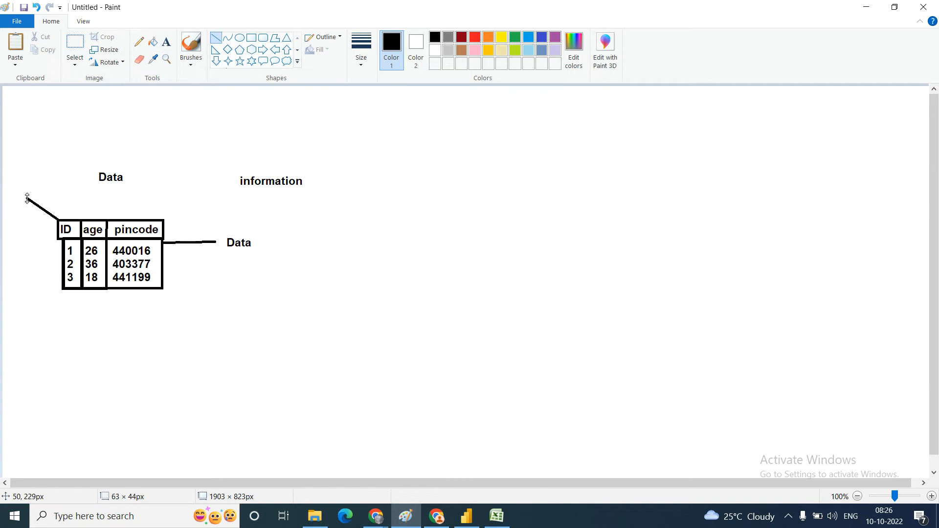
click(166, 43)
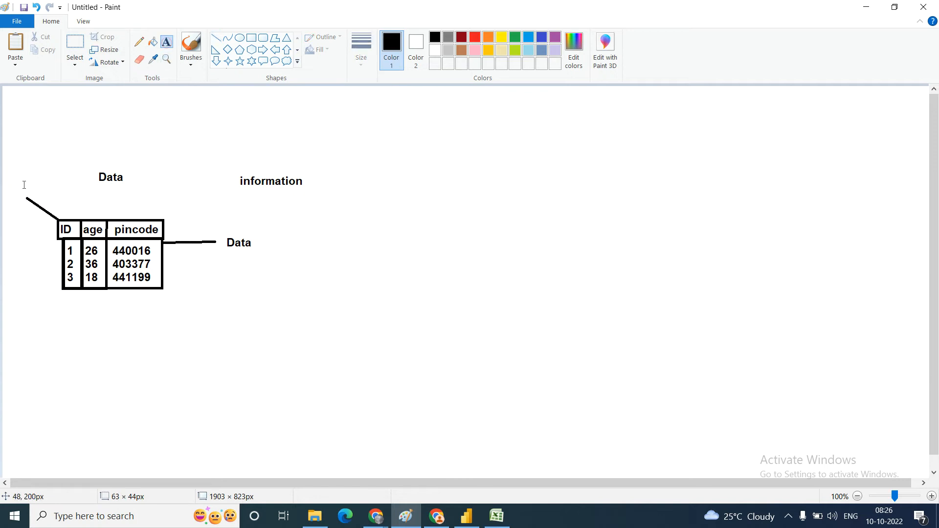
click(11, 191)
text(Metadata)
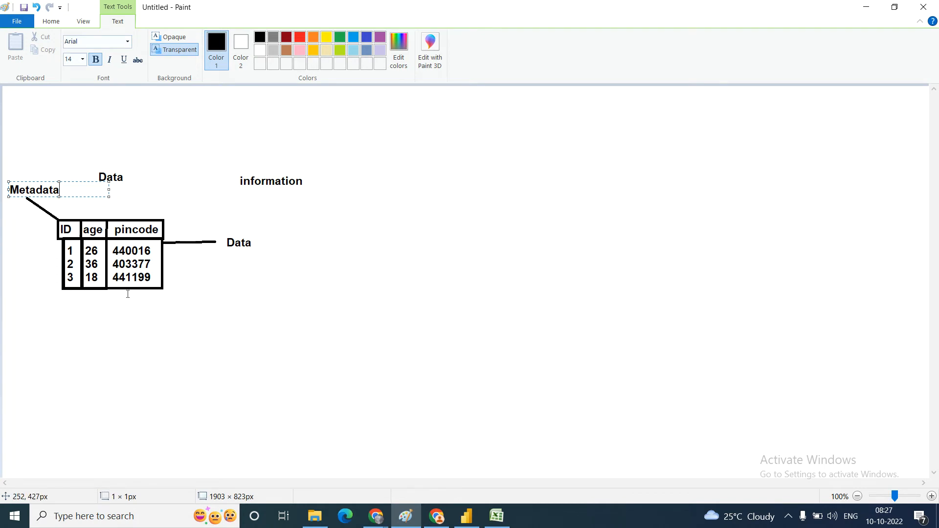
click(189, 315)
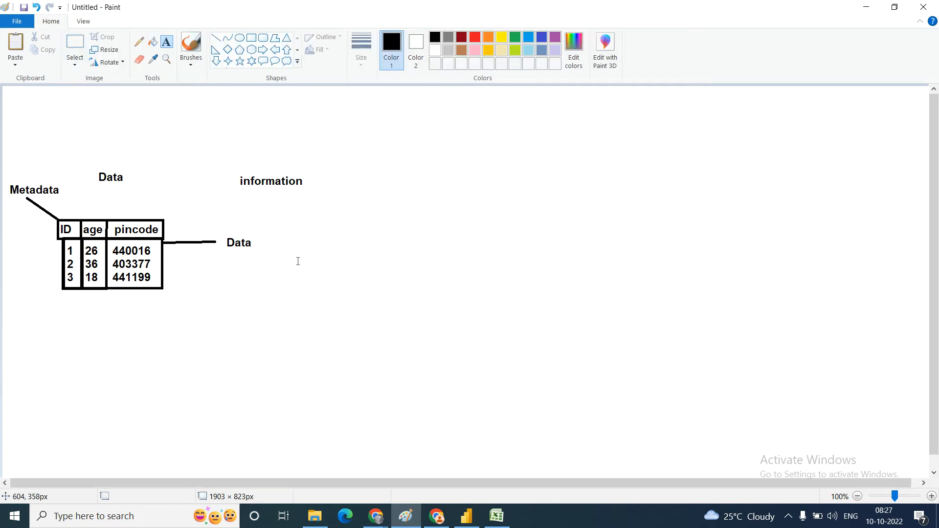
Step: Write "Data + metadata = information" on one line below and to the right of the information heading
click(320, 224)
text(Dat)
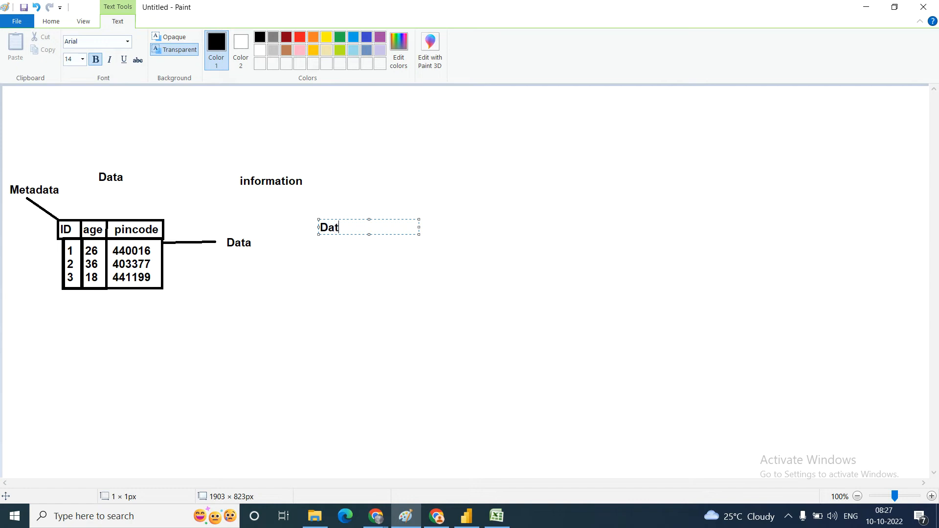
text(a + metadata)
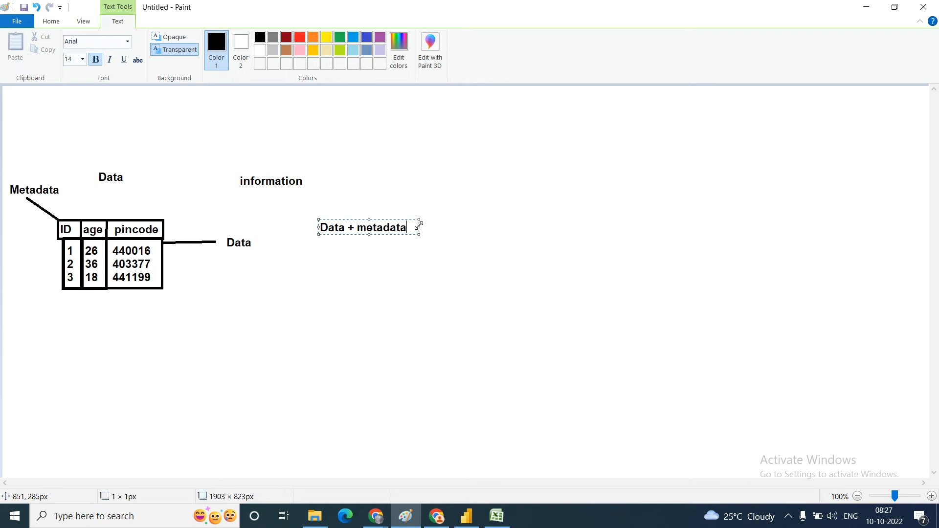
drag(419, 221, 579, 200)
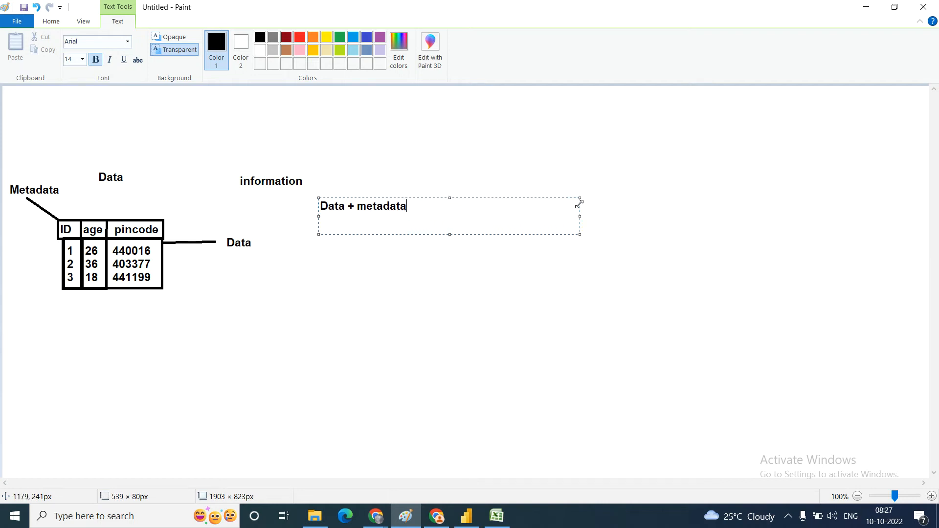
text(=)
text(information)
click(371, 257)
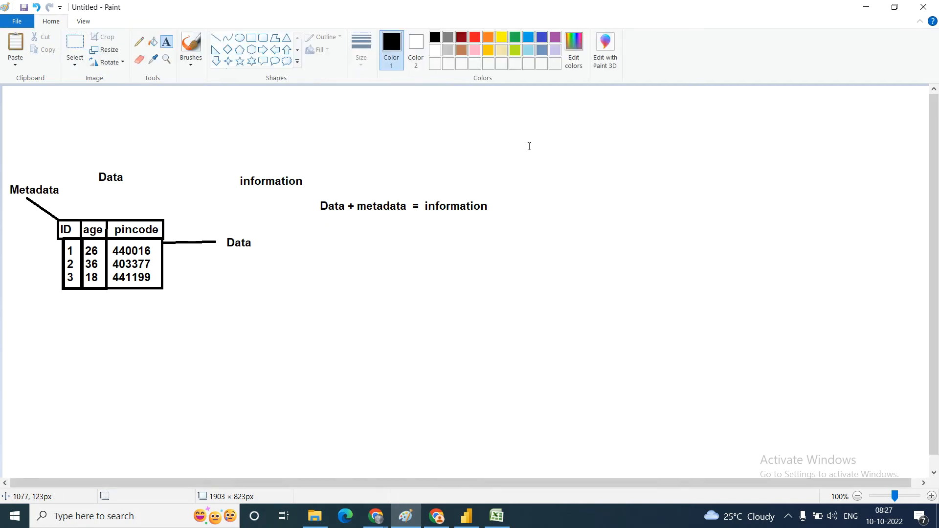
Step: Start a text table in the canvas's upper right area with the headings "id", "name", "salary" and "pincode"
click(557, 140)
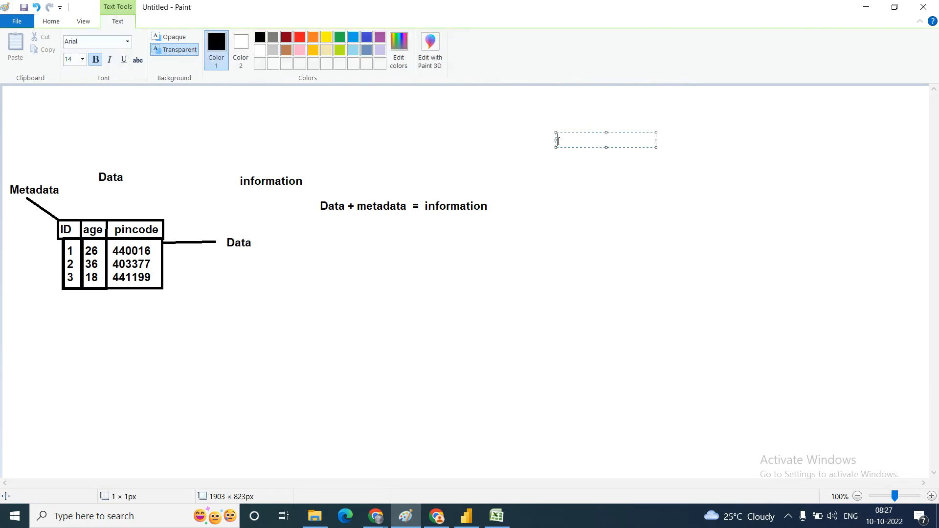
text(id       name)
drag(656, 134, 901, 122)
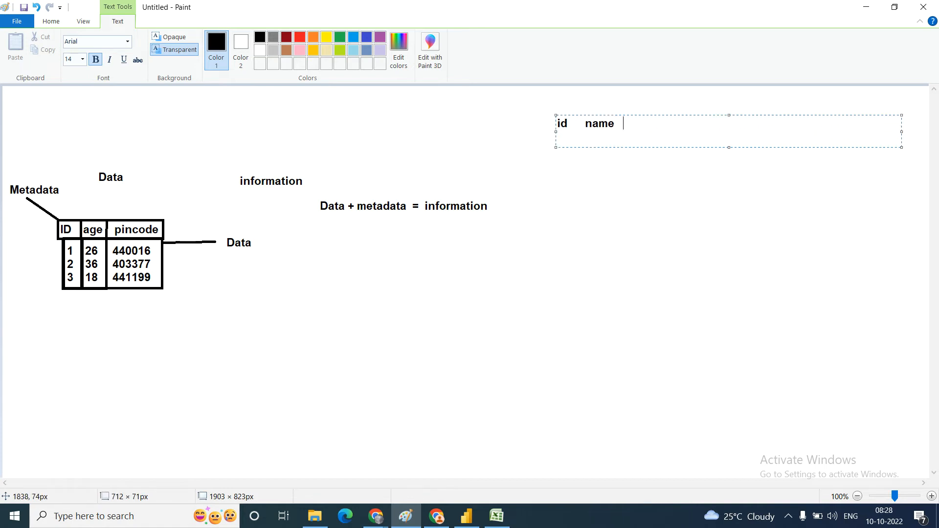
text(salary    pincode)
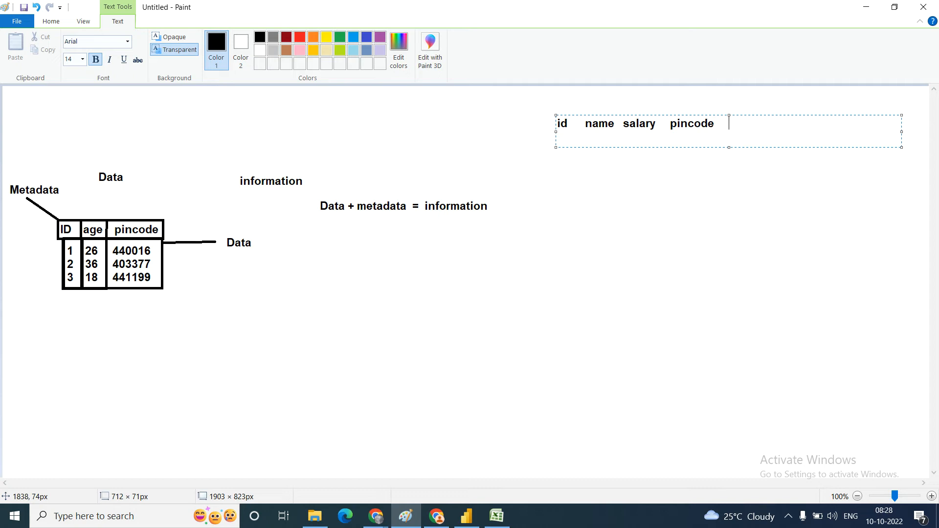
Step: Add the first row to the new table with id 1, a sample name, salary 400 and pincode 440033
key(Return)
text(1raj 400)
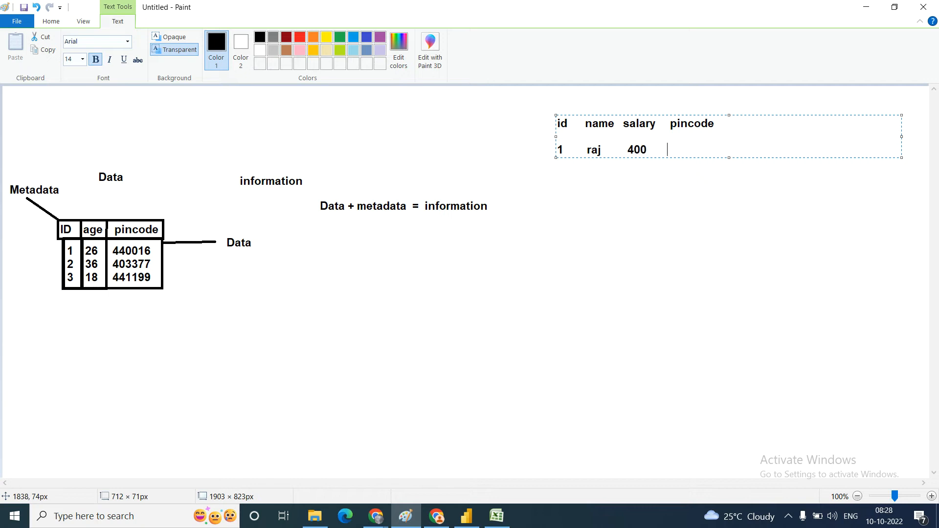
text(440033)
Step: Add the second row with id 2, a sample name, salary 300 and pincode 445566
key(Return)
text(2 ram )
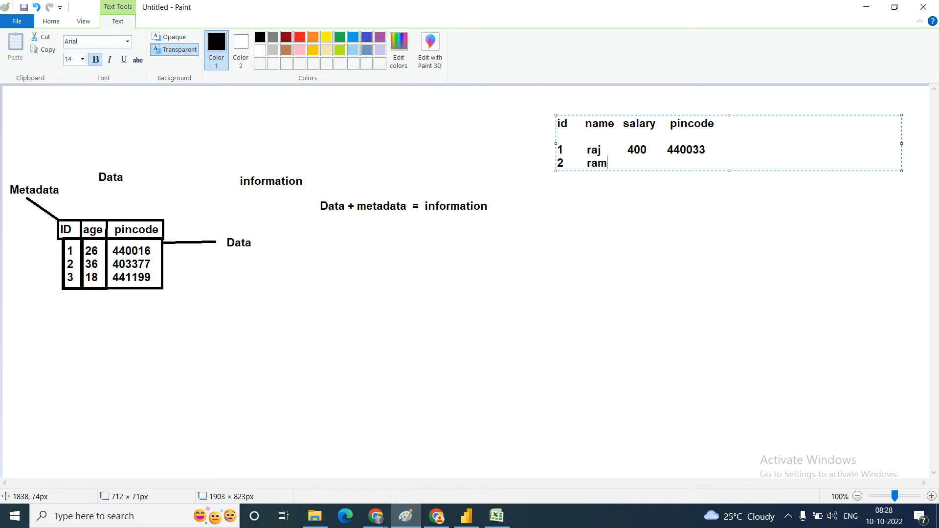
text(300 445566)
Step: Add the third row with id 3, a sample name, salary 500 and pincode 440088, and finish the text
key(Return)
text(3 )
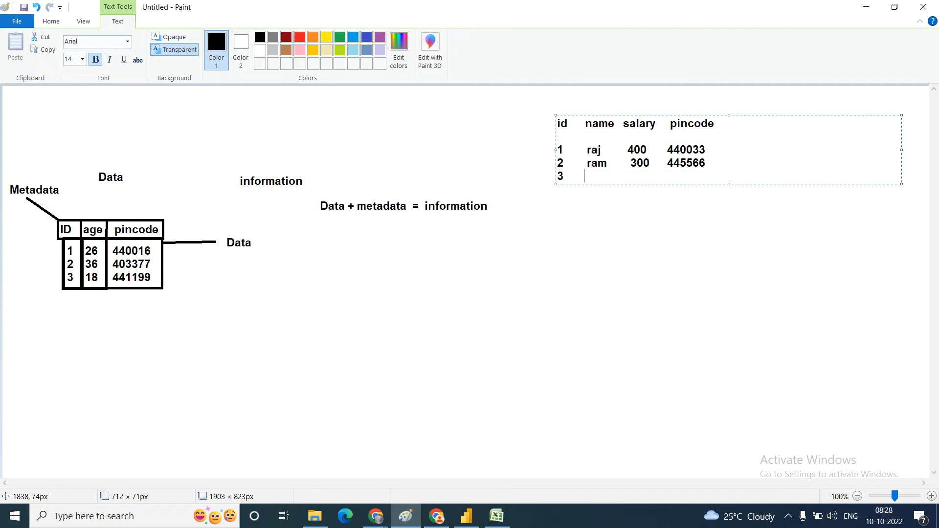
text(raju 500 440088)
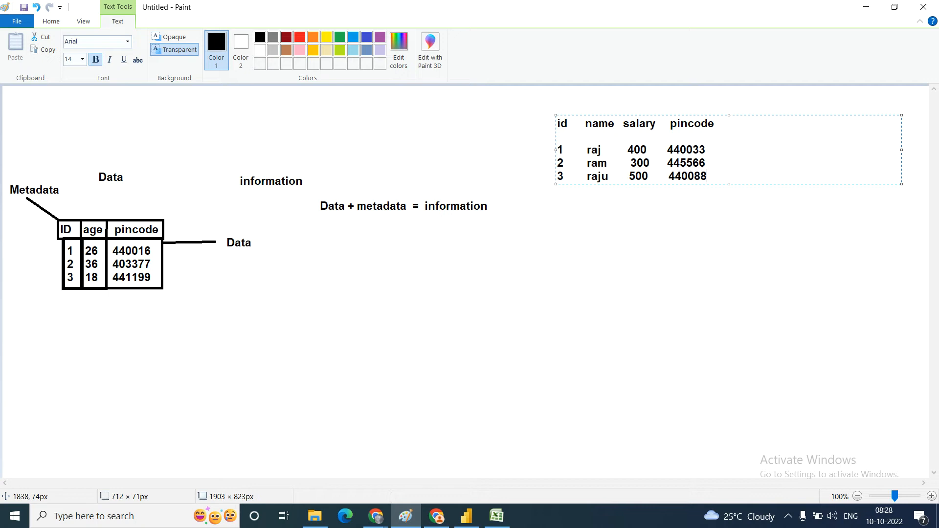
click(546, 233)
Step: Write "Dimension" and, on the line beneath it, "measure" below the salary table
click(546, 233)
text(Dimension)
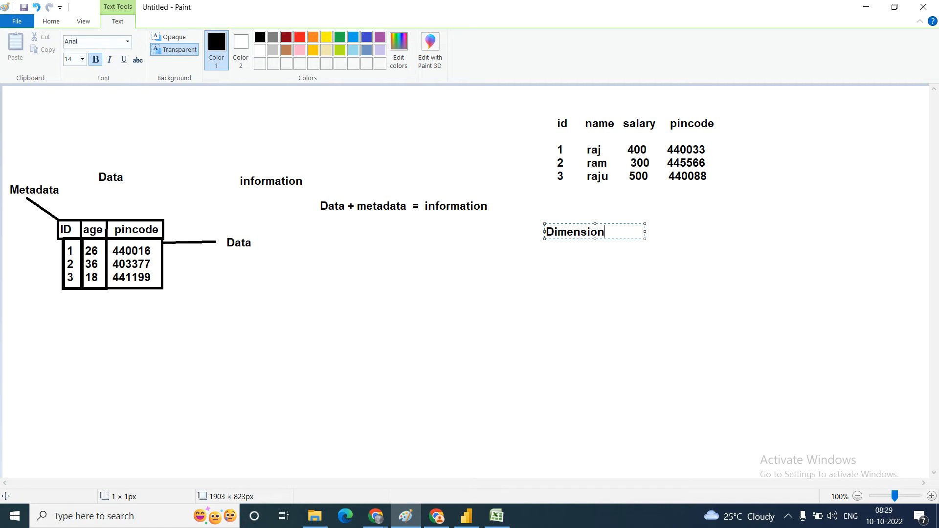
key(Return)
text(measure)
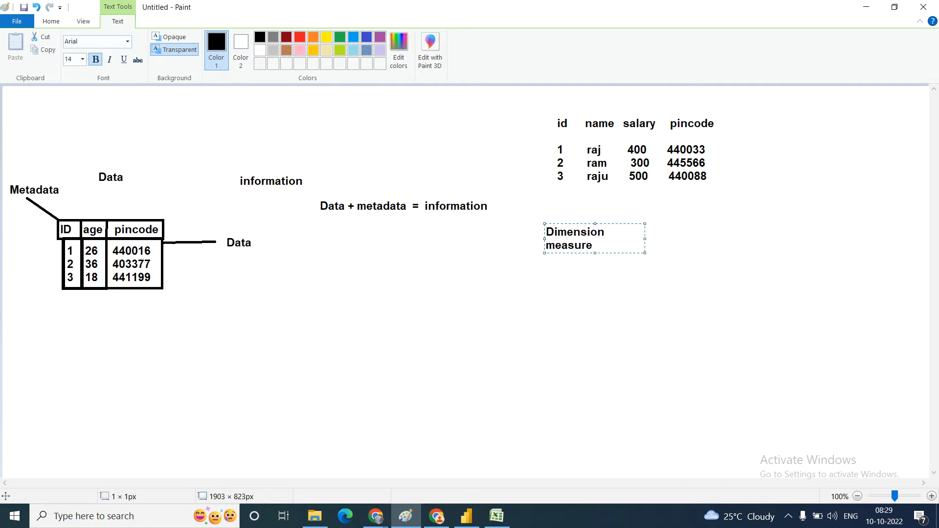
click(642, 297)
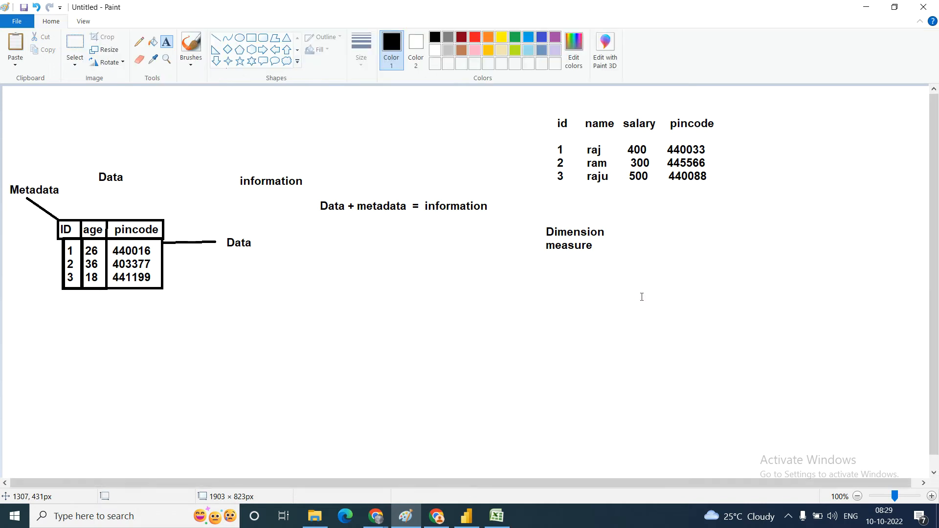
Step: Write a dash after "Dimension", followed by "name ," as its example
click(607, 231)
text(-)
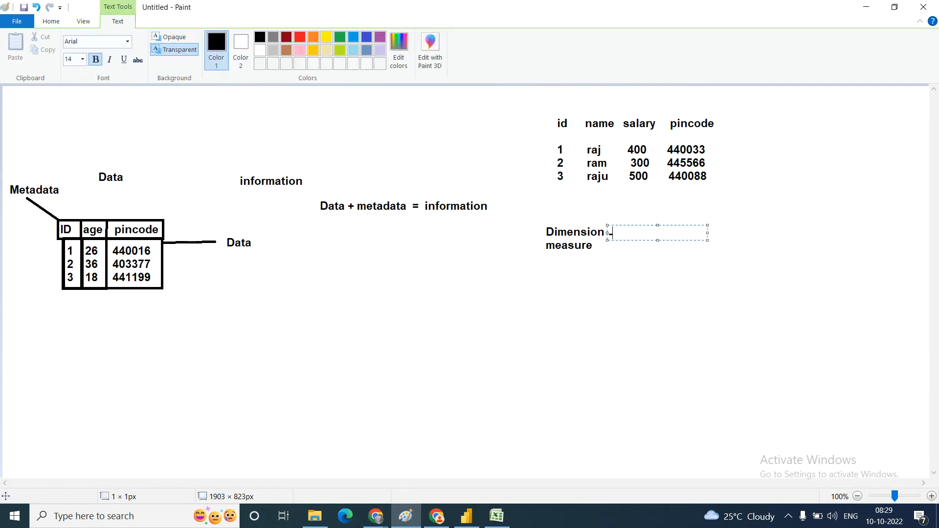
click(585, 320)
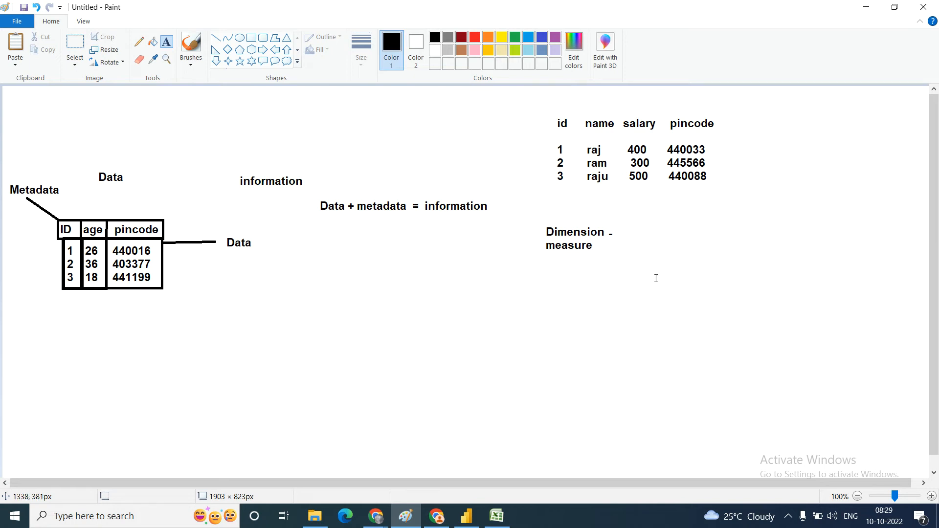
click(626, 234)
text(d)
key(BackSpace)
text(na)
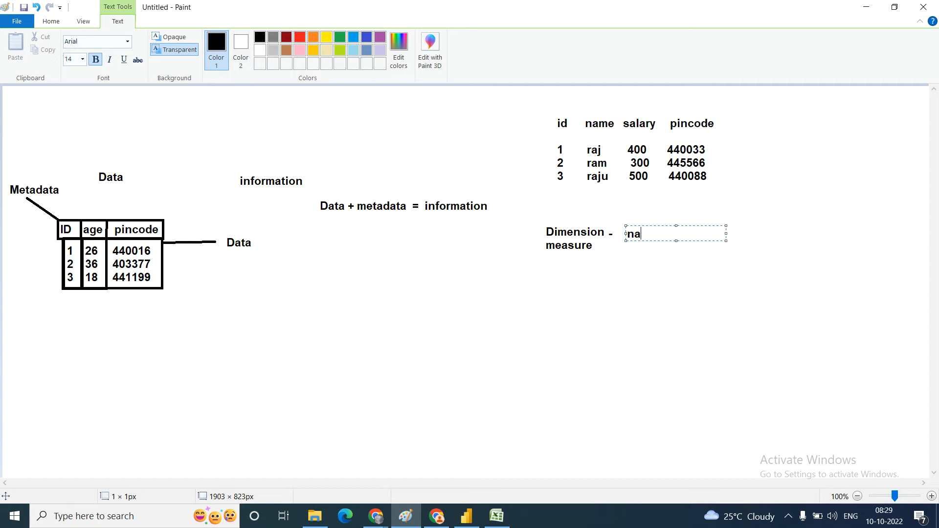
text(me ,)
click(610, 249)
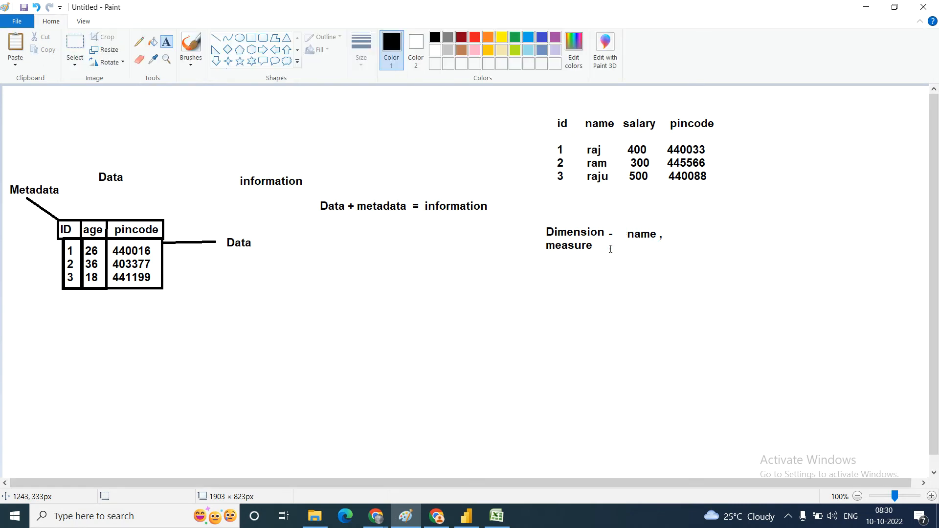
Step: Write "- salary" beside "measure" as its example
click(610, 249)
text(-    salary)
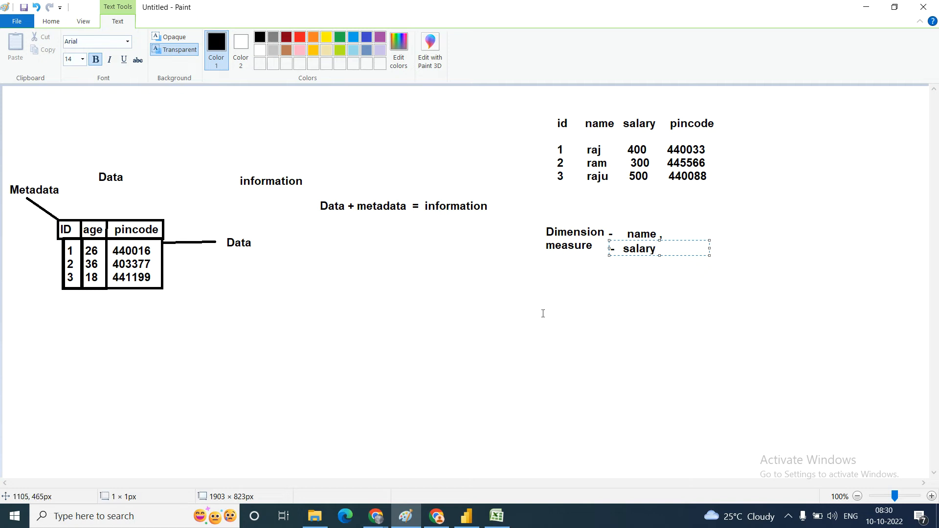
click(436, 335)
Step: Write "aggregation - sum , min , max, avg , count" on one line below the dimension and measure notes
click(436, 334)
text(aggre)
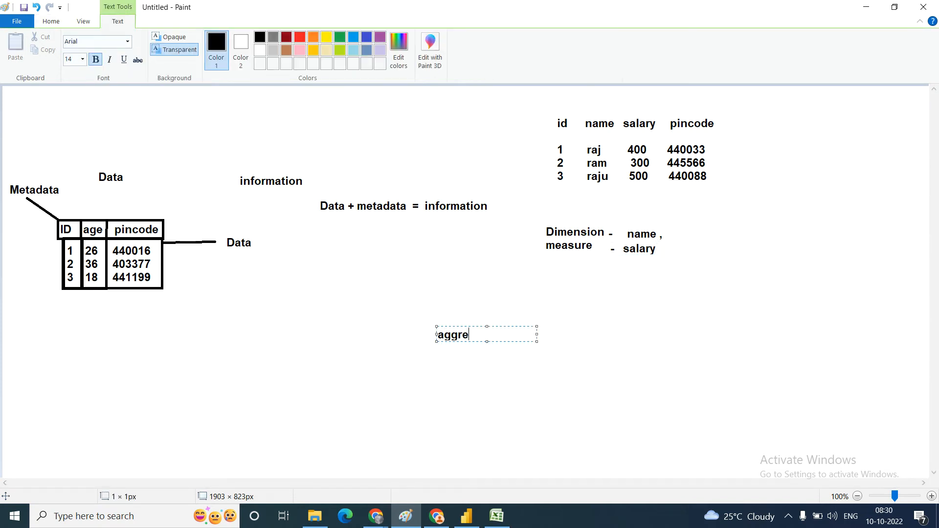
text(gation -)
drag(535, 333, 772, 312)
text(sum  ,)
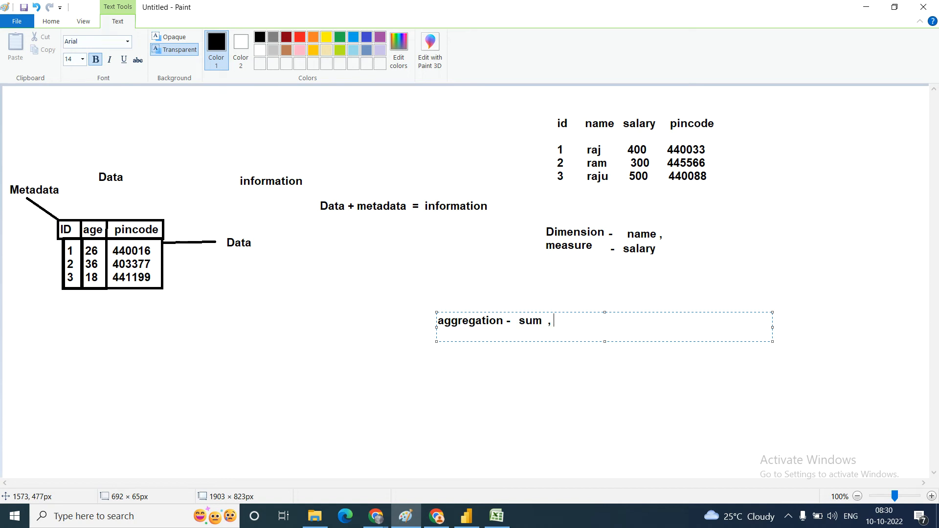
text( min , max, avg , count)
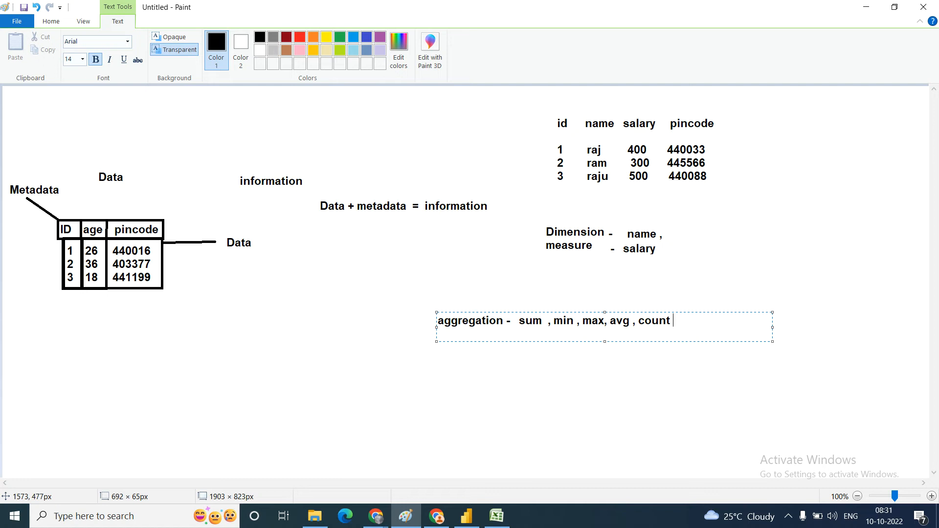
click(664, 233)
Step: Write "pincode" after "name ," as a second dimension example
click(668, 236)
text(pincode)
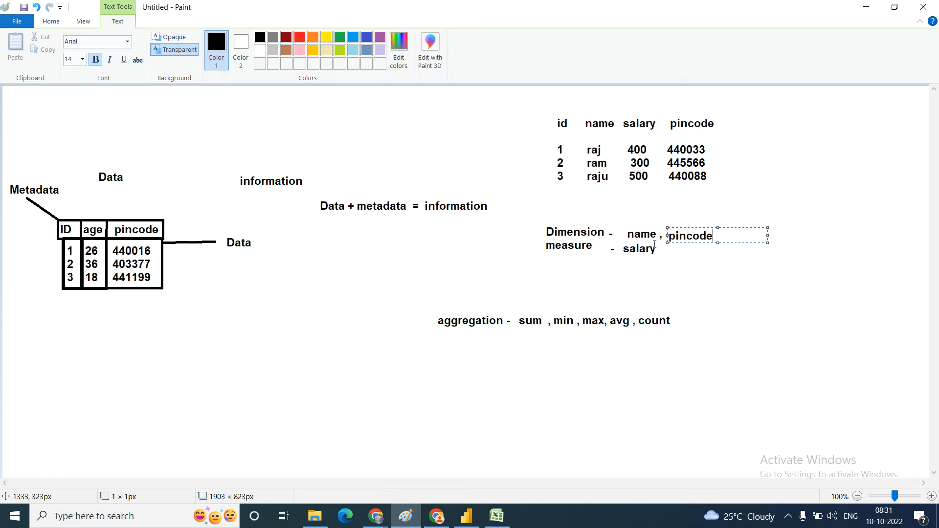
click(684, 281)
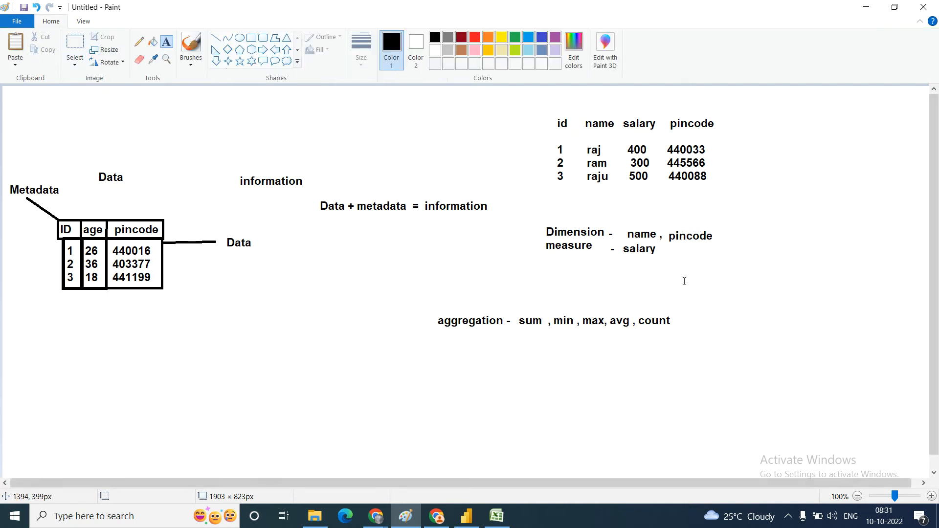
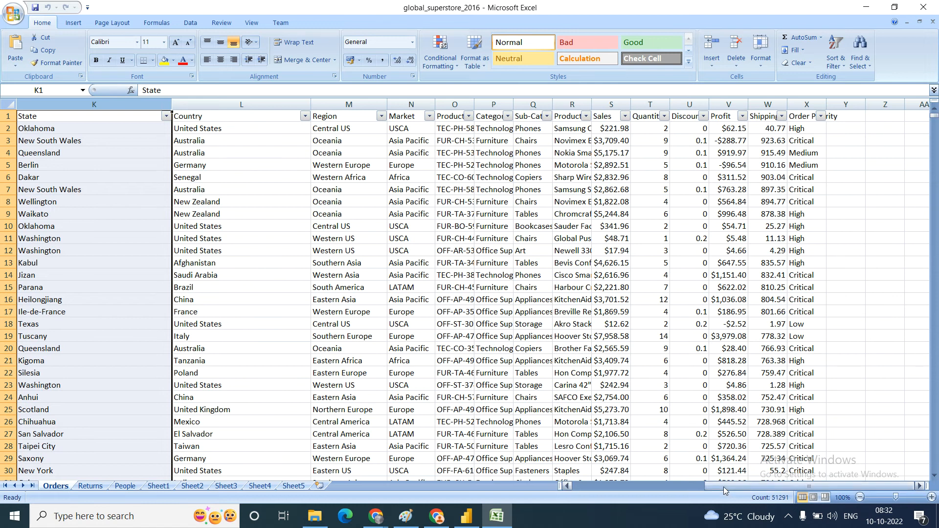
Step: Examine the Orders column headers one by one from Row ID to Shipping Cost to identify the dimension fields
click(704, 486)
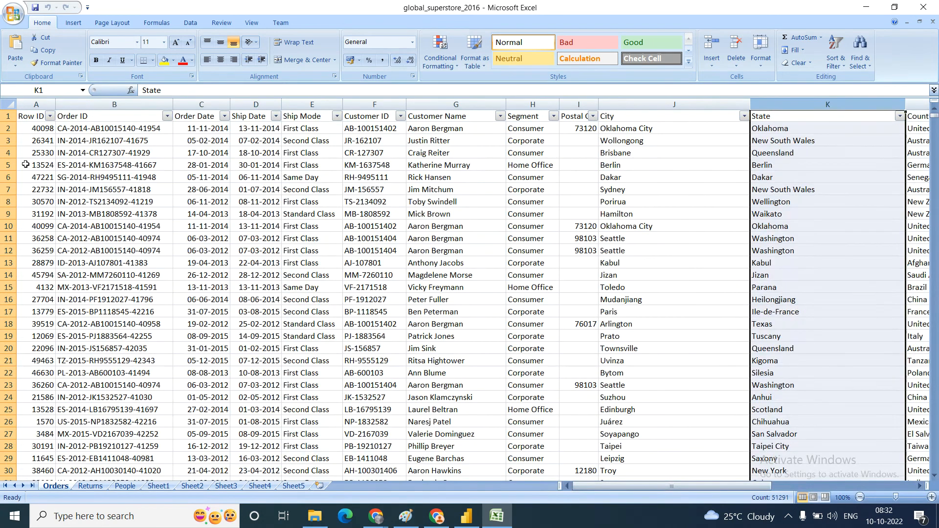
click(28, 116)
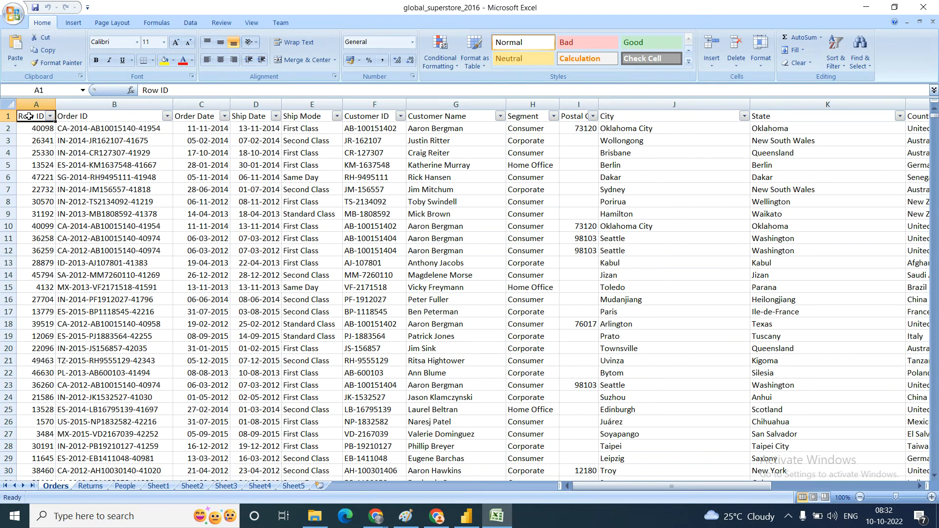
key(Right)
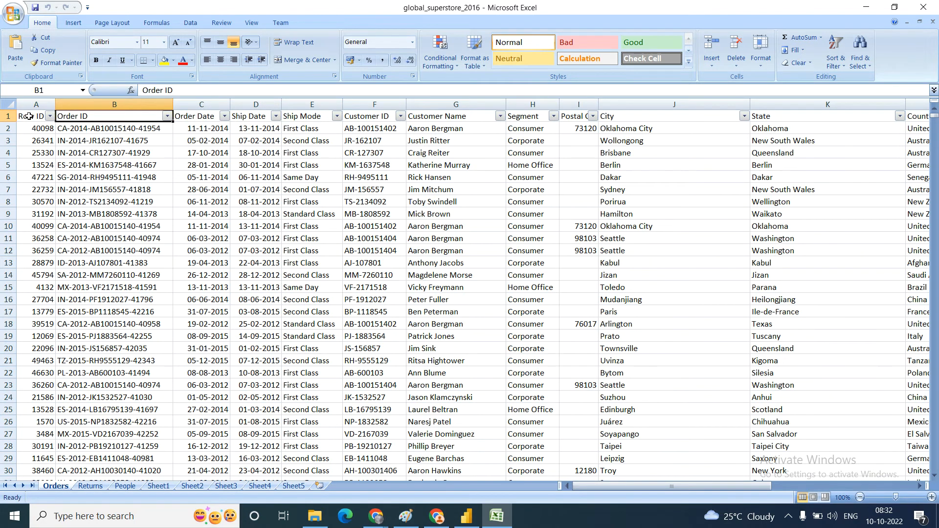
key(Right)
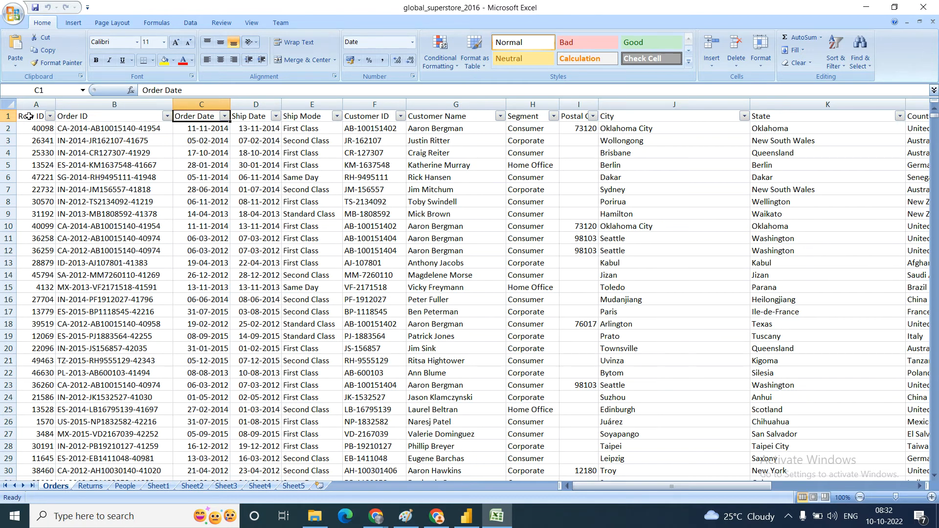
key(Right)
key(Right)
key(Right)
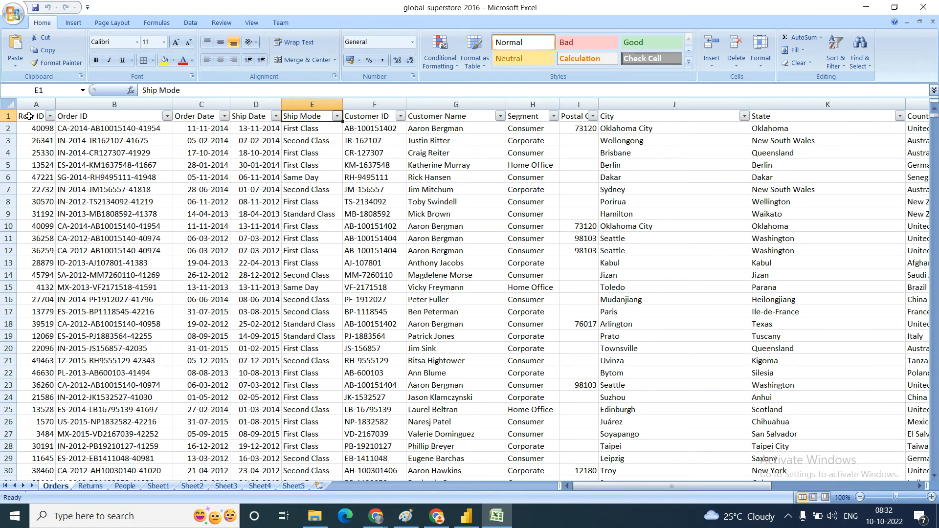
key(Right)
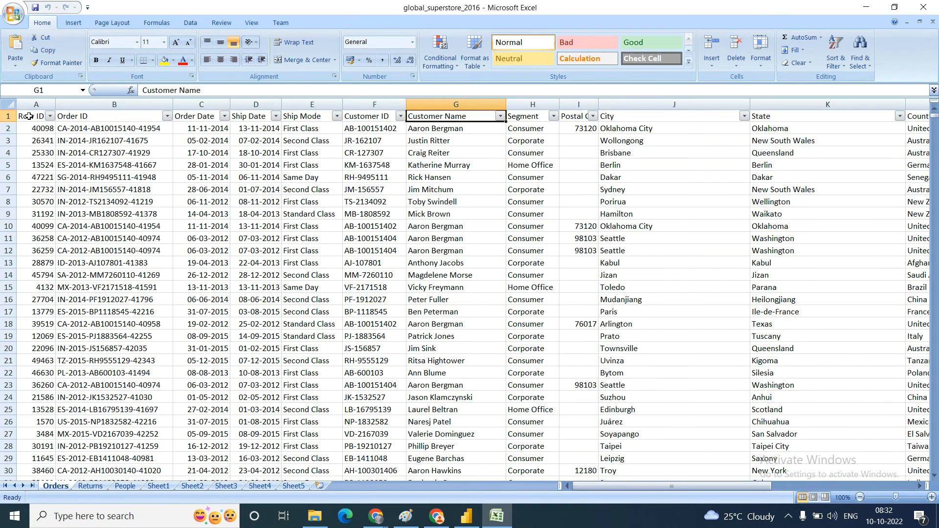
key(Right)
key(Right)
key(Right)
key(Right)
key(Right)
key(Right)
key(Right)
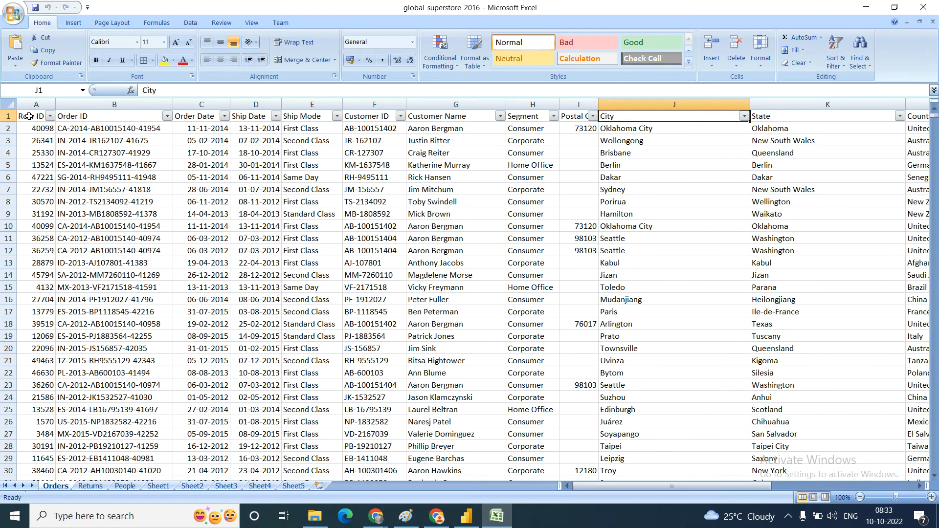
key(Right)
key(Right)
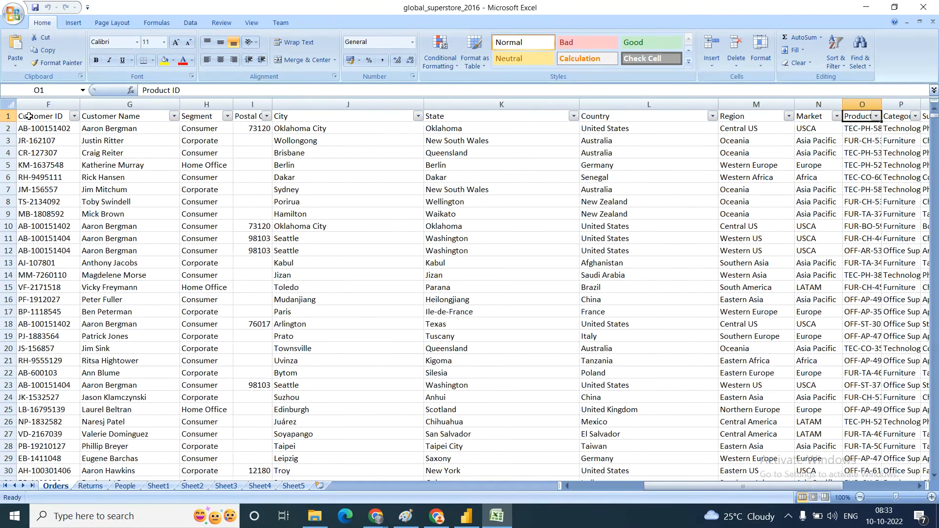
key(Right)
key(Right)
key(Right)
key(Right)
key(Right)
key(Right)
key(Right)
key(Right)
key(Right)
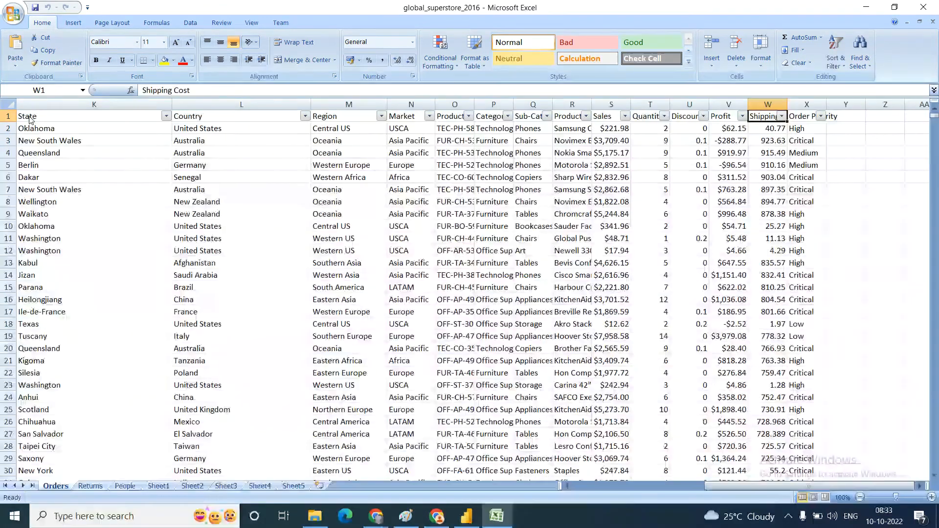
Step: Examine the Sales, Quantity, Discount, Profit and Shipping Cost headers as the measure fields of the Orders sheet
key(Left)
key(Left)
key(Left)
key(Left)
key(Left)
key(Left)
key(Left)
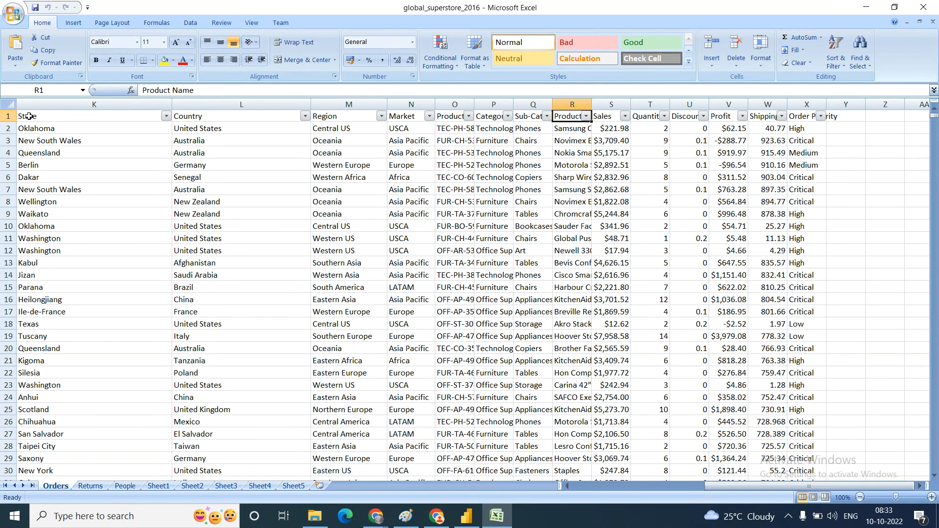
key(Right)
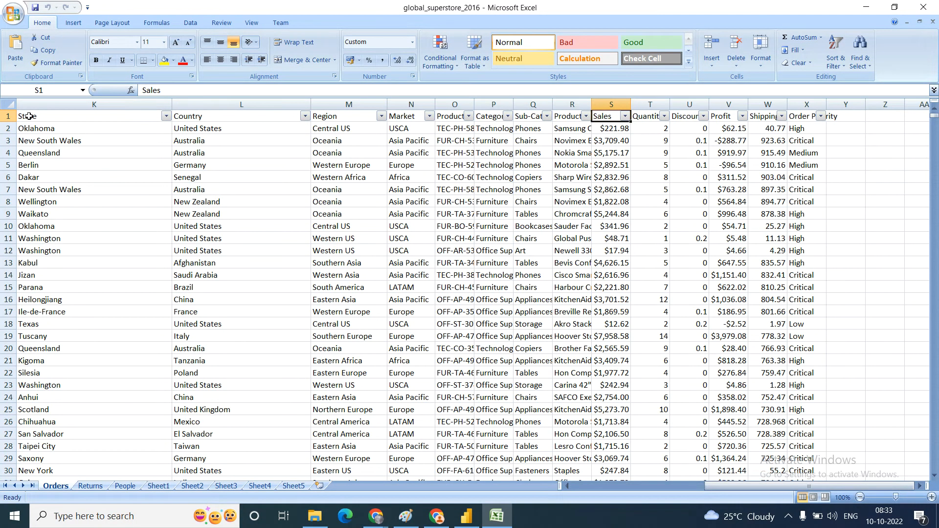
key(Right)
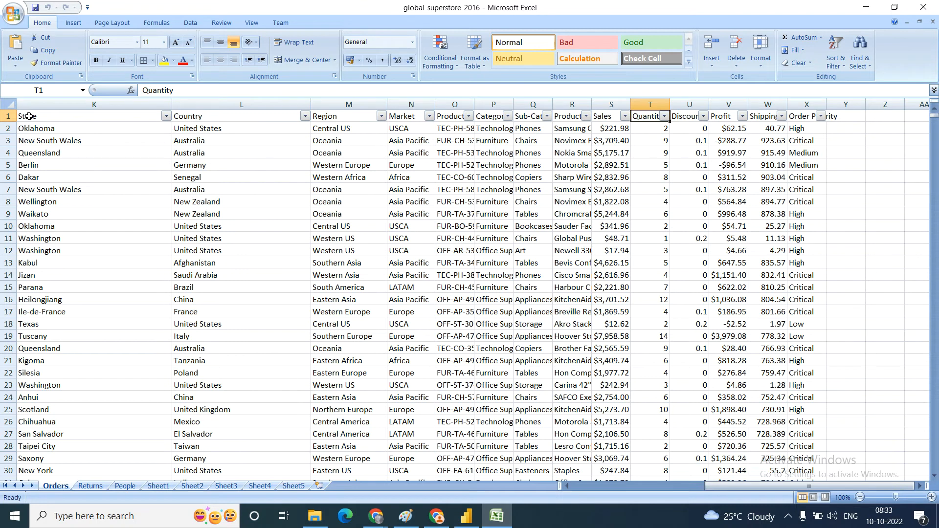
key(Right)
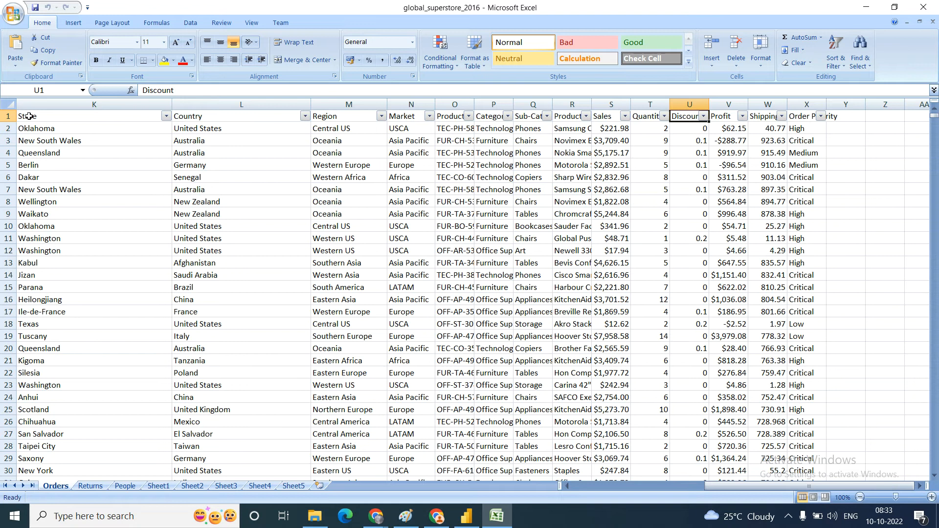
key(Right)
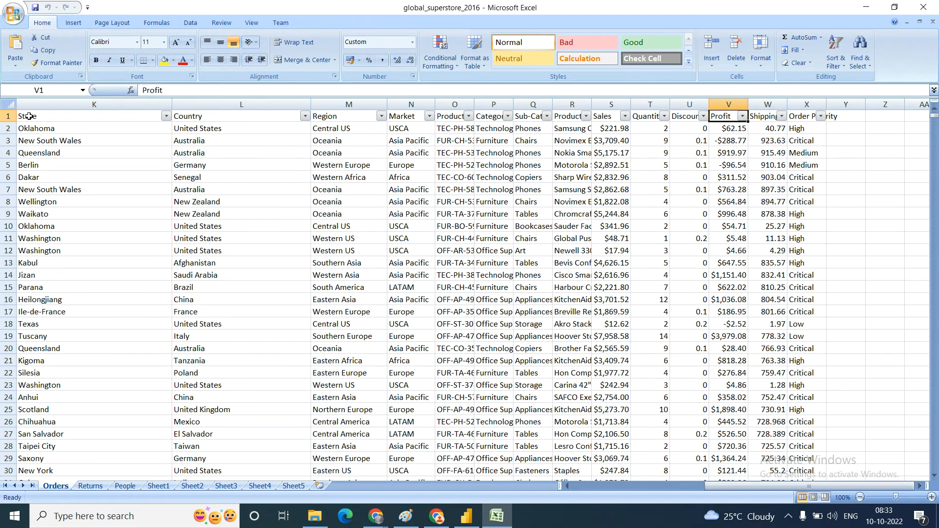
key(Right)
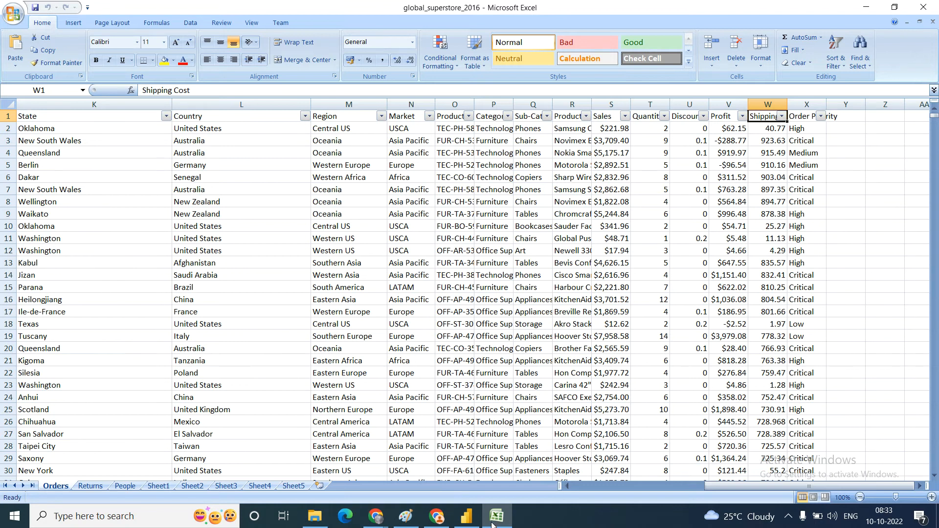
Step: Switch to Paint, add ", id" after "pincode" in the dimension examples, and write "non-agregated/" in front of "Dimension"
mouse_move(467, 521)
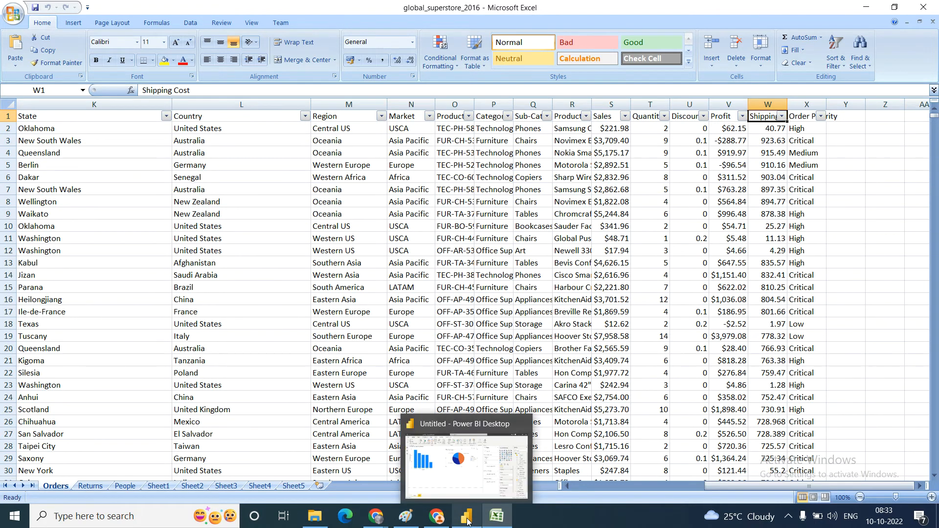
click(409, 522)
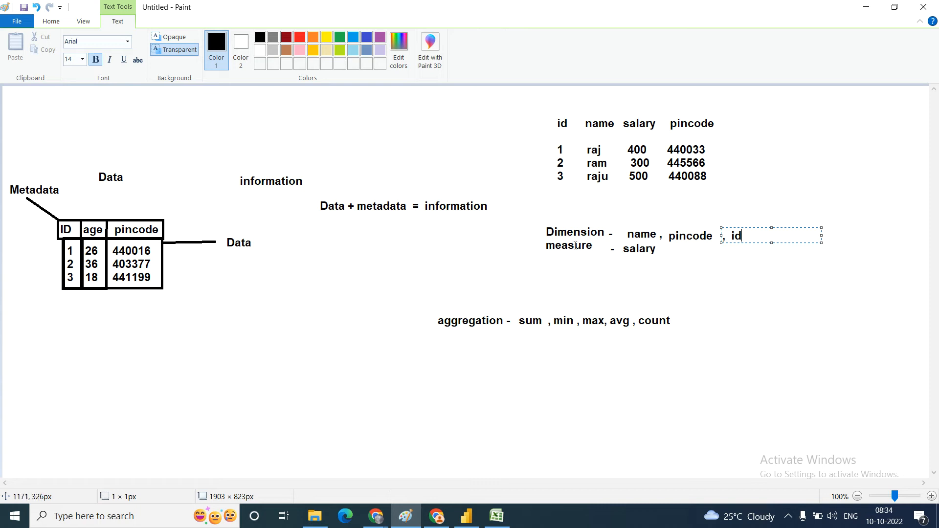
click(465, 235)
click(465, 235)
text(non)
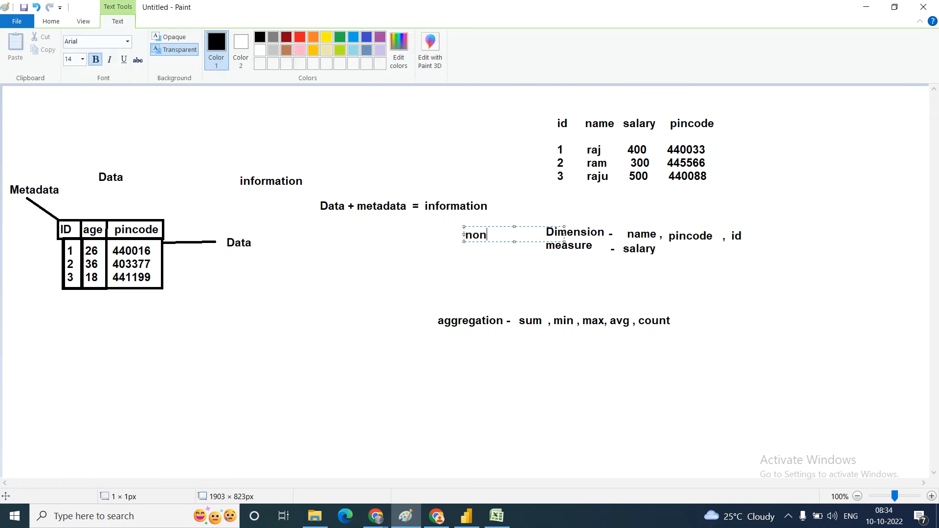
text(-agregated)
Step: Write "aggregated /" in front of "measure", under the "non-agregated/" text
click(469, 247)
click(469, 247)
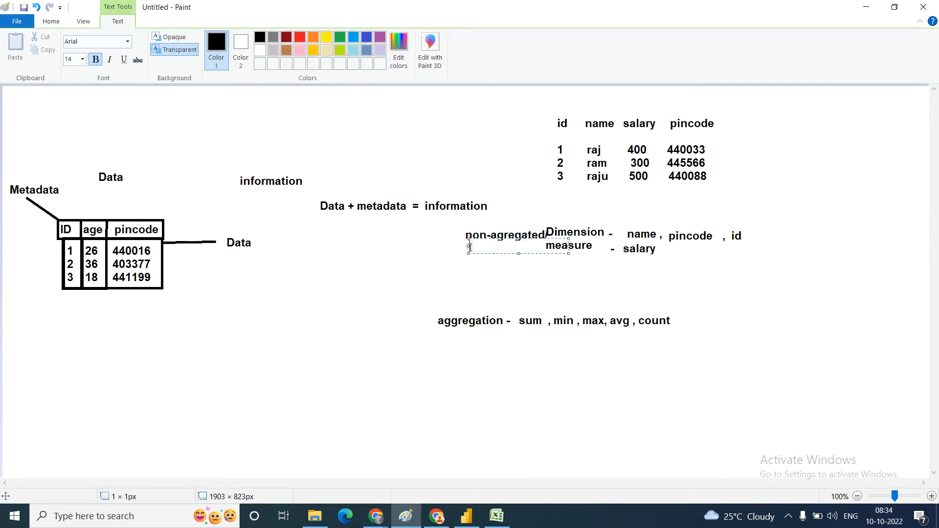
text(aggregated /)
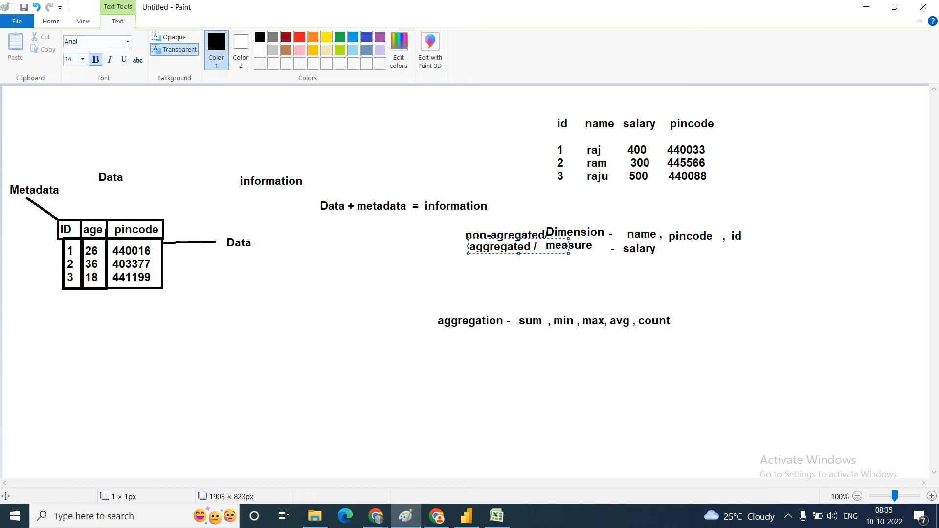
Step: Switch to Power BI Desktop and review the aggregation options for Customer ID in the column chart by Market
click(467, 517)
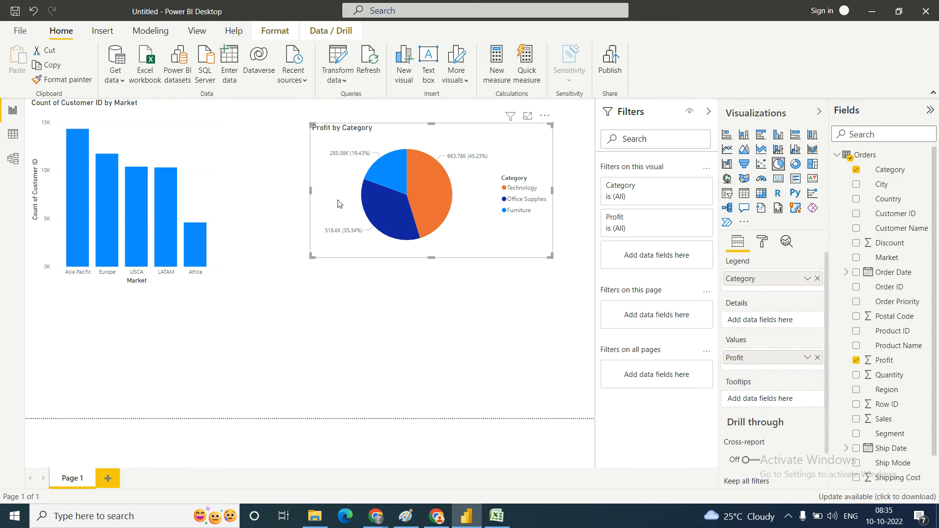
click(192, 145)
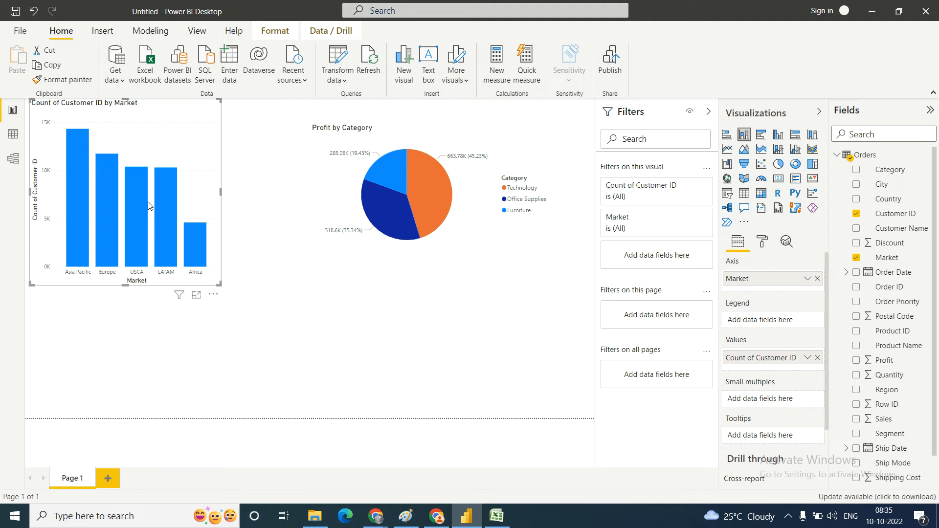
mouse_move(106, 183)
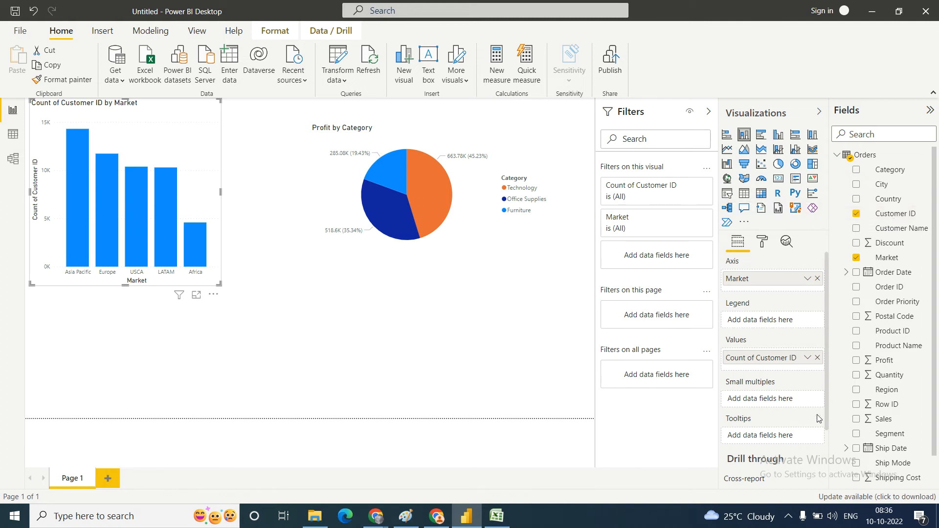
click(807, 358)
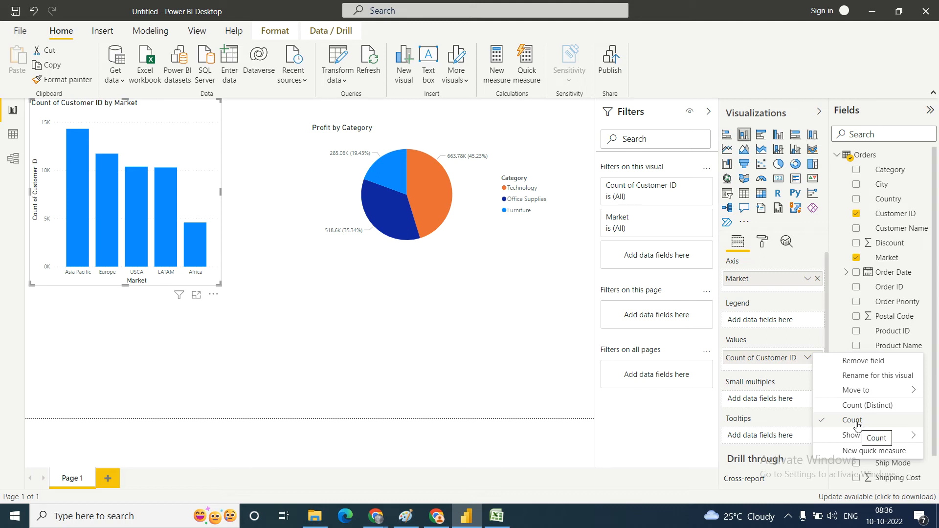
click(789, 378)
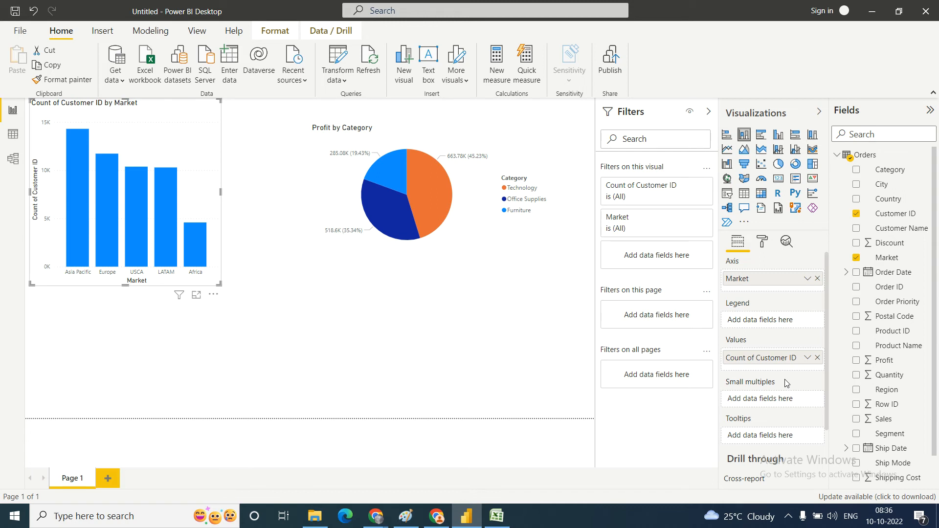
Step: Review the aggregation options for the Profit value in the Profit by Category pie chart
click(463, 205)
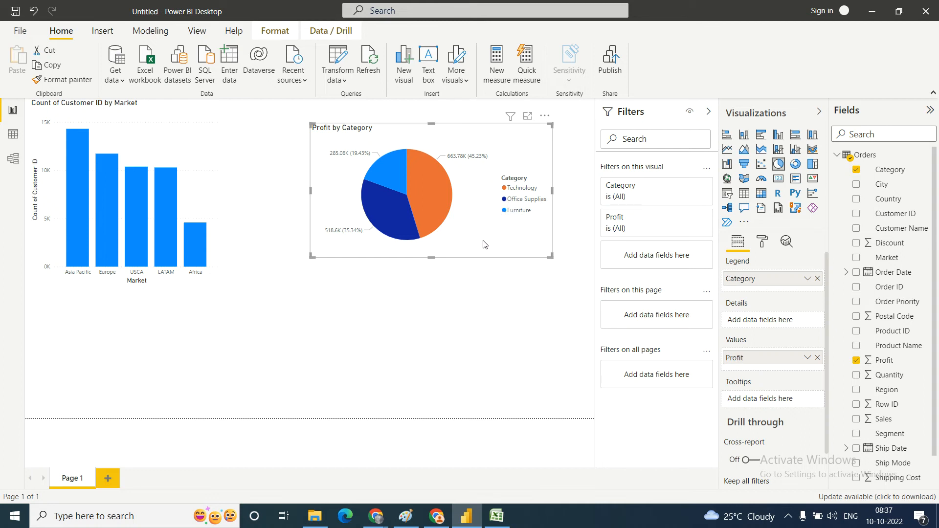
click(806, 360)
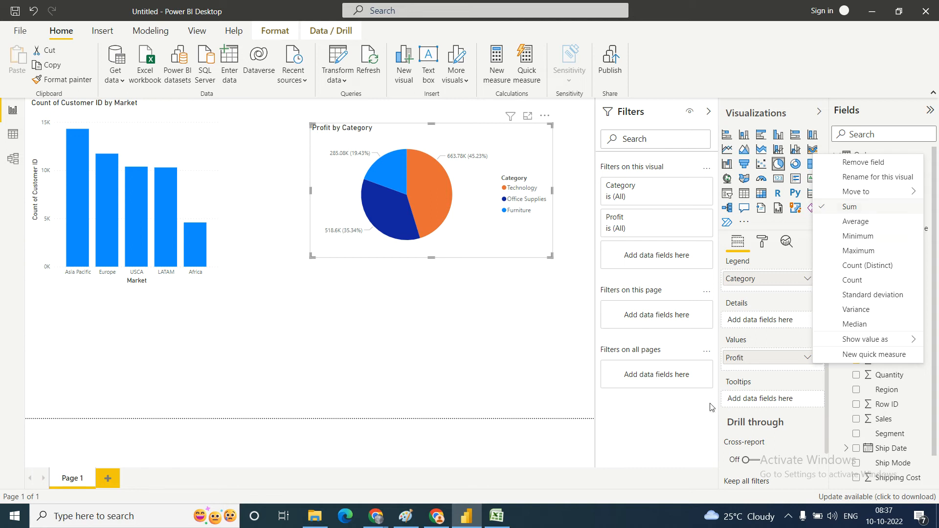
click(787, 424)
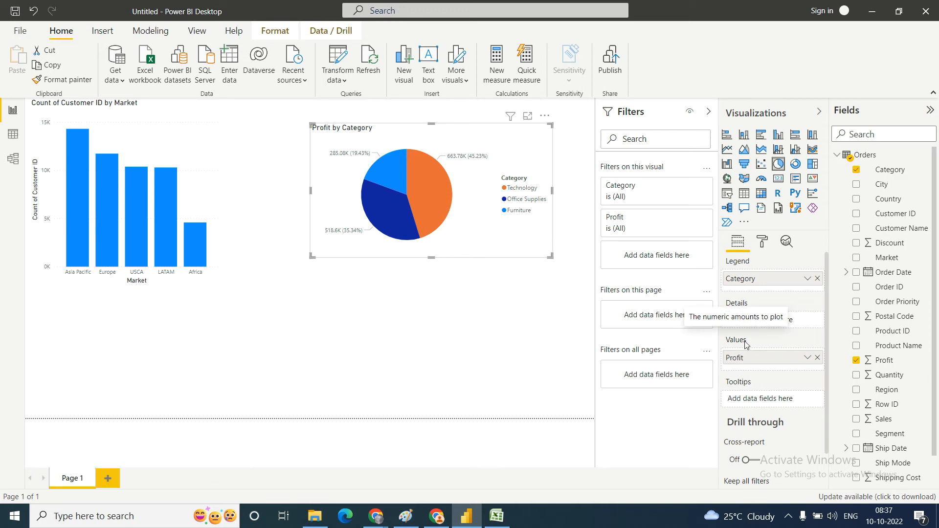
Step: Deselect the pie chart and show the common data sources available for import
click(277, 342)
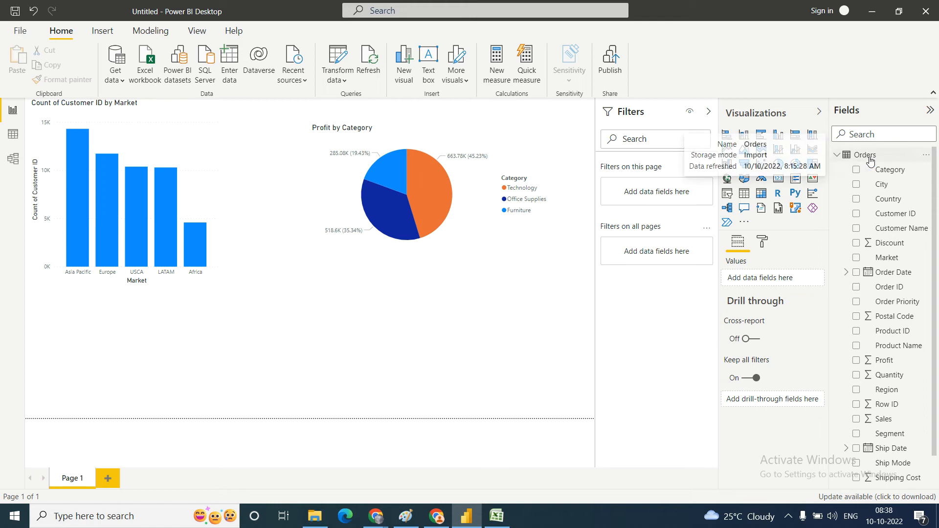
click(123, 81)
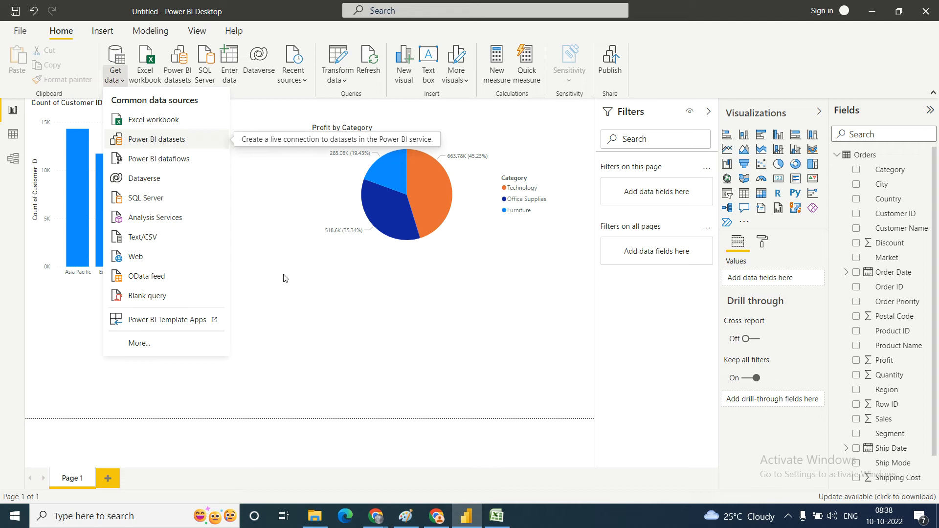
Step: Switch to Chrome and search Google for "IPL statistics" in a new tab
mouse_move(382, 519)
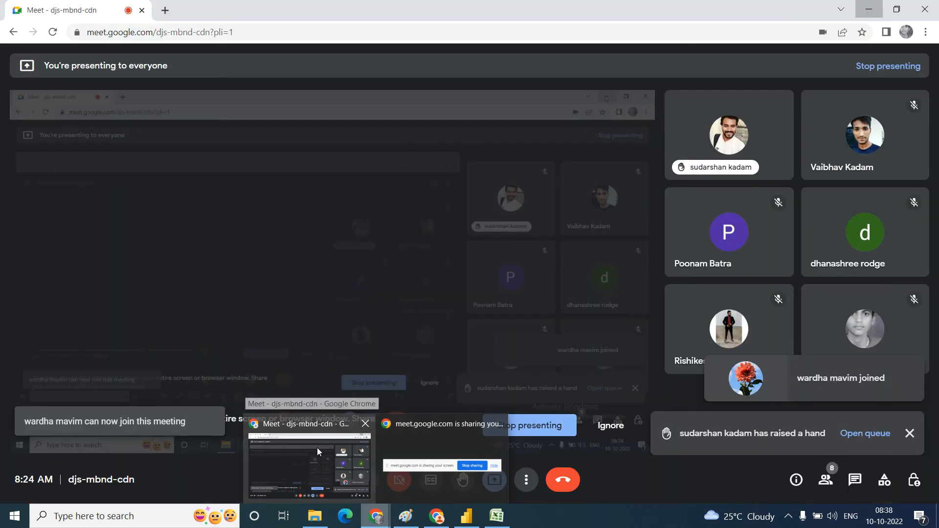
click(317, 447)
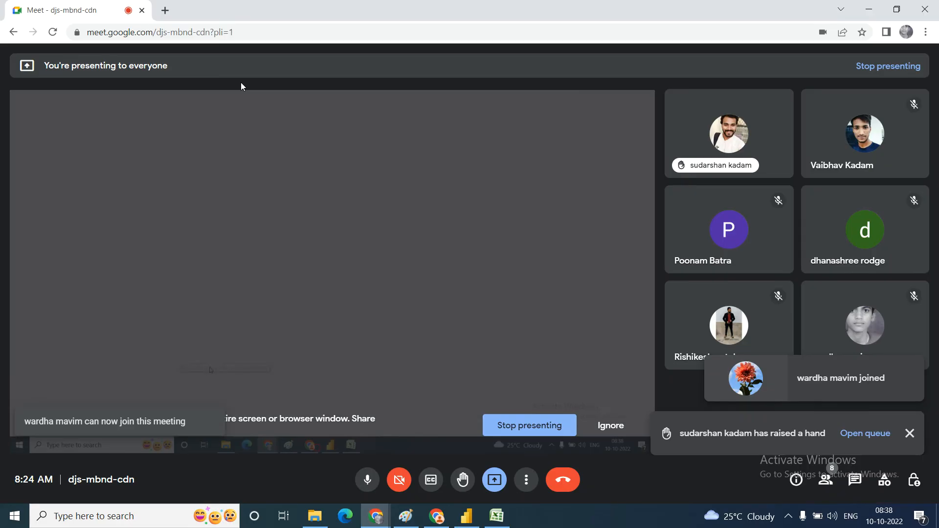
click(166, 10)
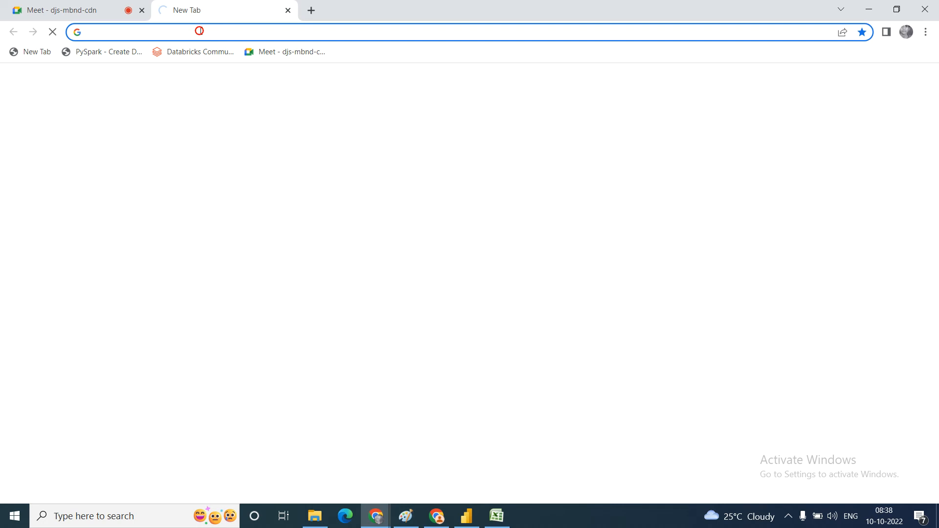
text(IPL)
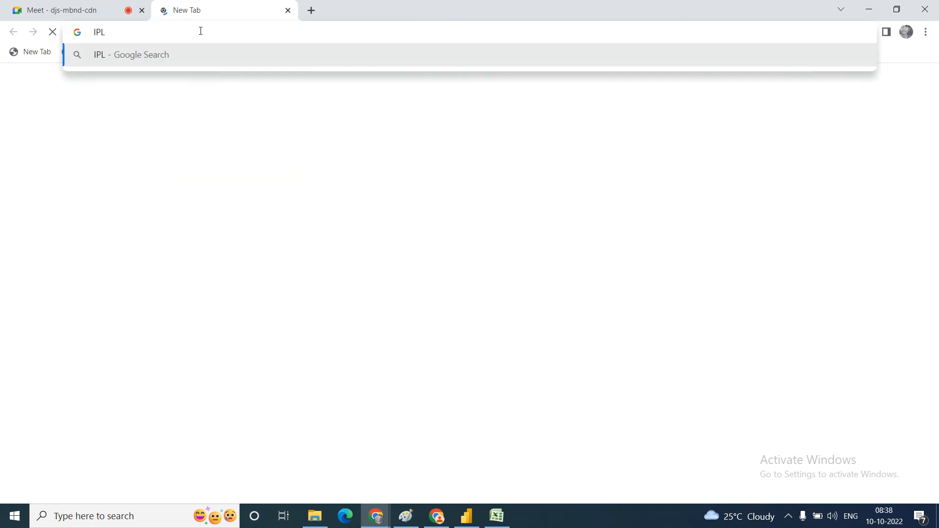
text( stat)
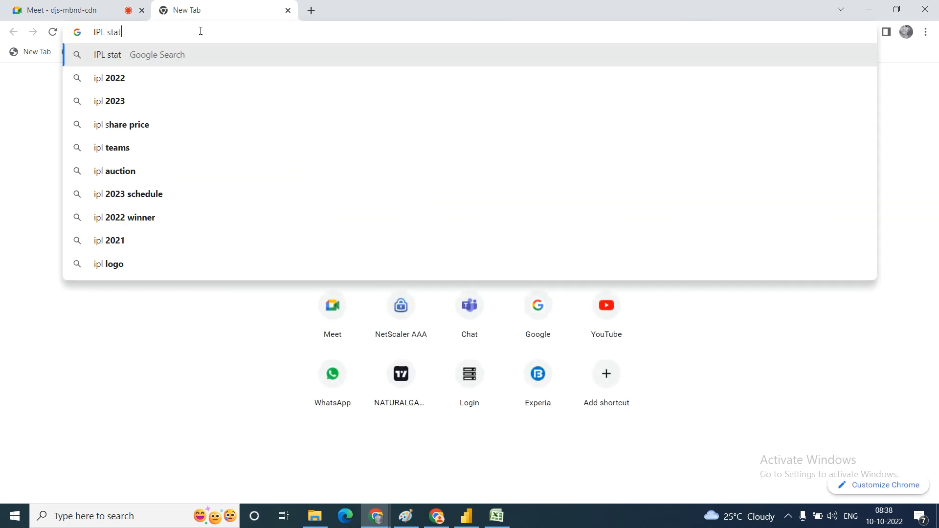
text(istics)
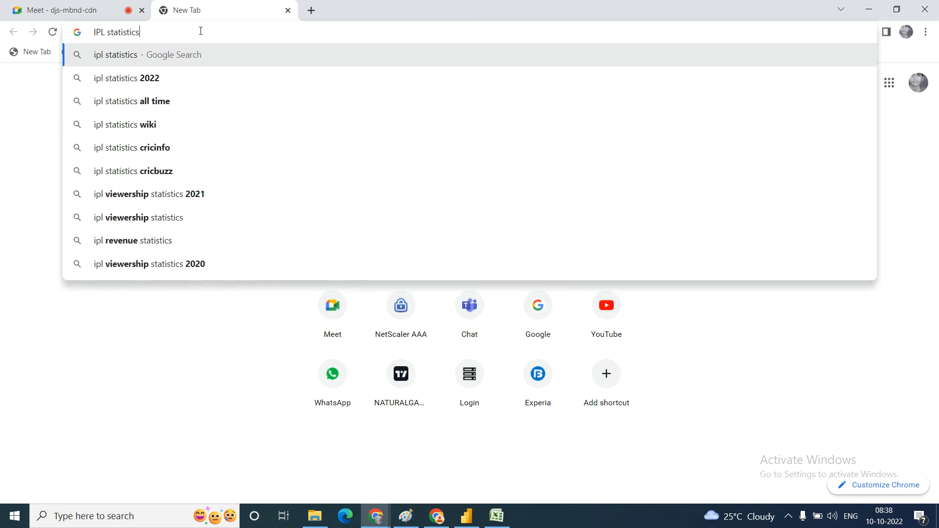
key(Return)
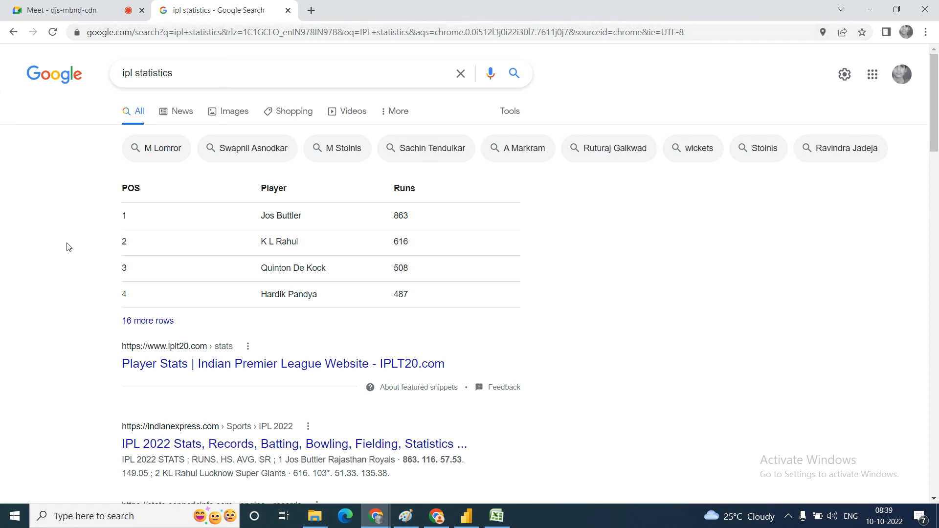
Step: Open the Indian Express and IPLT20.com stats results in separate tabs and examine the Indian Express IPL 2022 batting table
scroll(48, 358, down, 2)
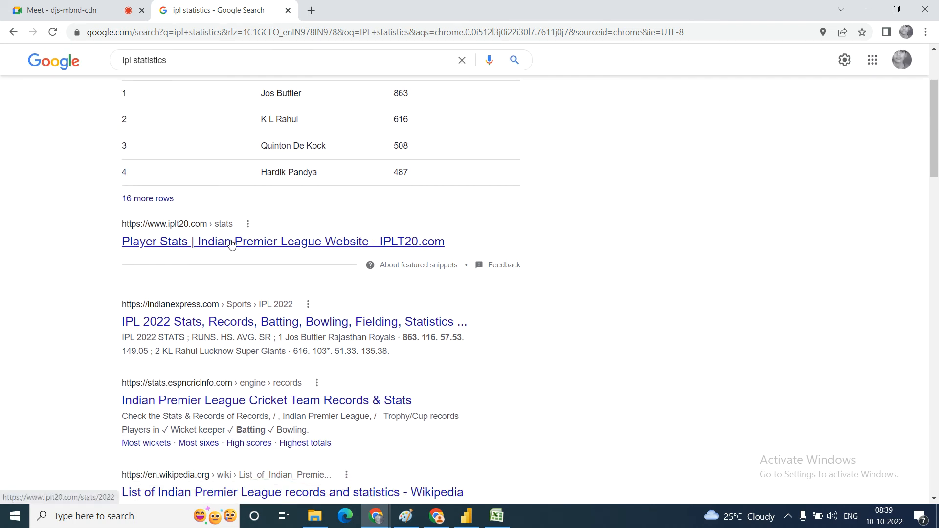
middle_click(211, 327)
middle_click(236, 243)
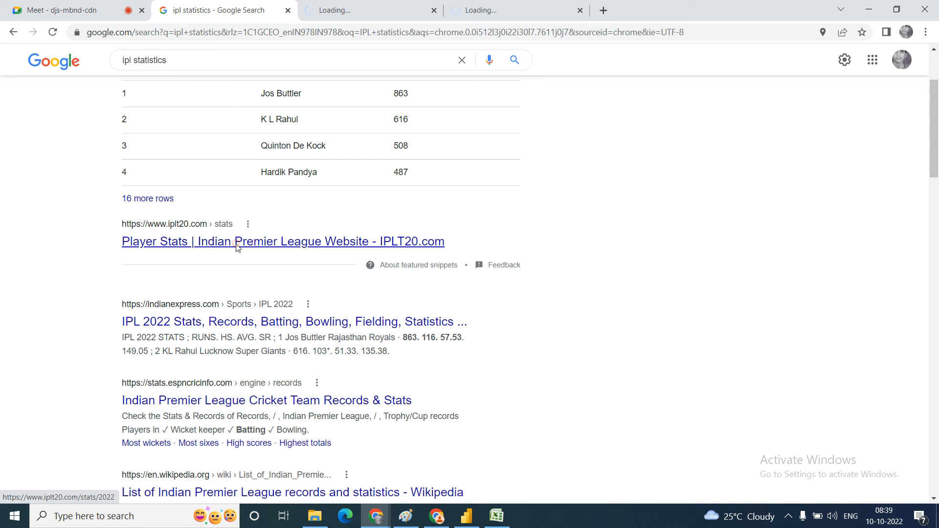
click(370, 6)
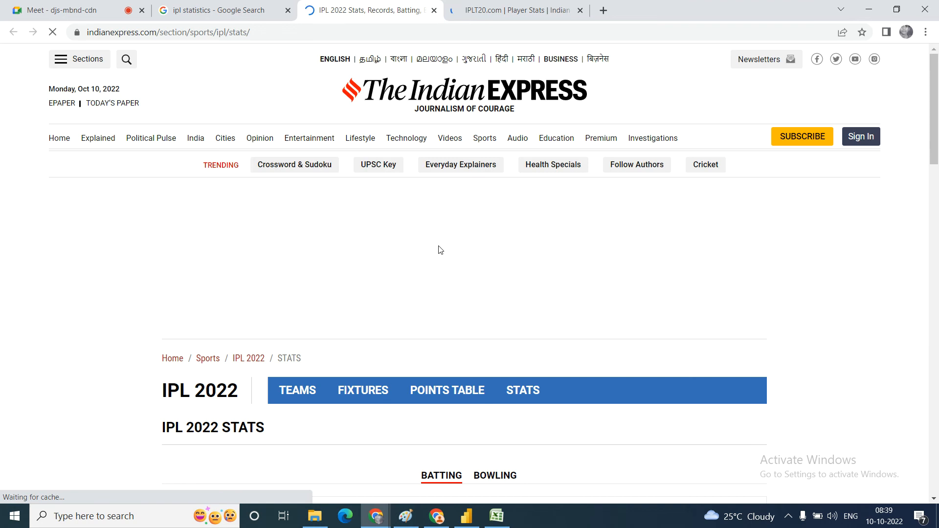
scroll(440, 250, down, 6)
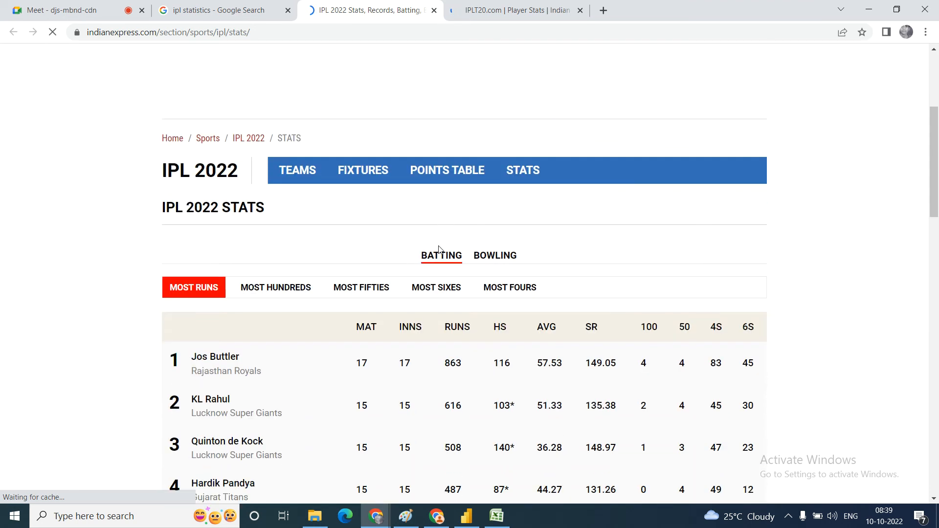
scroll(440, 250, down, 2)
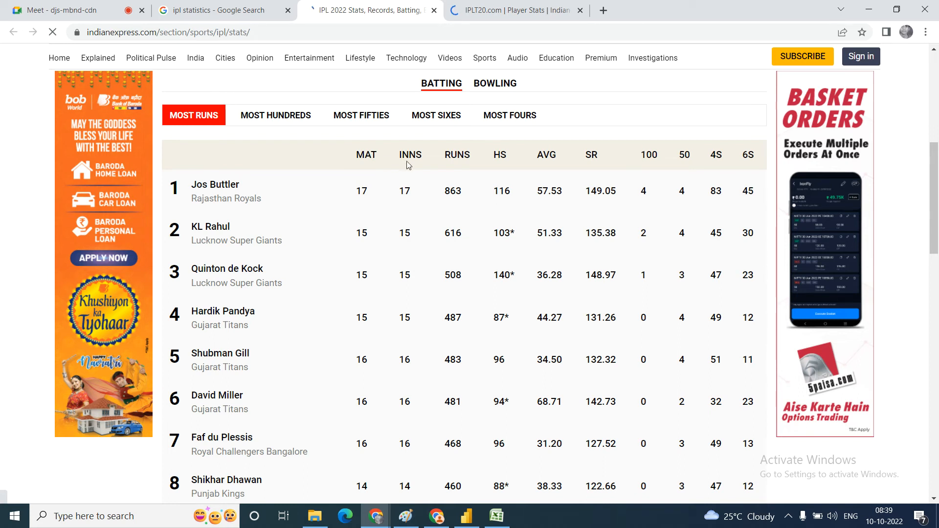
Step: Examine the Most Runs table on the IPLT20.com player stats page and copy the page's URL
click(500, 9)
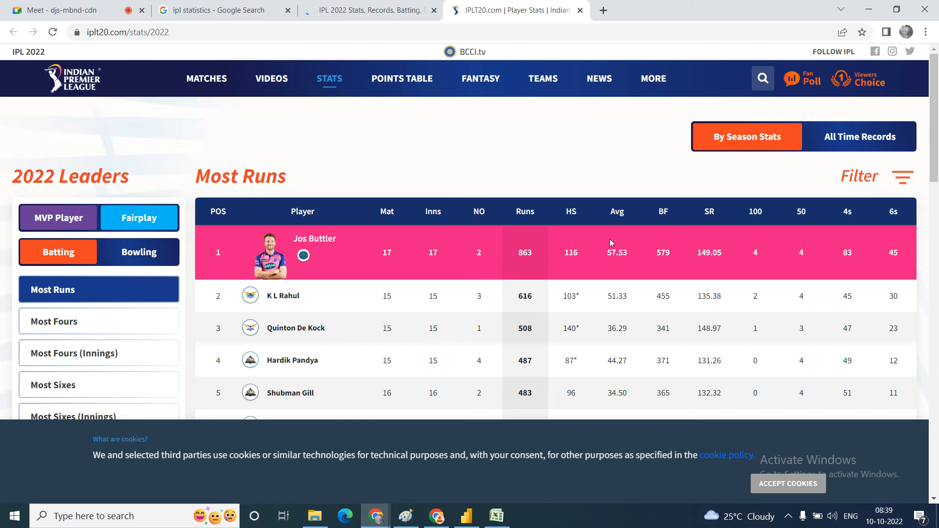
drag(934, 143, 938, 212)
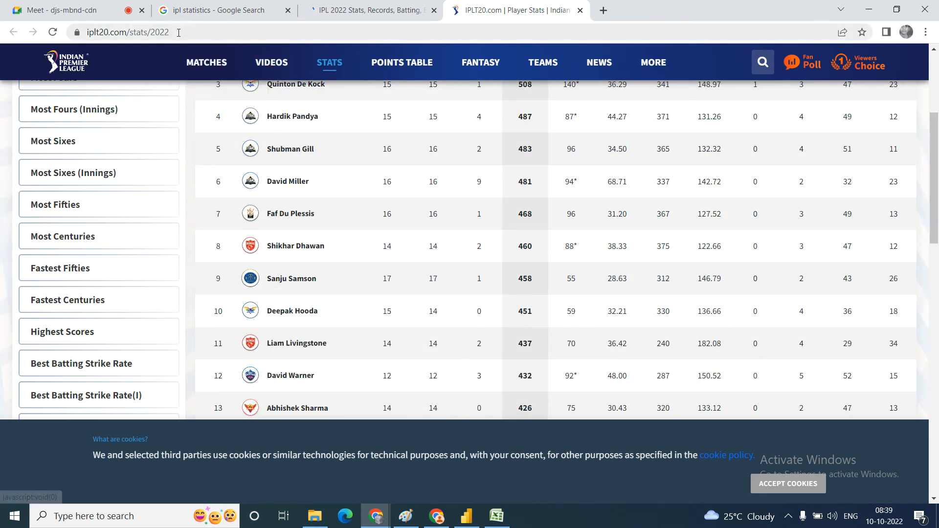
click(179, 32)
key(ctrl+c)
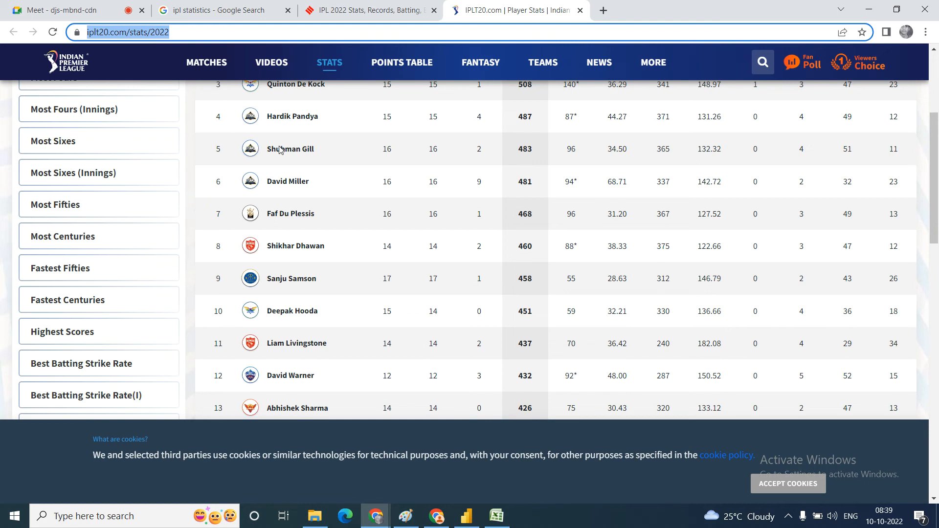
click(466, 518)
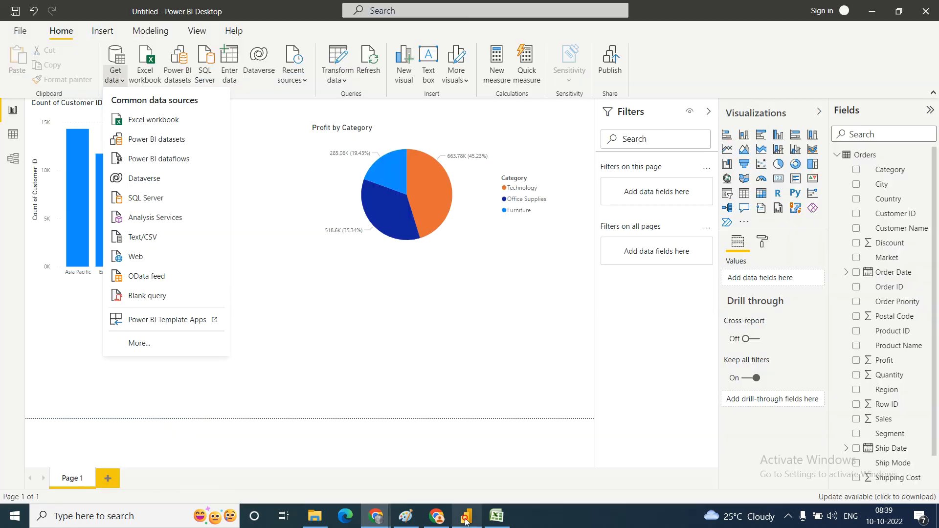
click(126, 83)
click(125, 83)
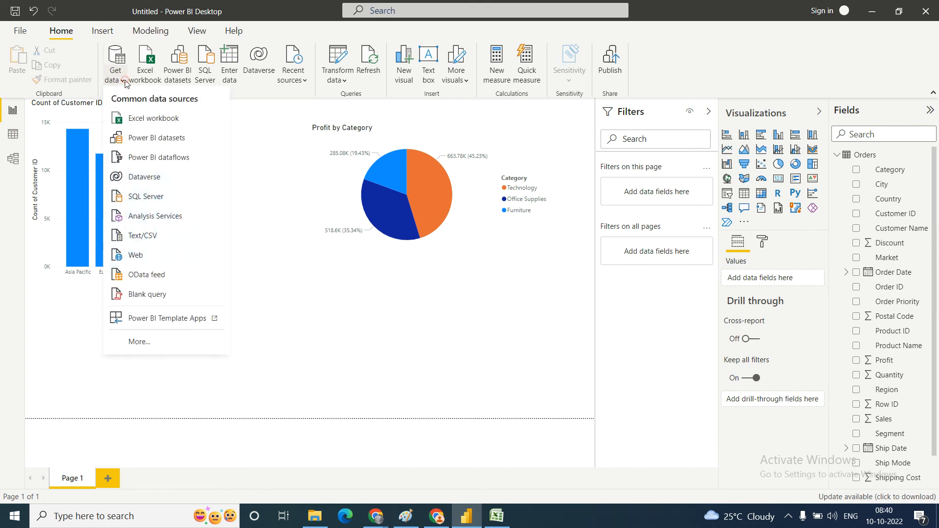
click(138, 260)
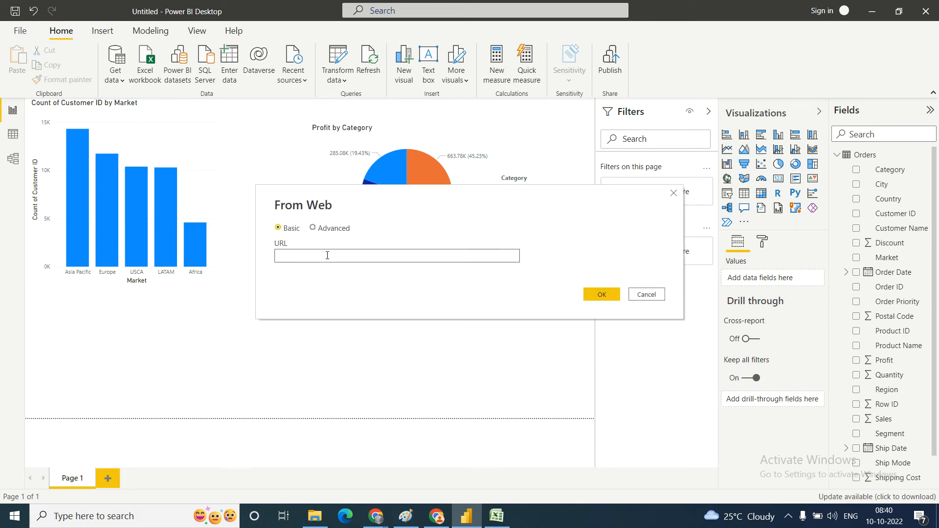
key(ctrl+v)
click(608, 294)
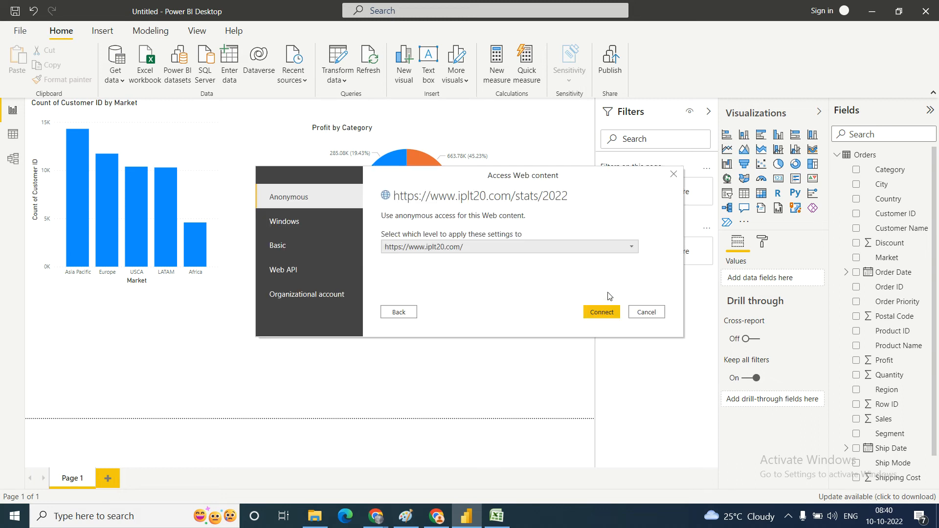
click(599, 313)
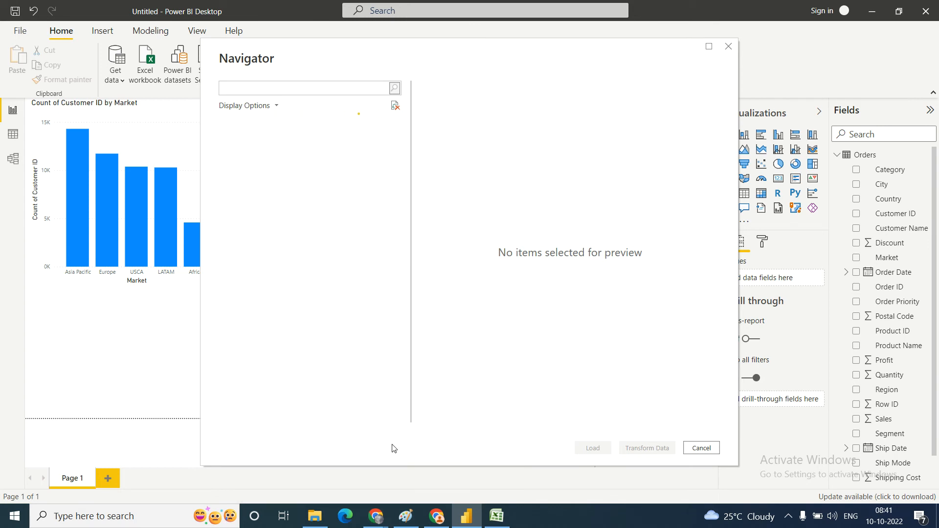
Step: Switch to Chrome to examine the rest of the IPLT20 Most Runs table, and return to the Navigator in Power BI Desktop
mouse_move(374, 523)
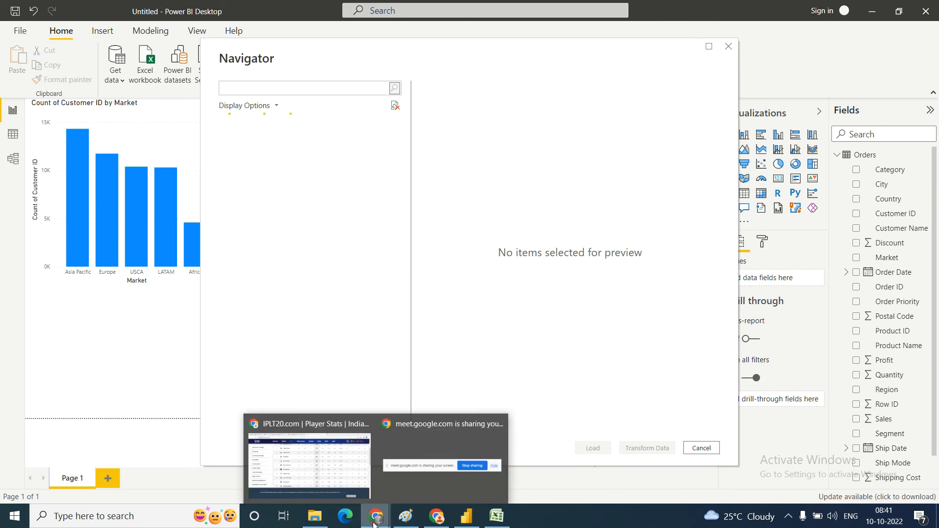
click(342, 477)
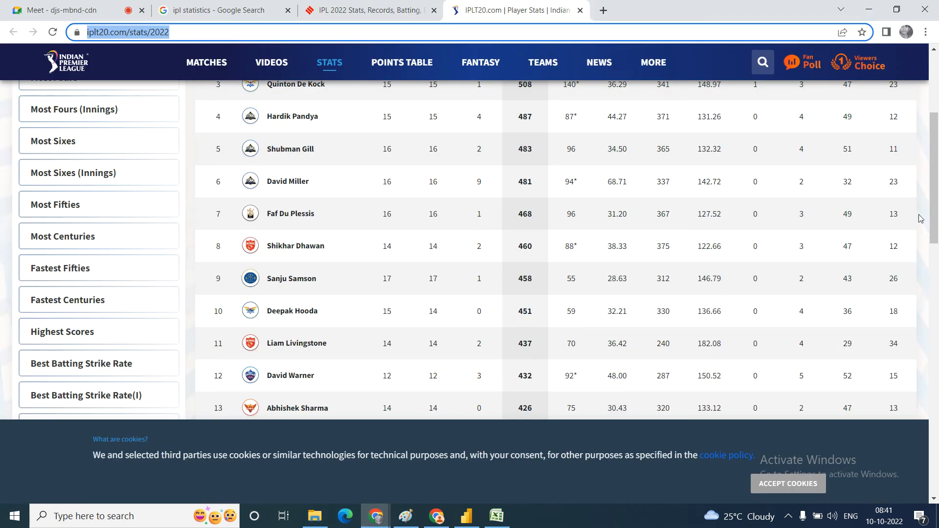
drag(935, 193, 937, 346)
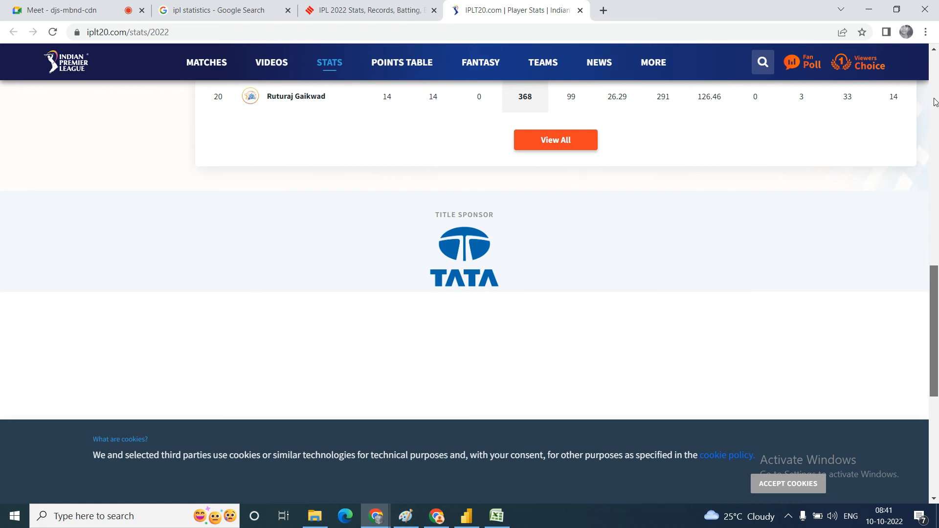
drag(935, 102, 606, 300)
click(467, 526)
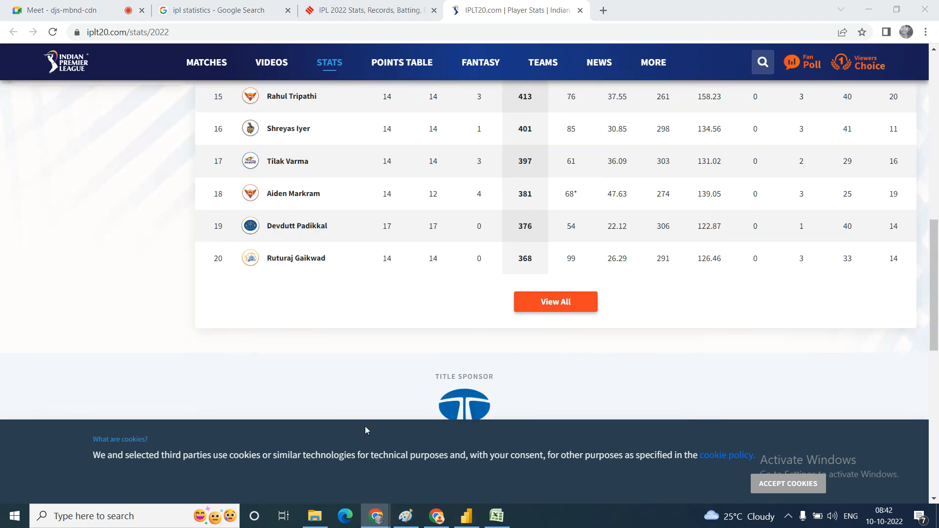
mouse_move(467, 525)
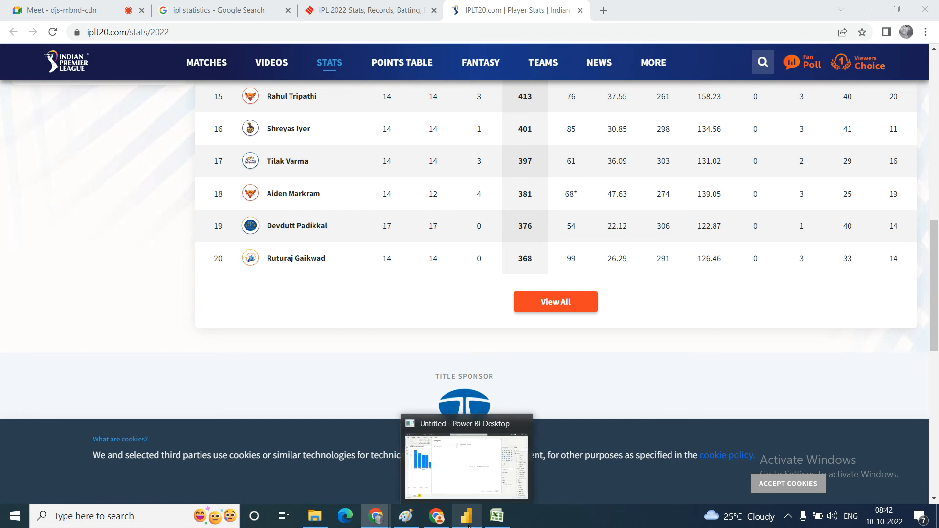
click(459, 464)
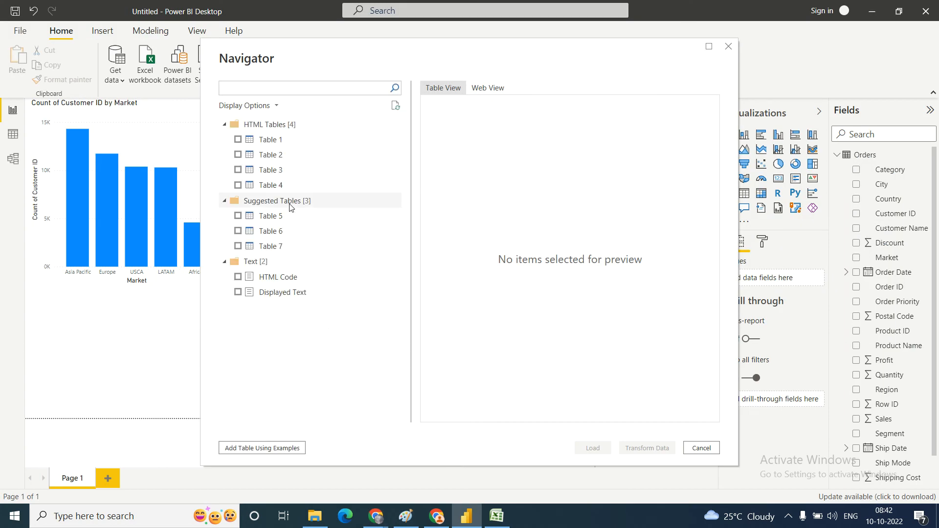
Step: Preview Table 1 from the HTML tables in the Navigator, select it and load it into the report
click(270, 141)
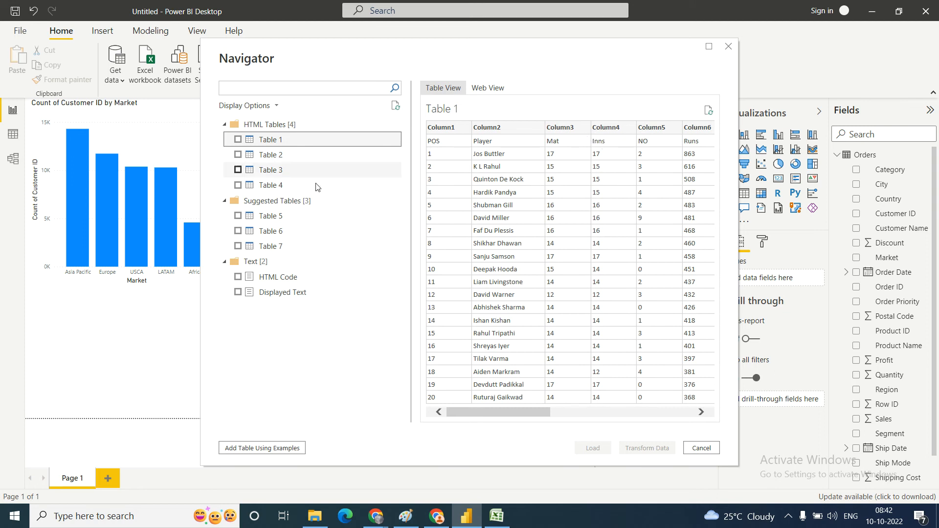
click(238, 140)
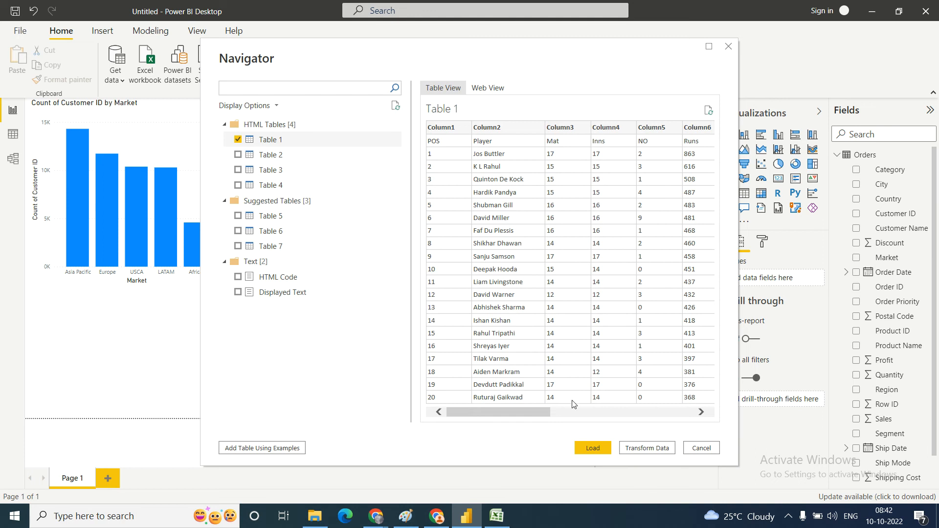
click(592, 448)
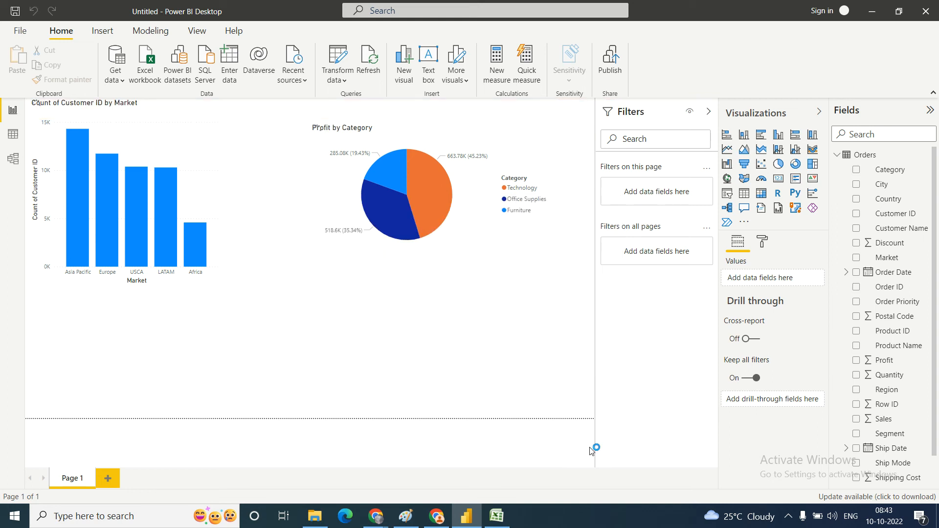
Step: Collapse Orders and expand Table 1 to inspect its fields, and display Table 1's rows in Data view
click(836, 156)
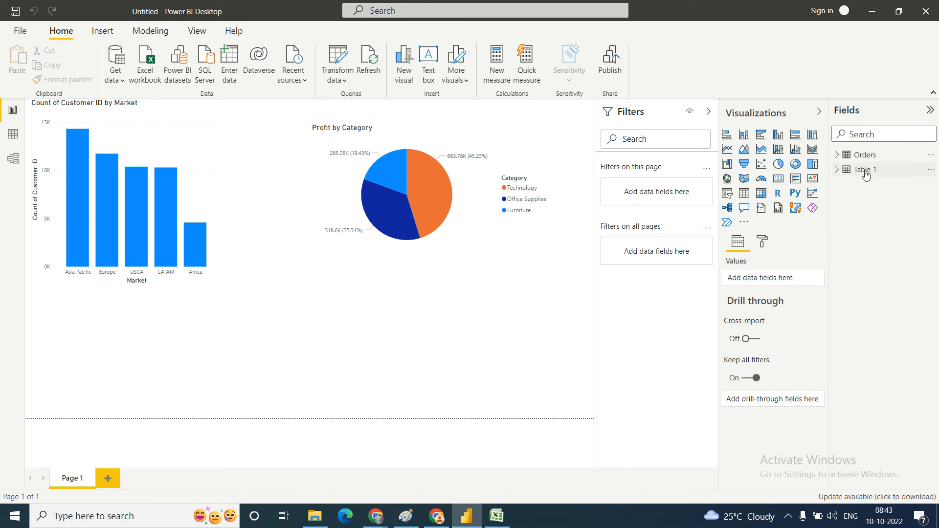
click(837, 170)
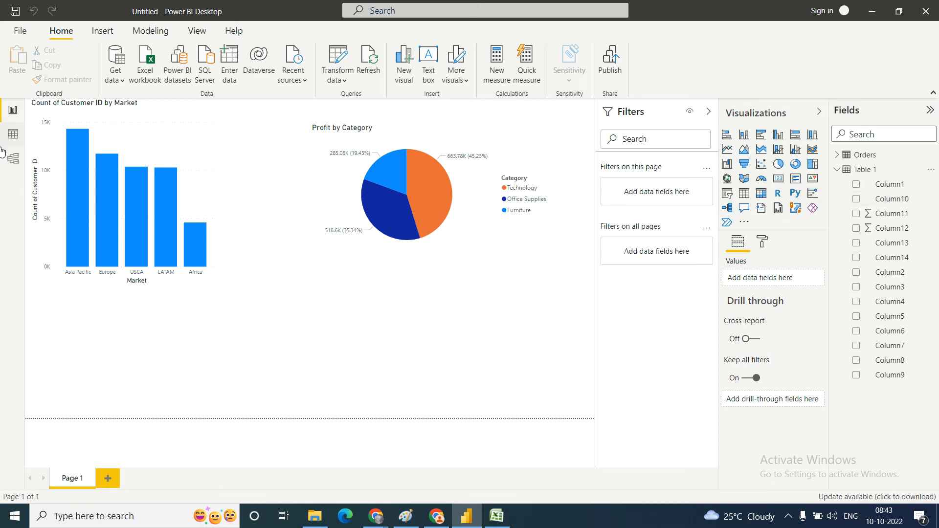
click(16, 114)
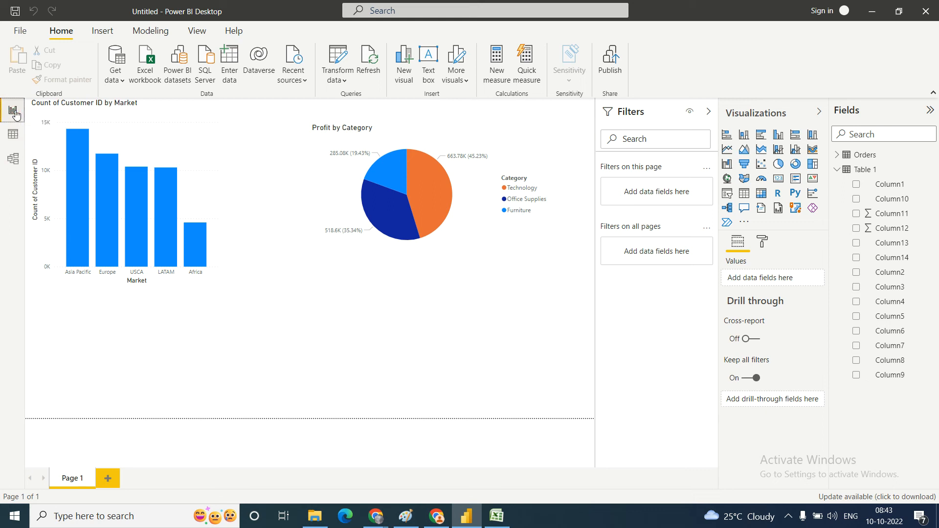
click(15, 136)
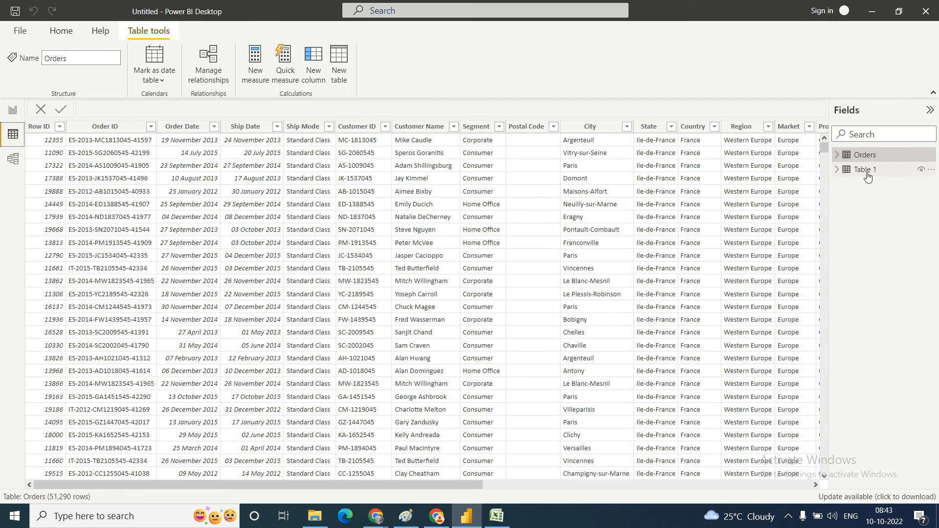
click(866, 173)
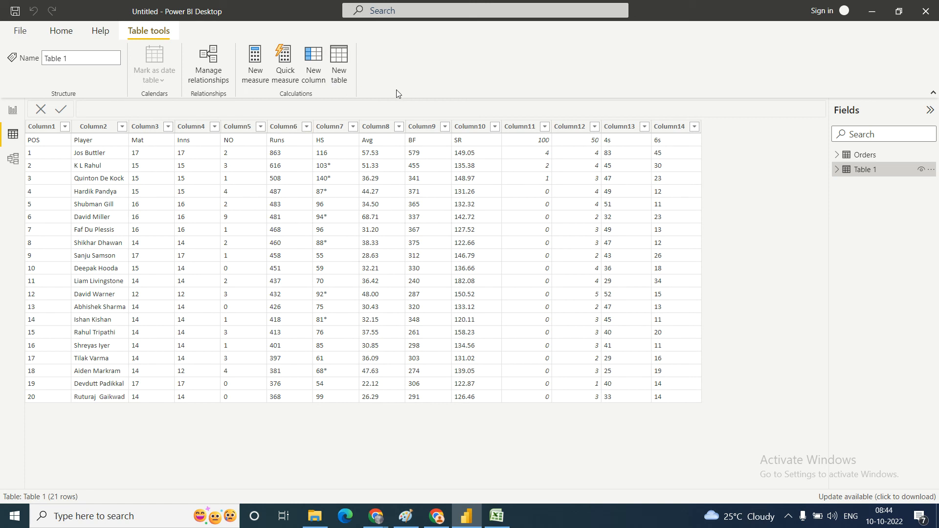
Step: Switch to Paint, select all the existing notes on the canvas and delete them
click(405, 518)
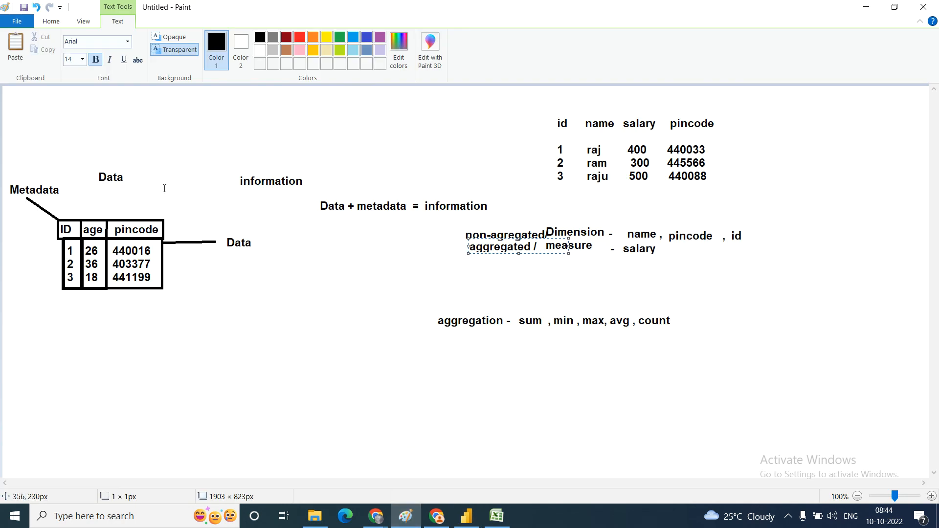
click(53, 22)
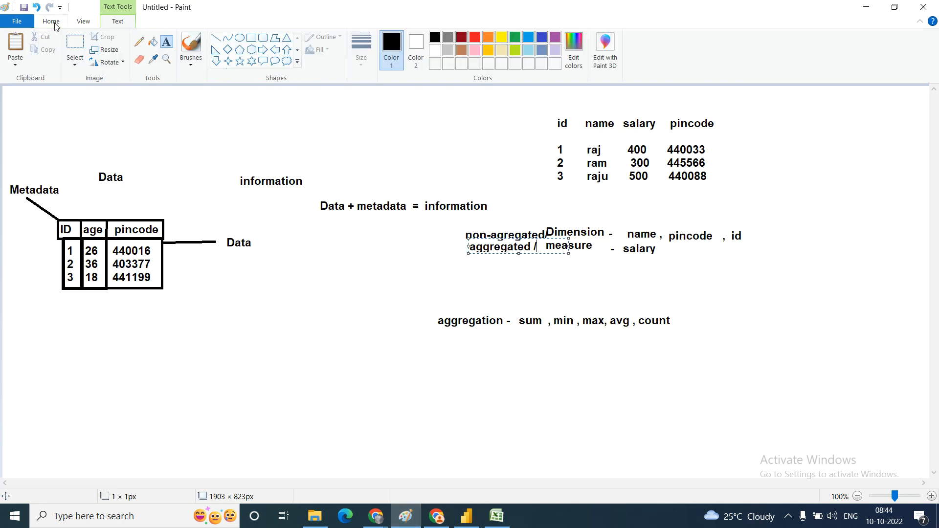
click(73, 42)
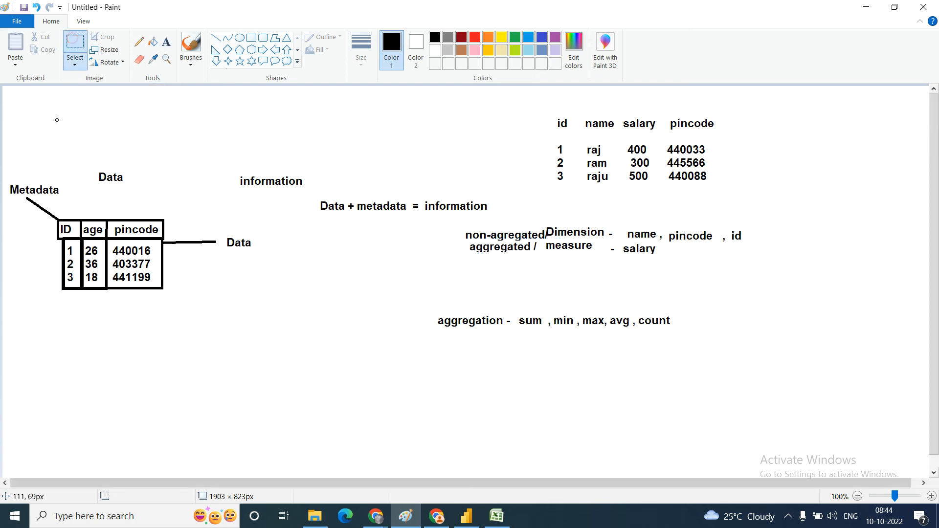
drag(6, 90, 830, 377)
key(Delete)
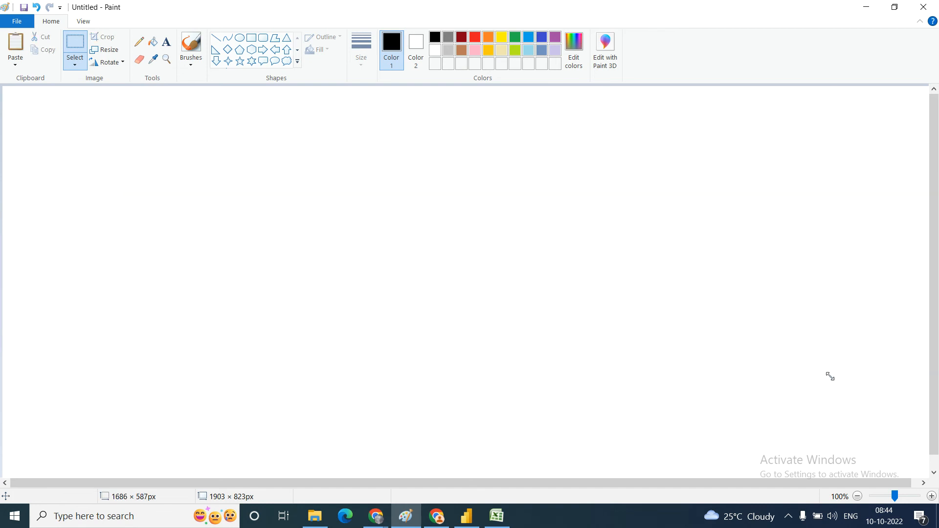
Step: Draw four rectangles in a horizontal row, the first three about 320 by 215 px and the fourth about 191 by 207 px
click(165, 43)
click(251, 41)
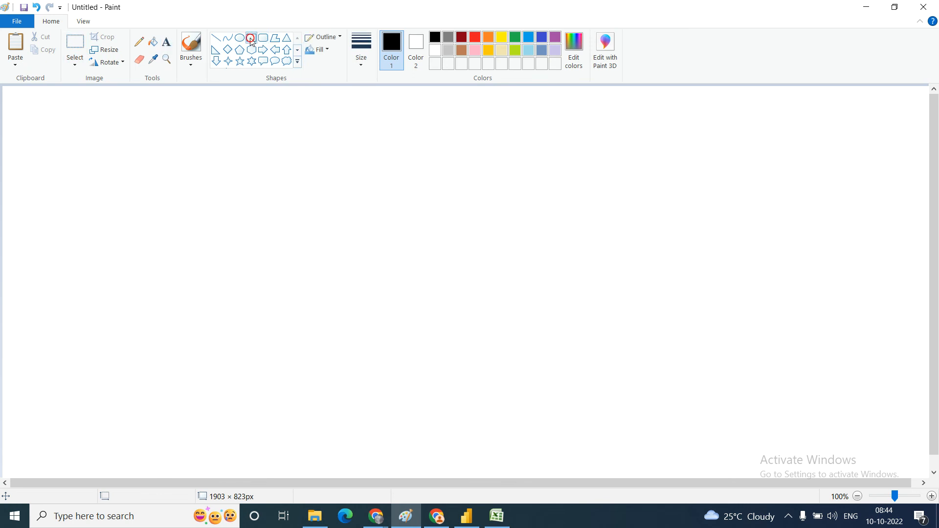
drag(180, 174, 334, 276)
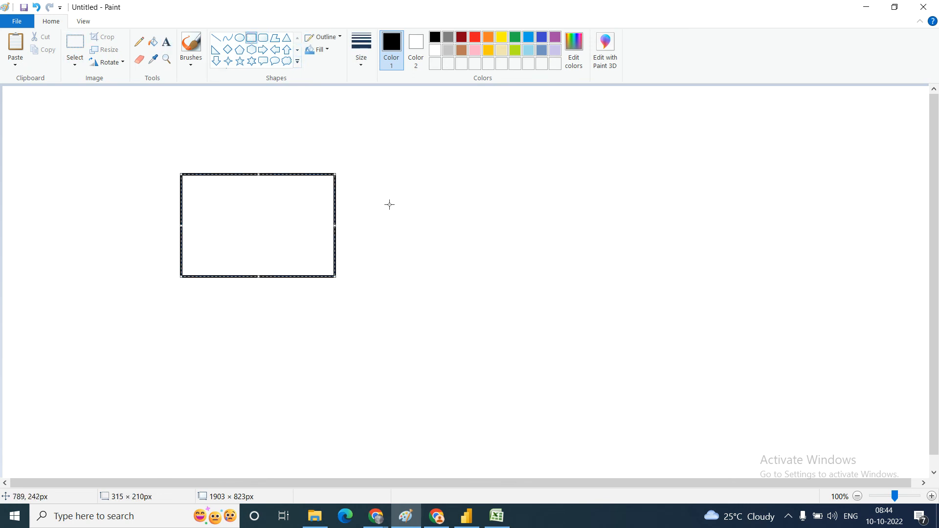
click(424, 174)
drag(423, 174, 582, 279)
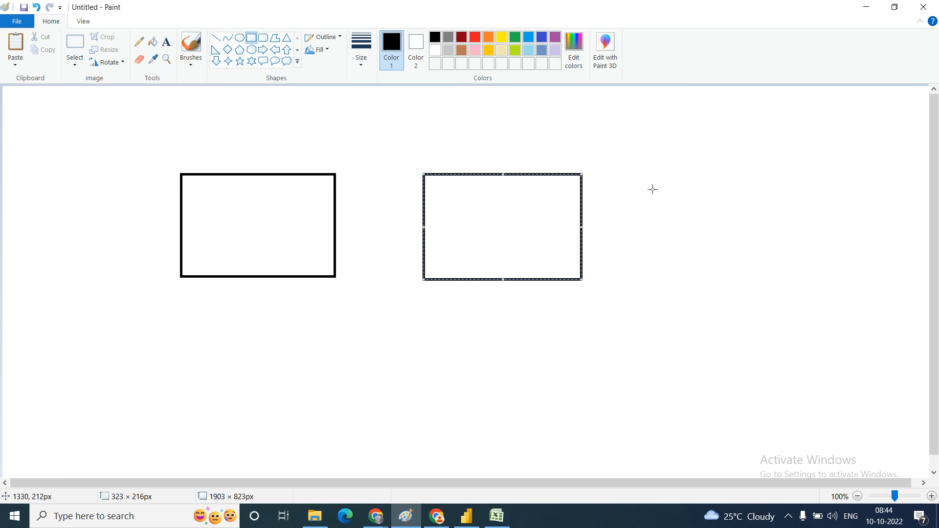
drag(644, 173, 800, 278)
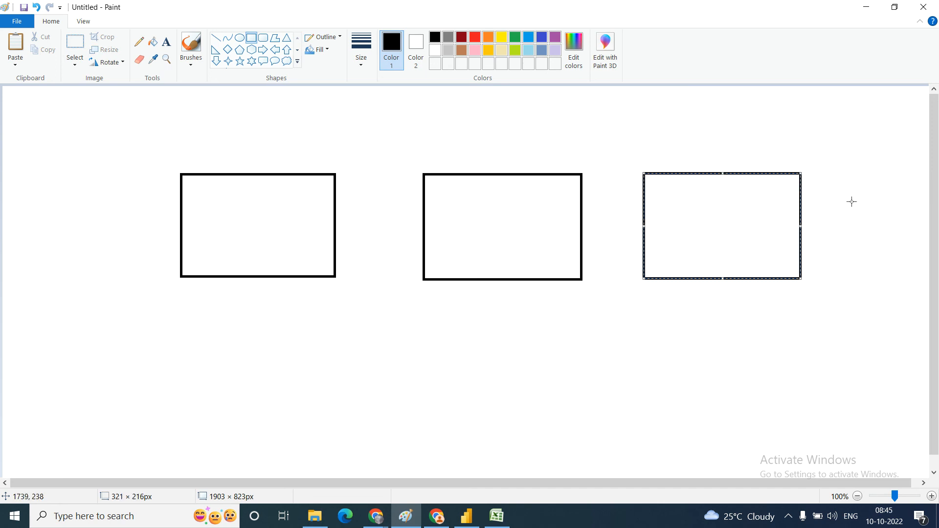
drag(826, 171, 919, 272)
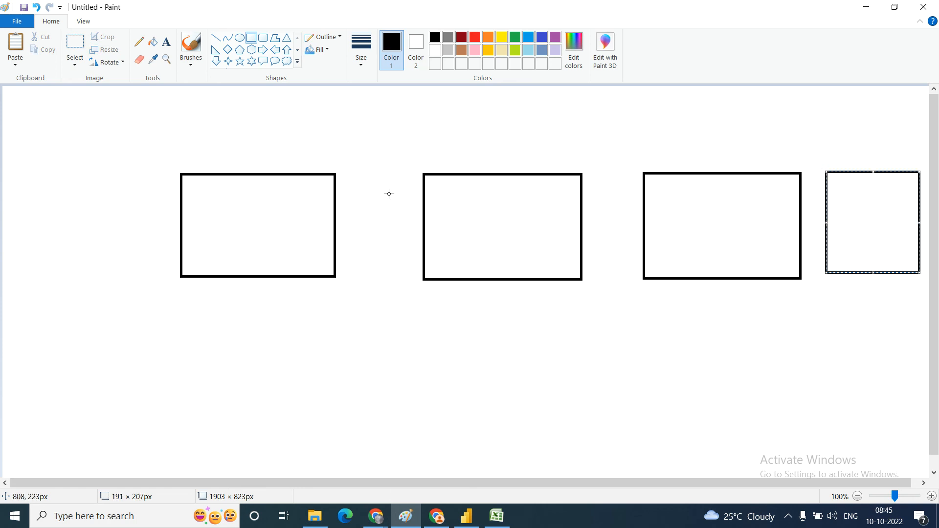
Step: Add the text "Power Query editor" inside the first rectangle, with "clean , shape , transform" below it after a blank line
click(166, 41)
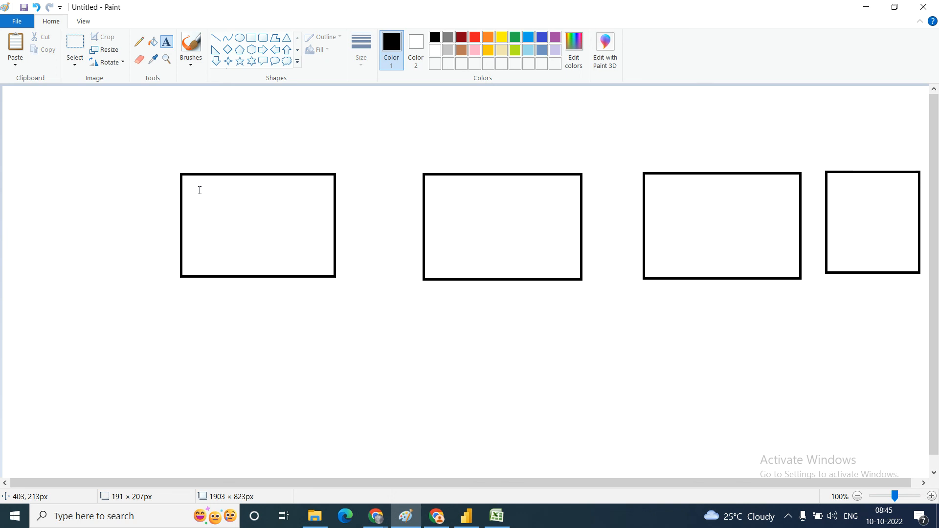
click(199, 189)
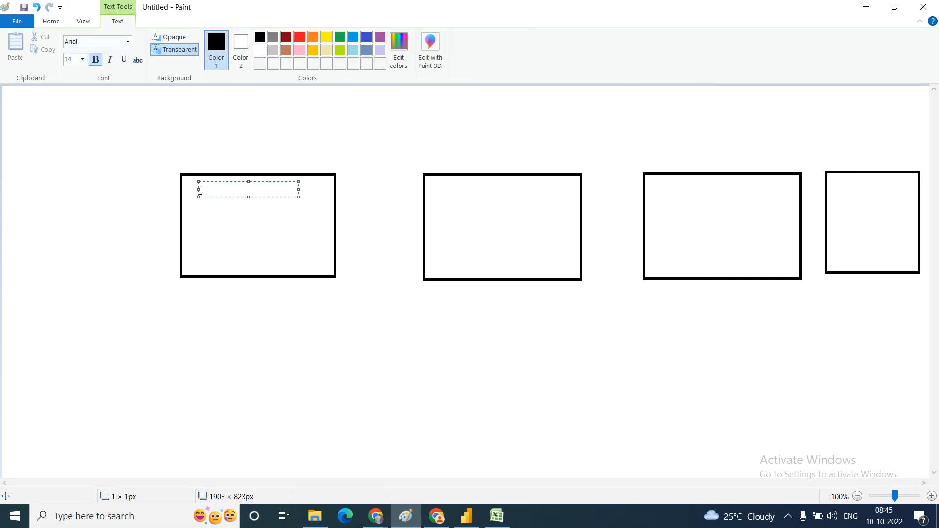
text(Power Query ed)
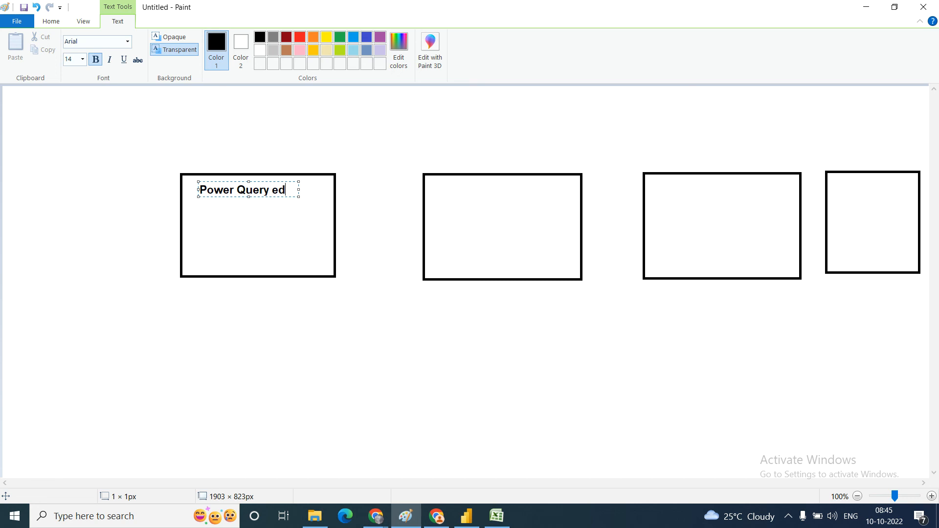
text(itor)
key(Return)
key(Return)
text(clean)
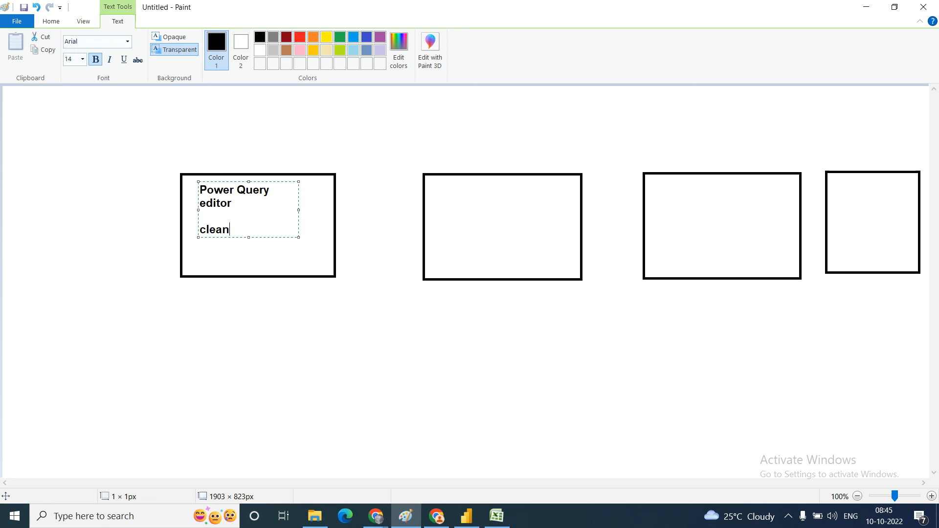
text( , shape , transform)
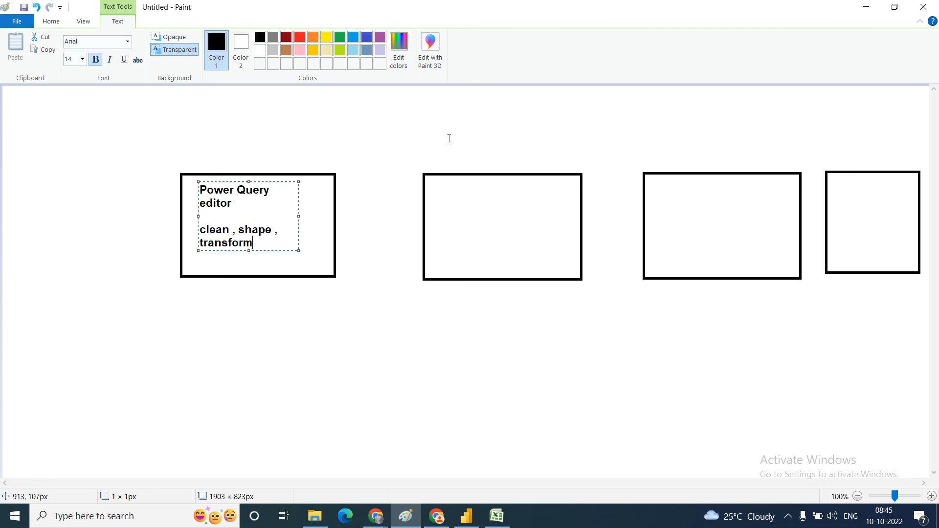
Step: Add the text "Data modeling" inside the second rectangle, with "making relationship" below it after a blank line
click(440, 182)
click(442, 183)
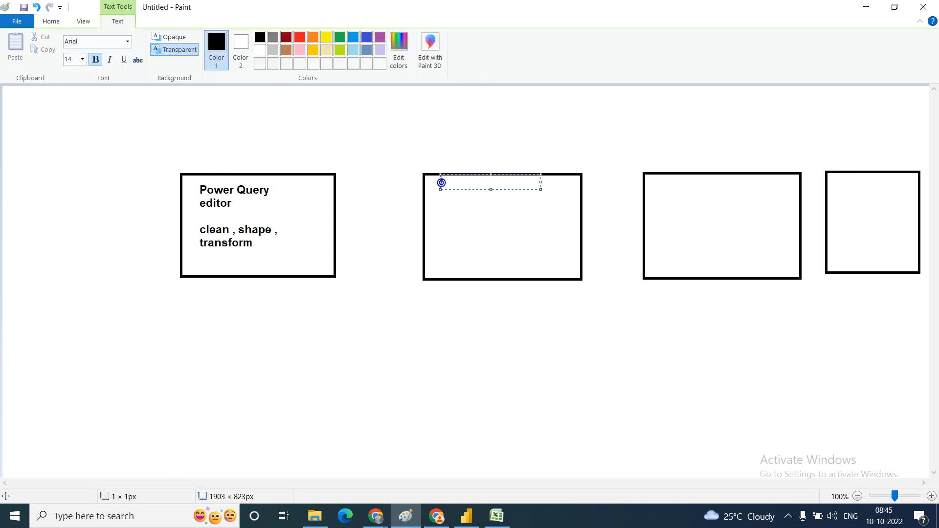
text(Data modeling)
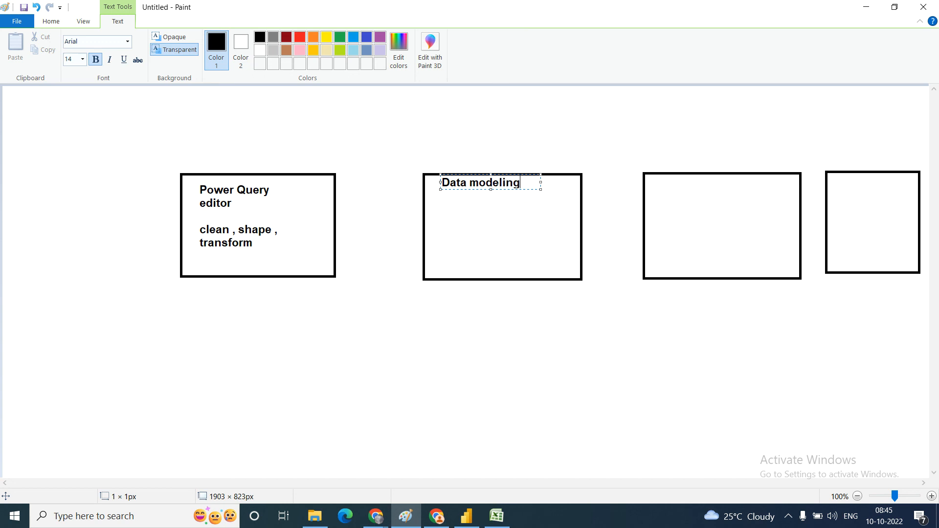
key(Return)
key(Return)
text(making)
text(relationshi)
text(p)
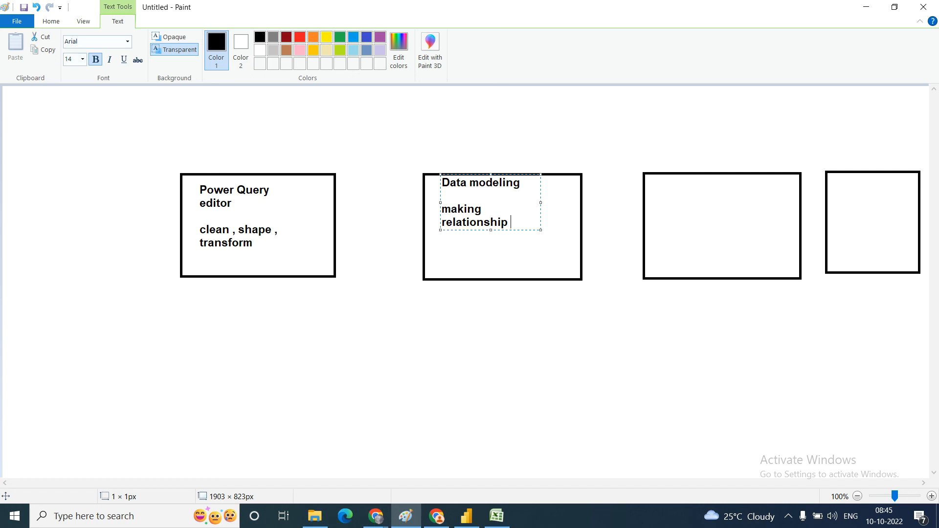
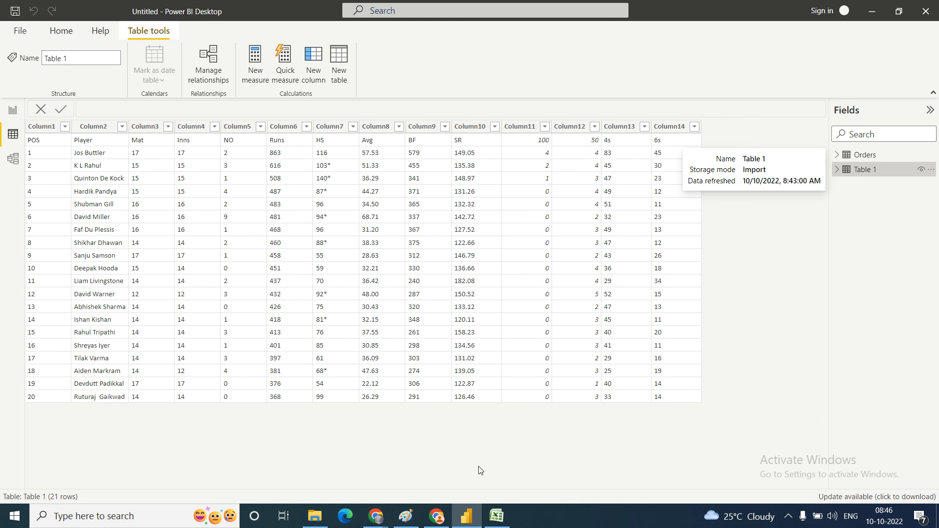
Step: View the component diagram in Paint, switch back to Power BI Desktop and open Table 1's query in Power Query Editor
click(416, 518)
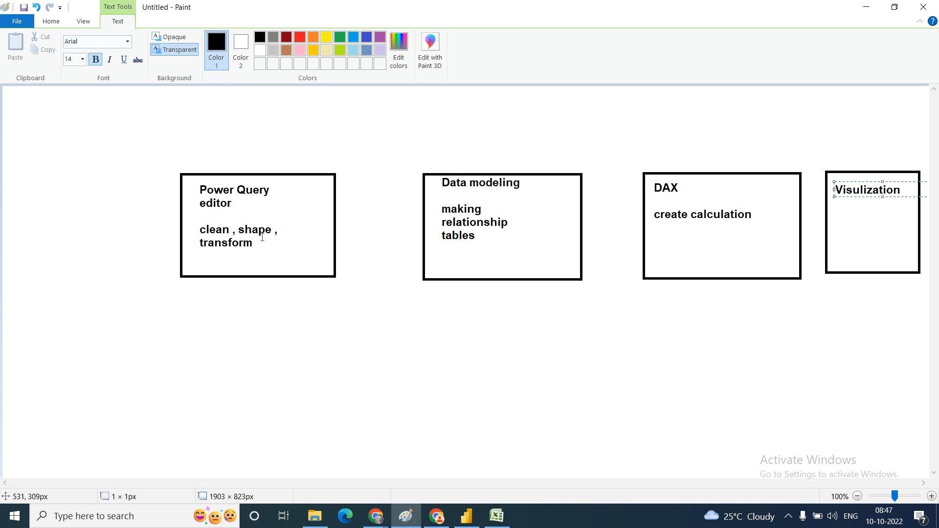
click(466, 516)
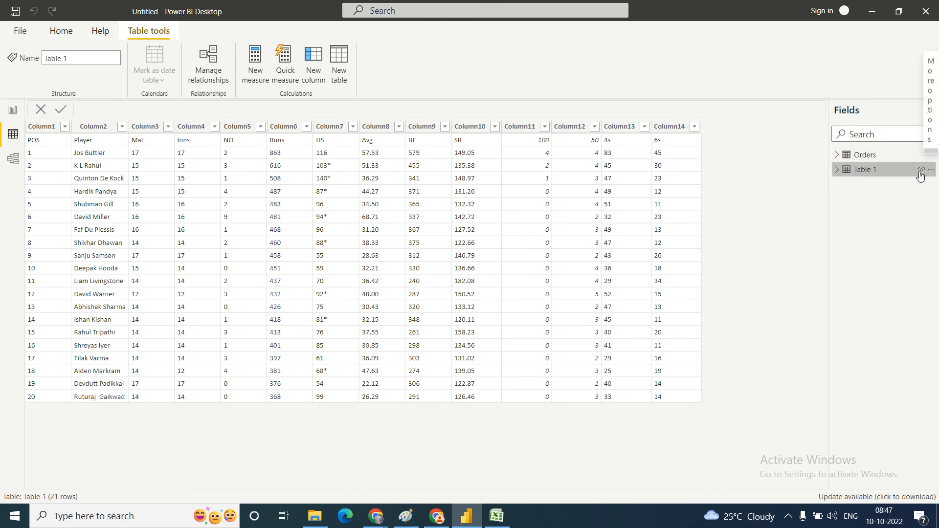
mouse_move(904, 170)
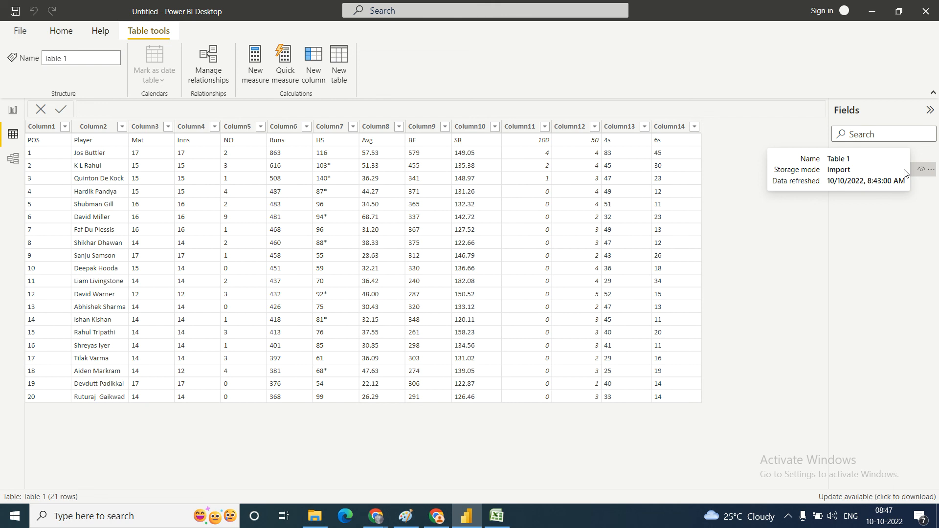
click(912, 169)
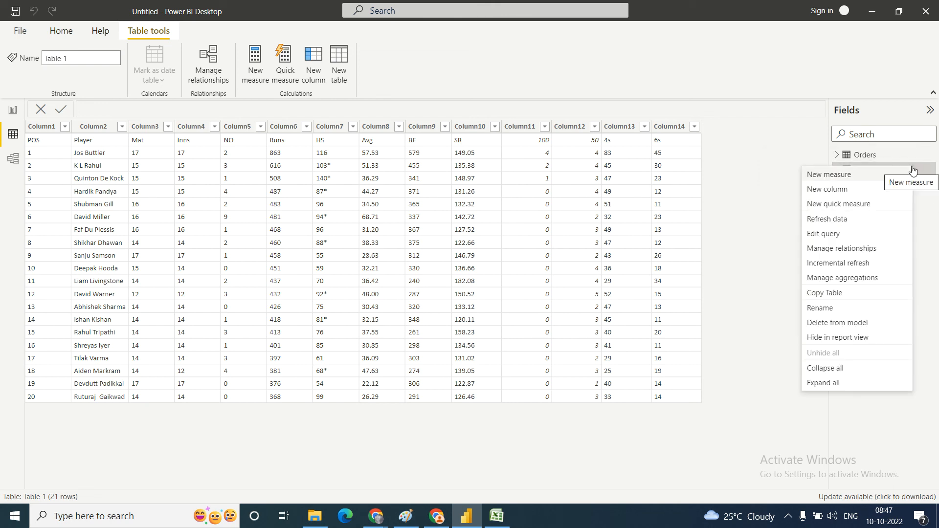
click(827, 234)
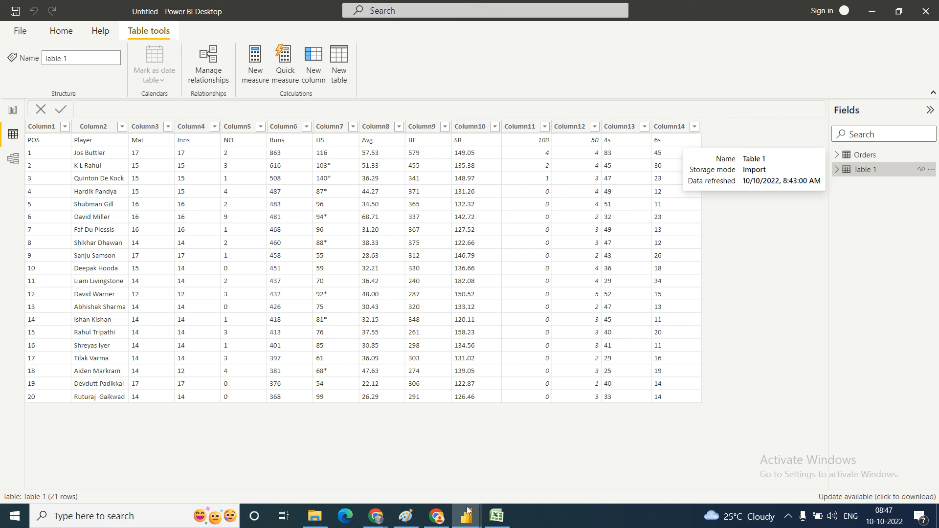
mouse_move(472, 519)
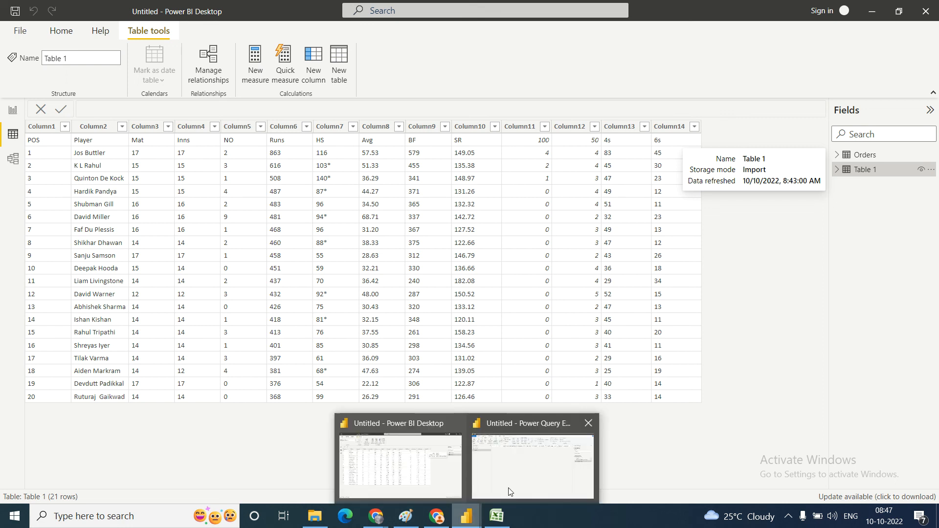
mouse_move(531, 479)
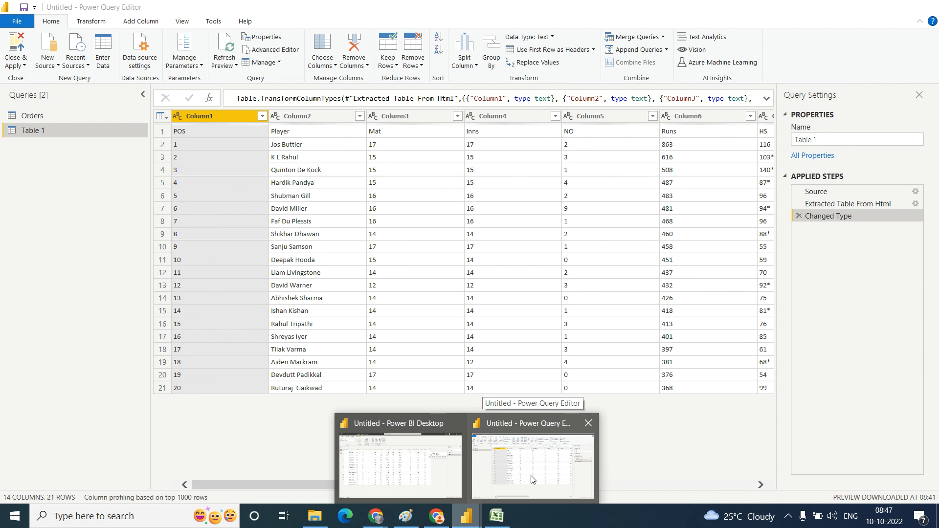
click(531, 476)
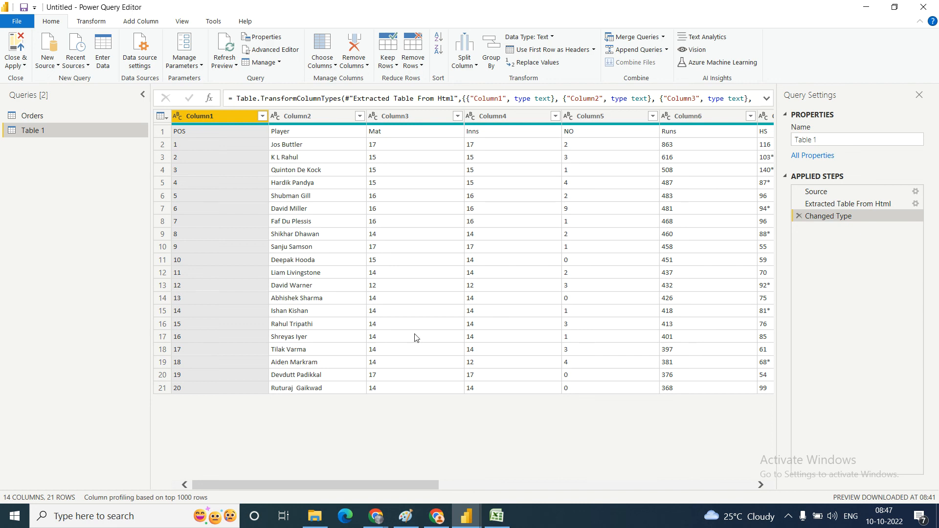
Step: Look at the report view in the main Power BI Desktop window and return to the Power Query Editor window
click(466, 522)
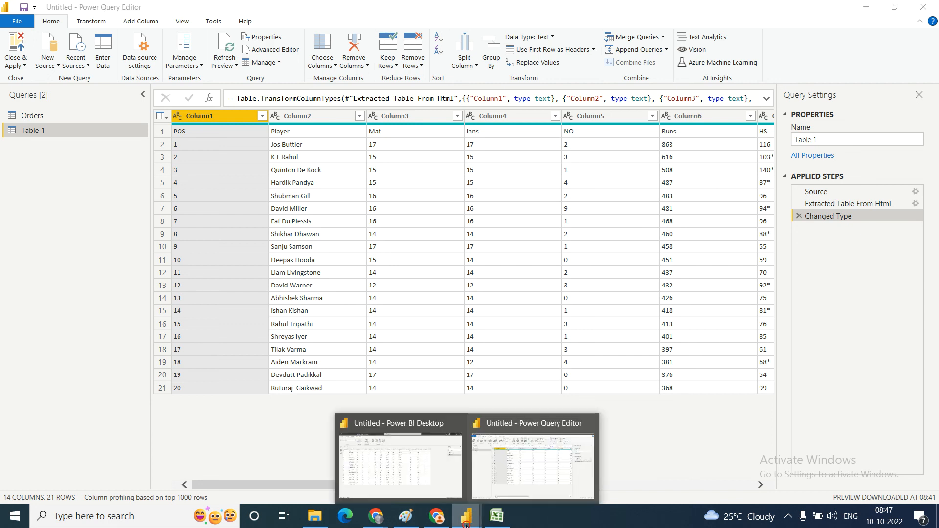
click(412, 472)
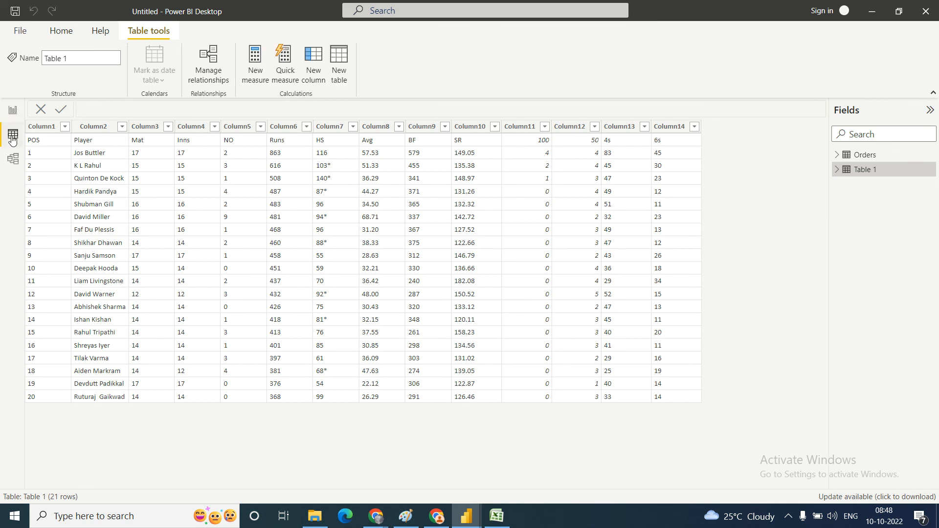
click(12, 116)
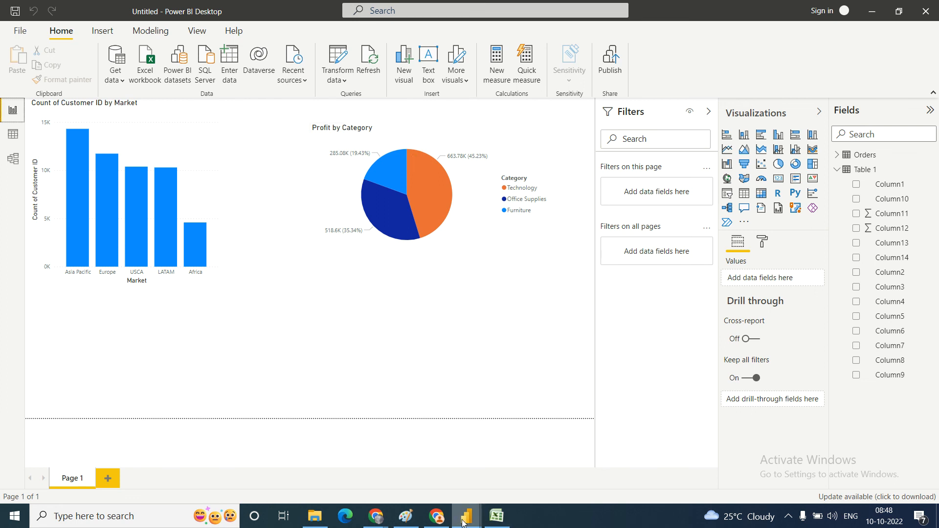
mouse_move(463, 522)
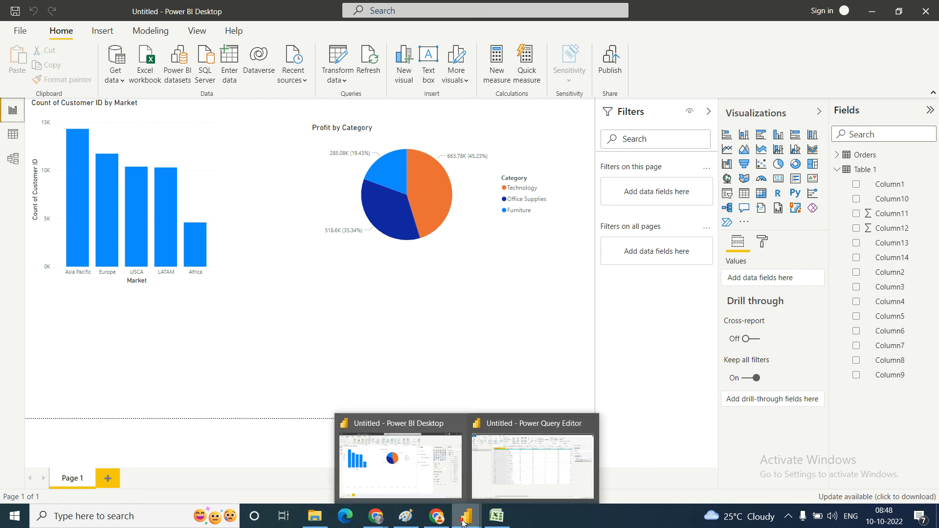
click(523, 474)
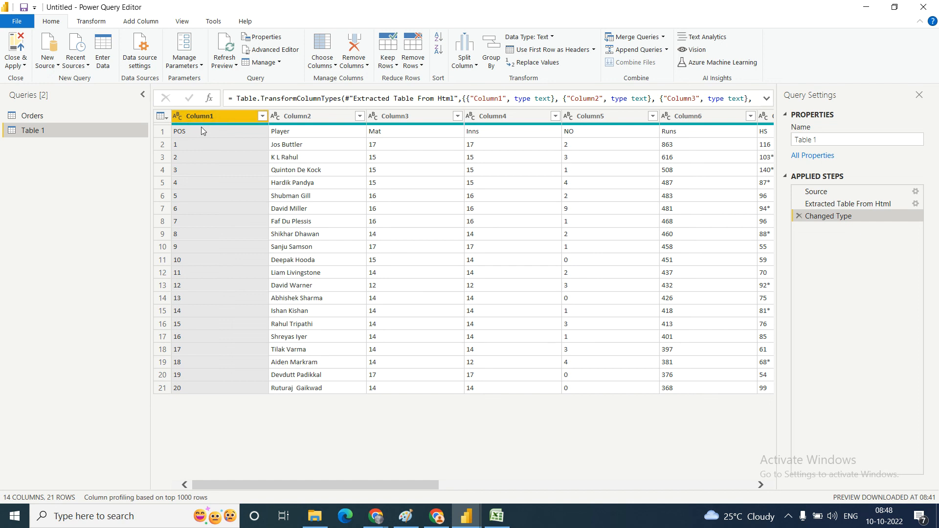
Step: Promote the first row of Table 1 to column headers with Use First Row as Headers
mouse_move(210, 137)
click(98, 23)
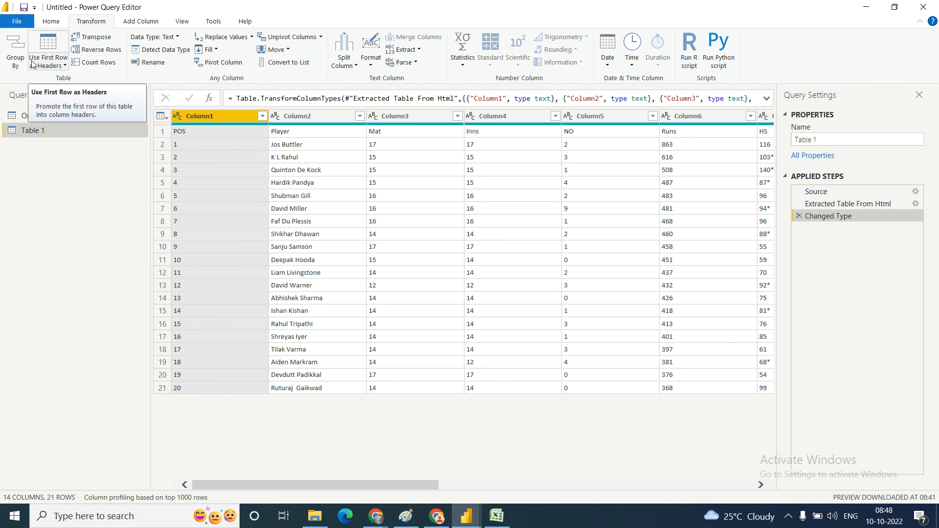
click(65, 67)
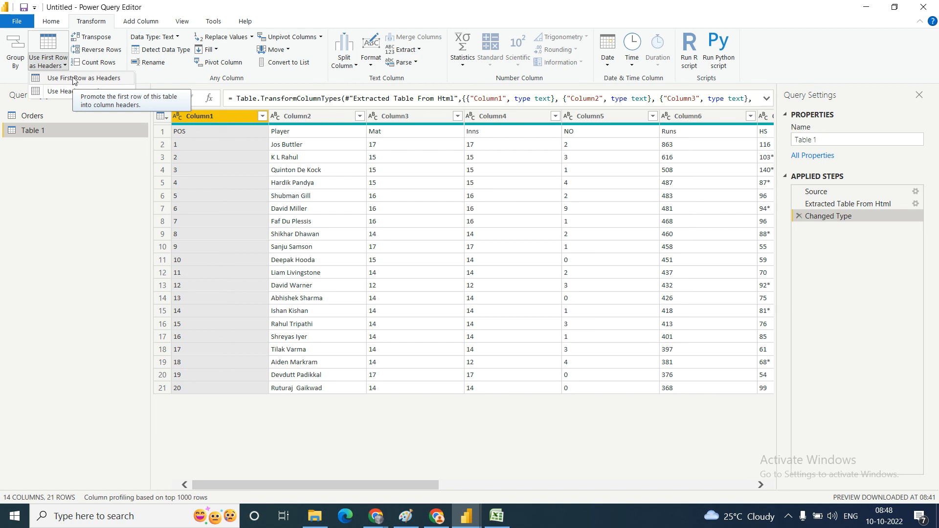
click(81, 226)
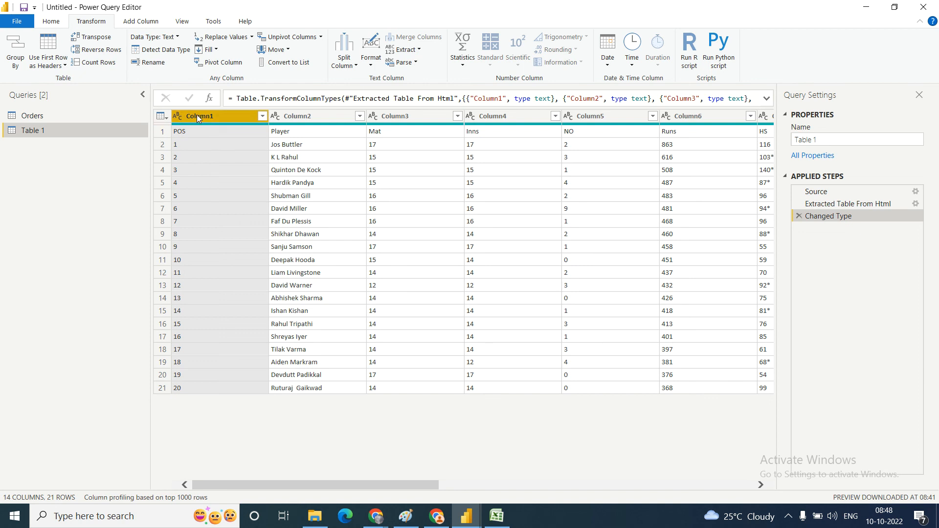
click(64, 66)
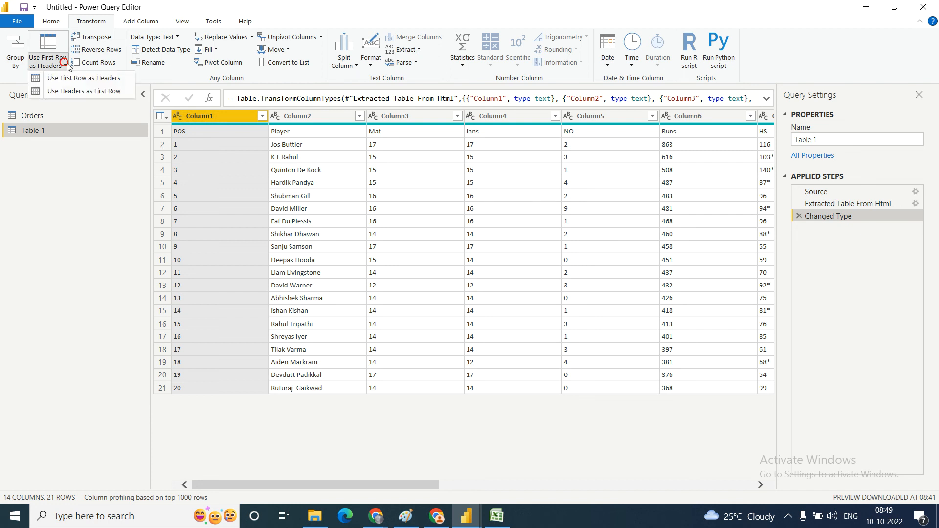
click(83, 78)
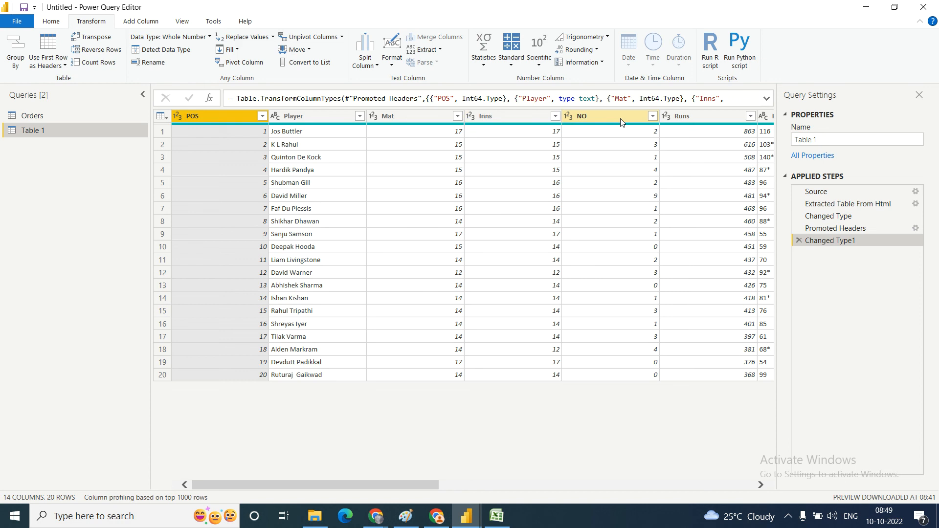
mouse_move(333, 481)
mouse_down()
mouse_move(706, 490)
mouse_move(392, 489)
mouse_up()
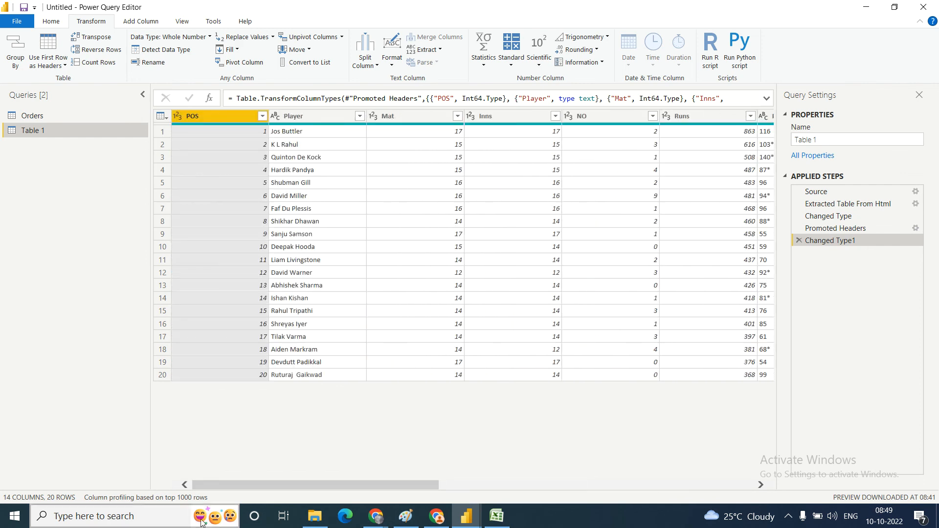
Step: Close Power Query Editor and apply the changes, and display the reloaded Table 1 in the data view
click(26, 22)
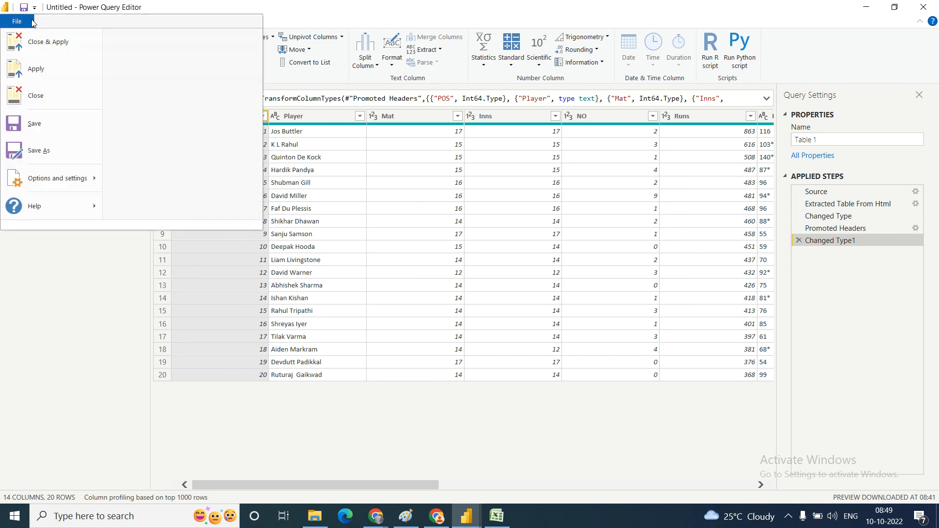
click(41, 44)
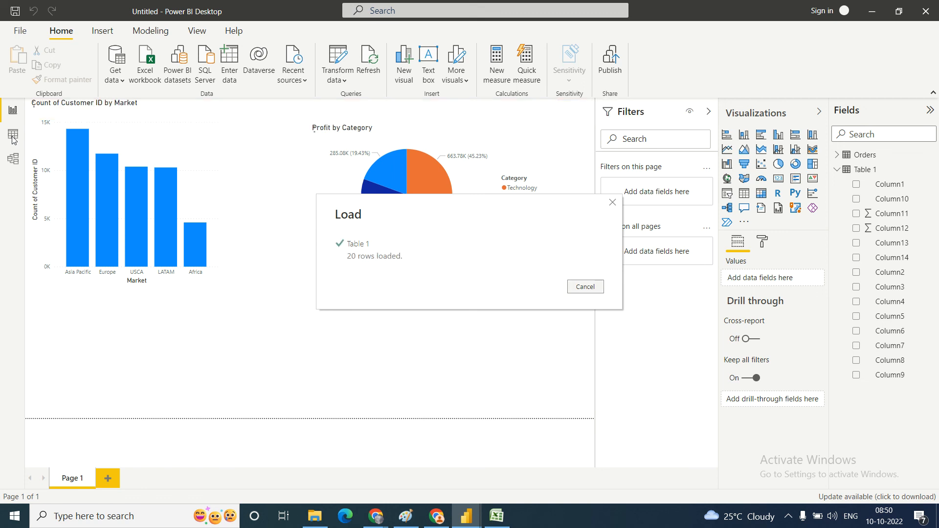
click(13, 137)
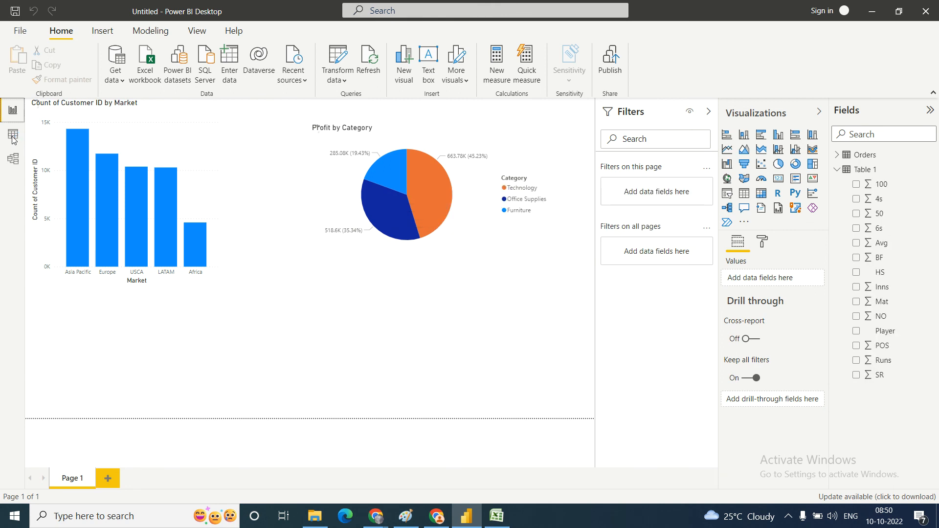
click(12, 135)
click(13, 140)
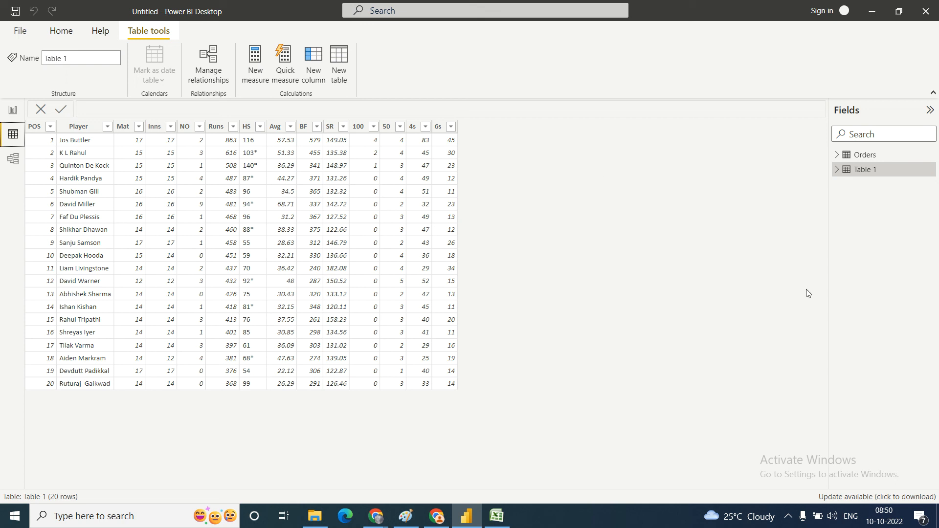
click(787, 516)
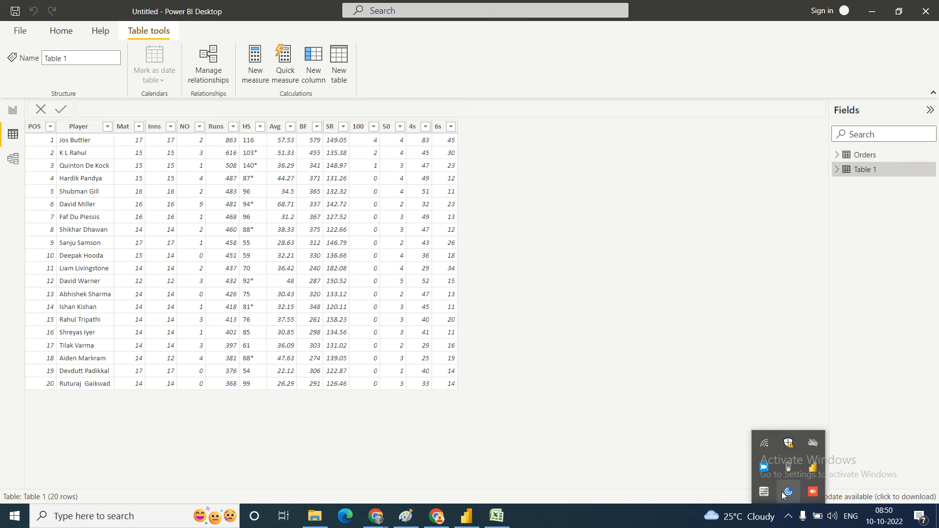
right_click(765, 471)
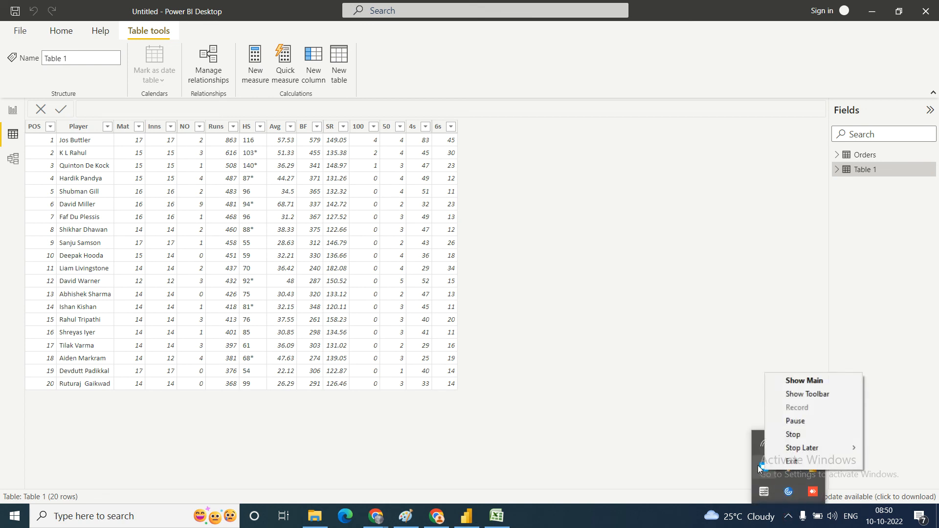
click(792, 462)
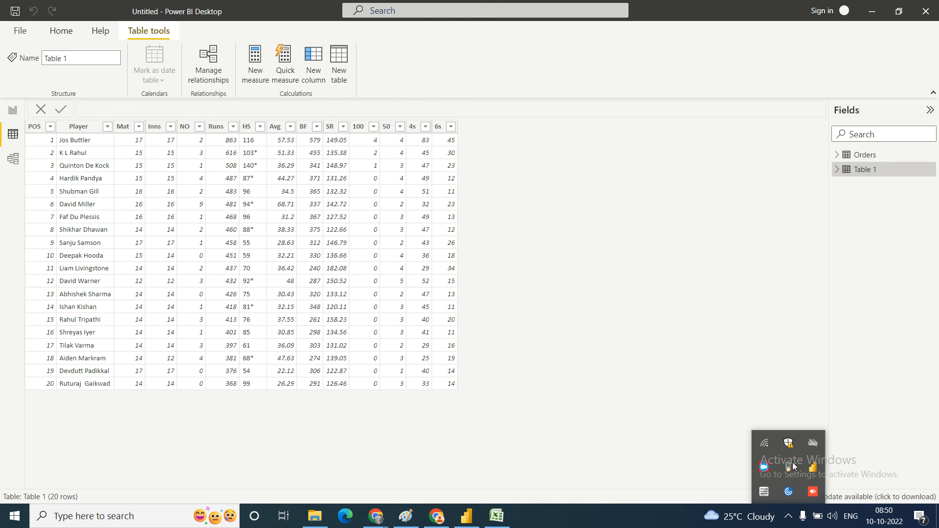